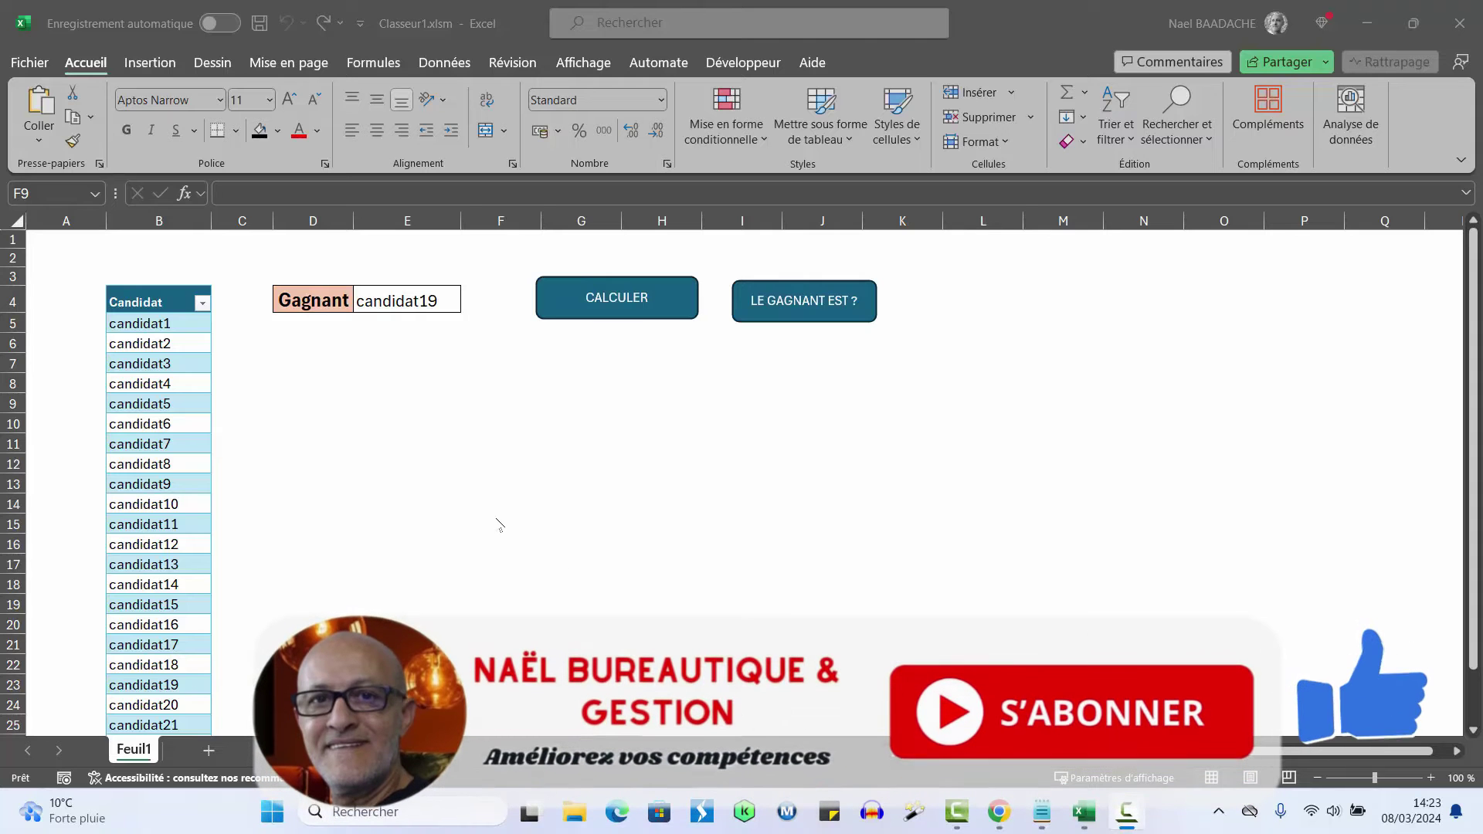
# Inspect the winner cell E4's formula =INDEX(B:B;D9+4) and the candidate list
pyautogui.click(500, 403)
pyautogui.click(418, 301)
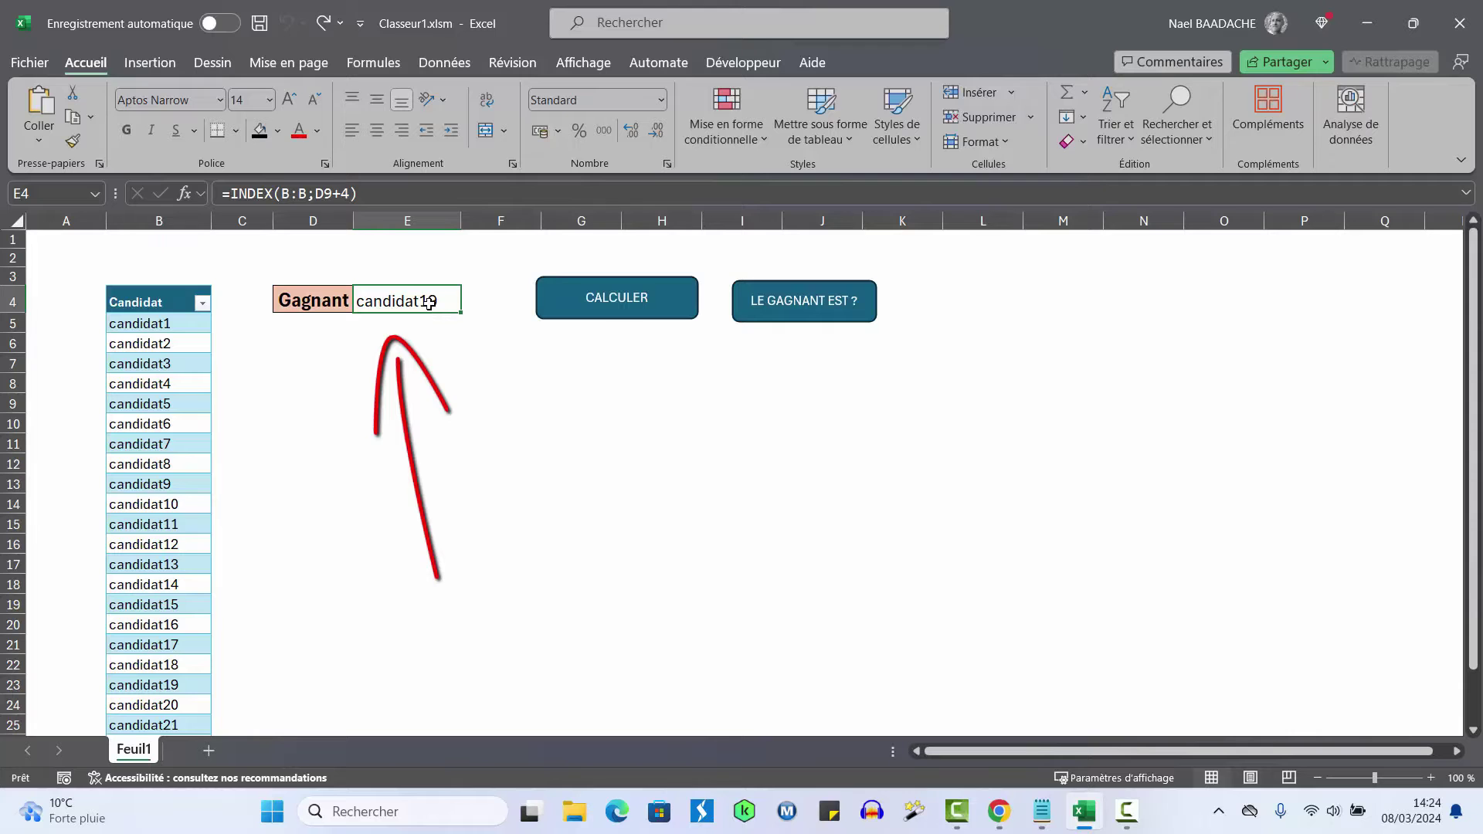
pyautogui.moveTo(154, 323)
pyautogui.mouseDown()
pyautogui.moveTo(113, 746)
pyautogui.moveTo(155, 705)
pyautogui.mouseUp()
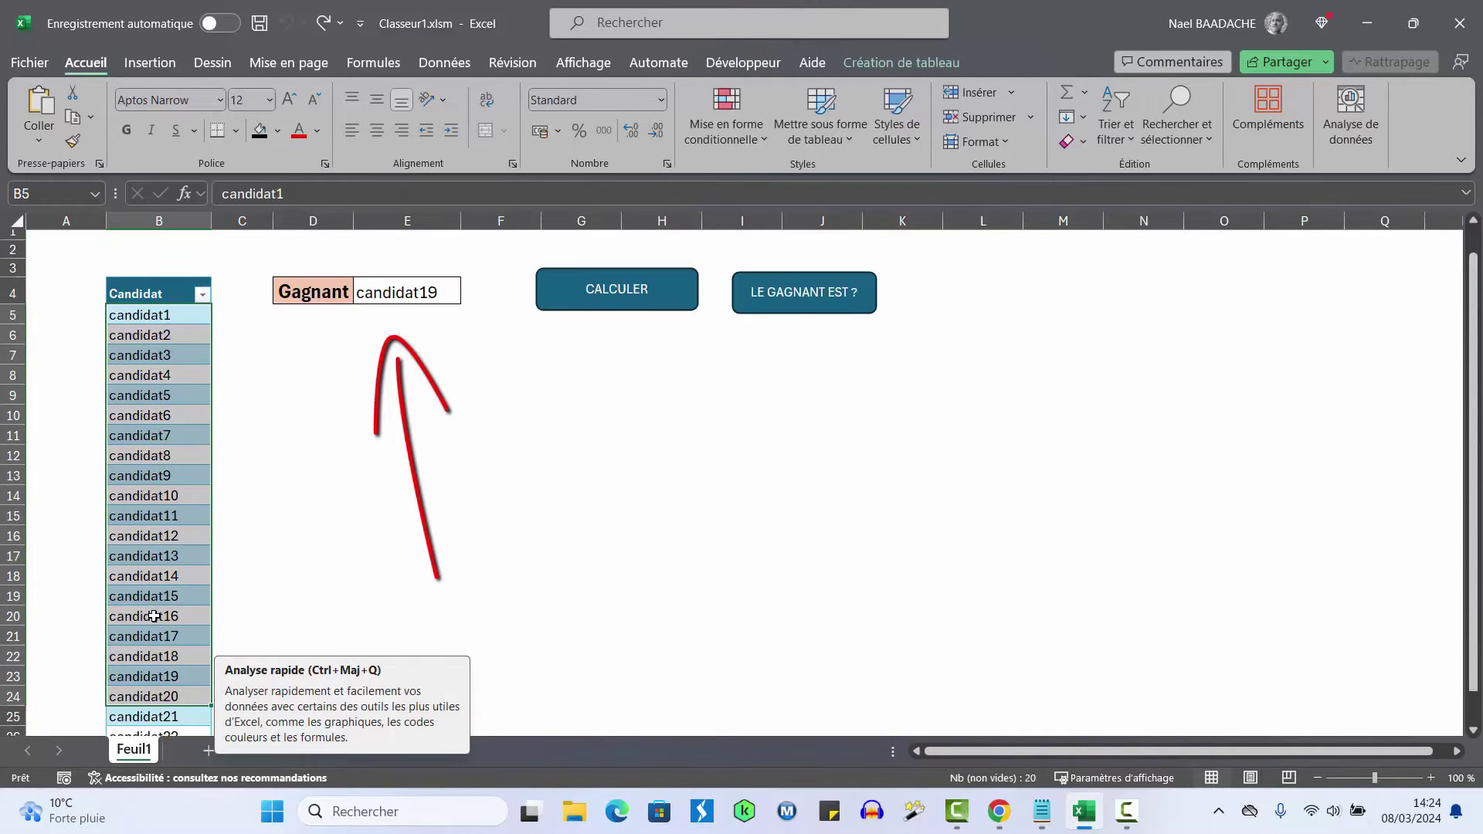
pyautogui.scroll(-2, 144, 718)
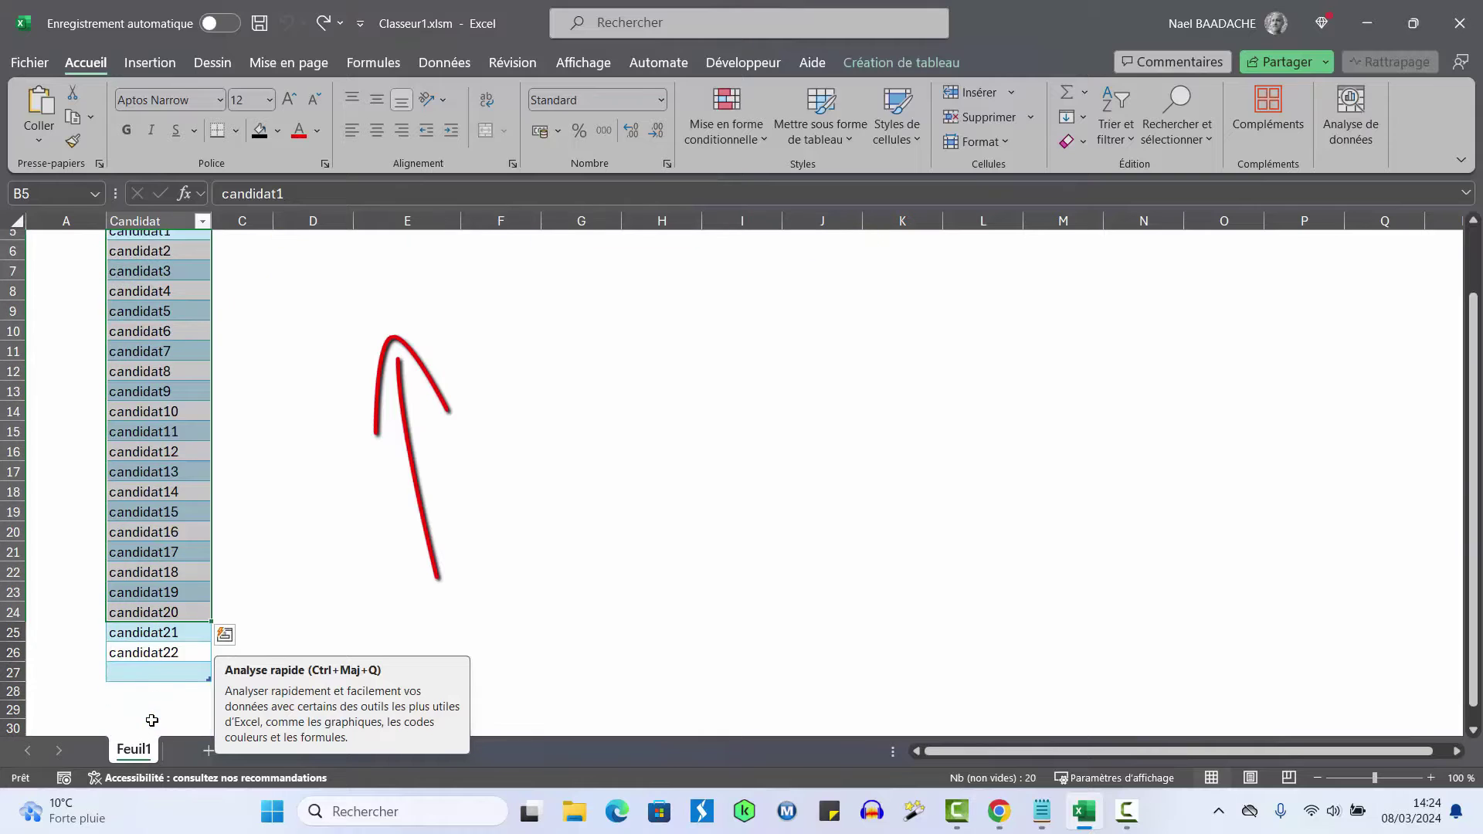
pyautogui.click(141, 670)
pyautogui.scroll(2, 422, 591)
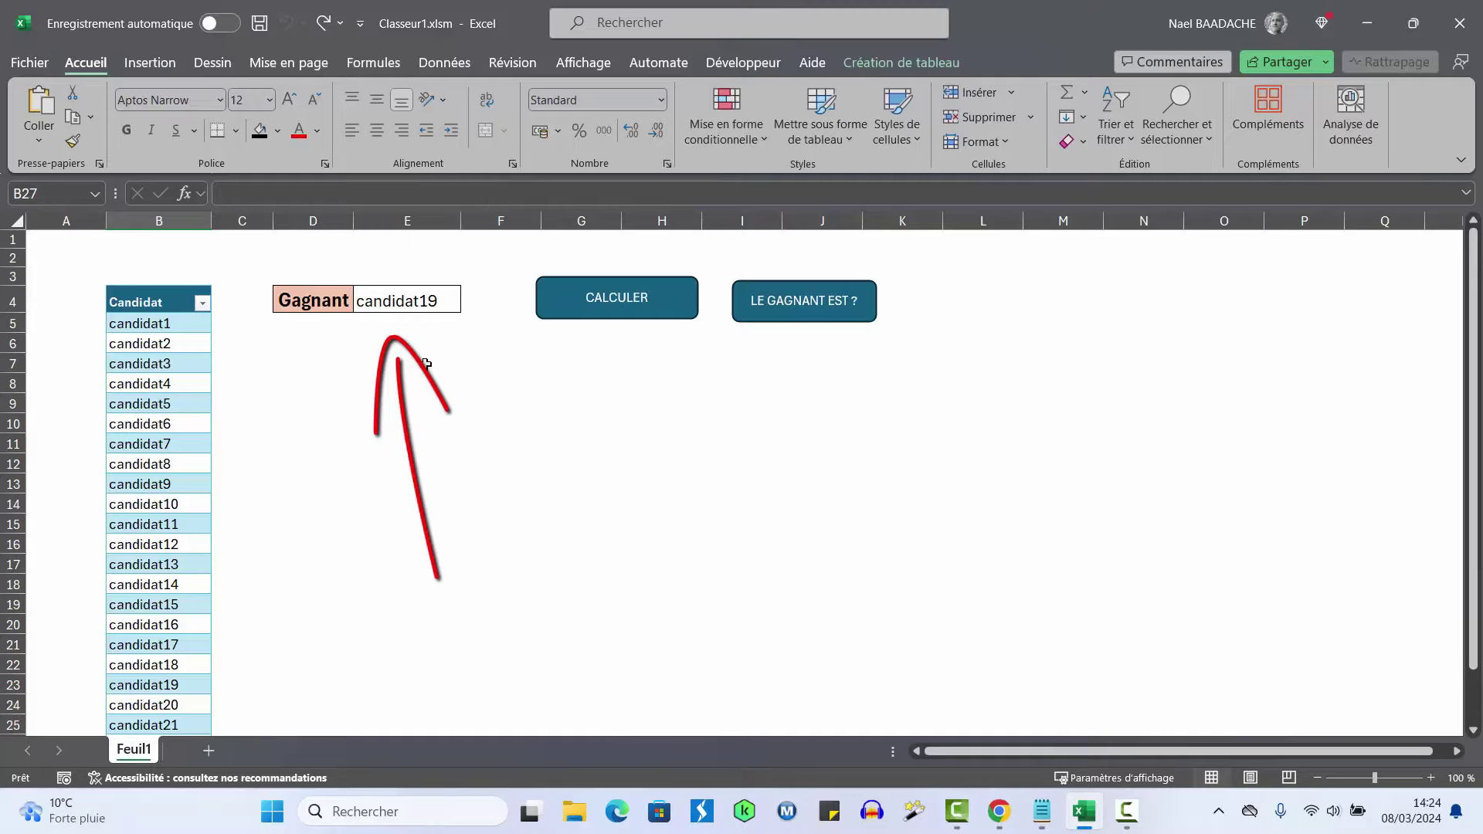
# Draw a new winner with CALCULER, then fill E4 solid black to hide it
pyautogui.click(623, 309)
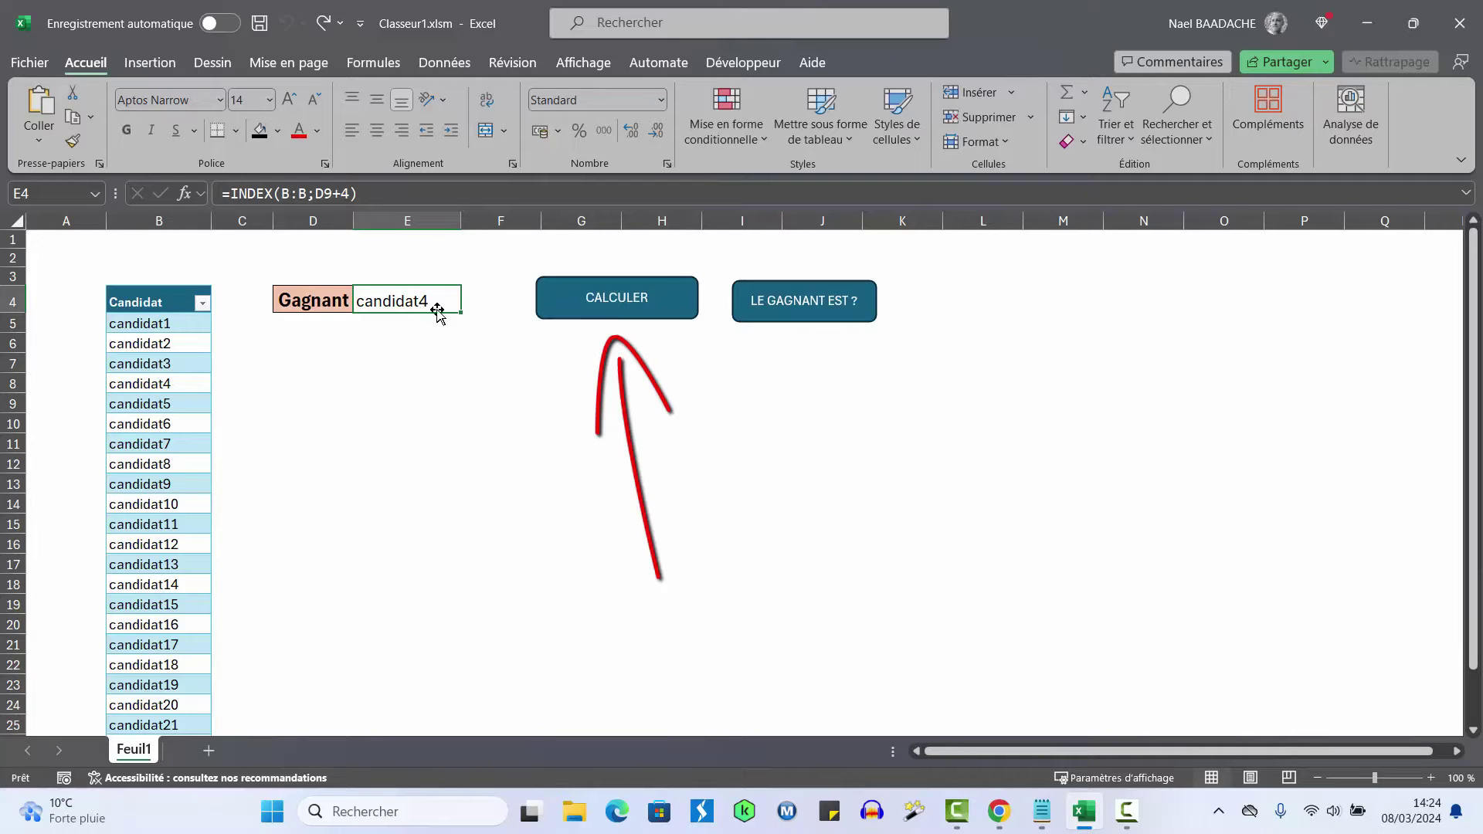
pyautogui.click(149, 329)
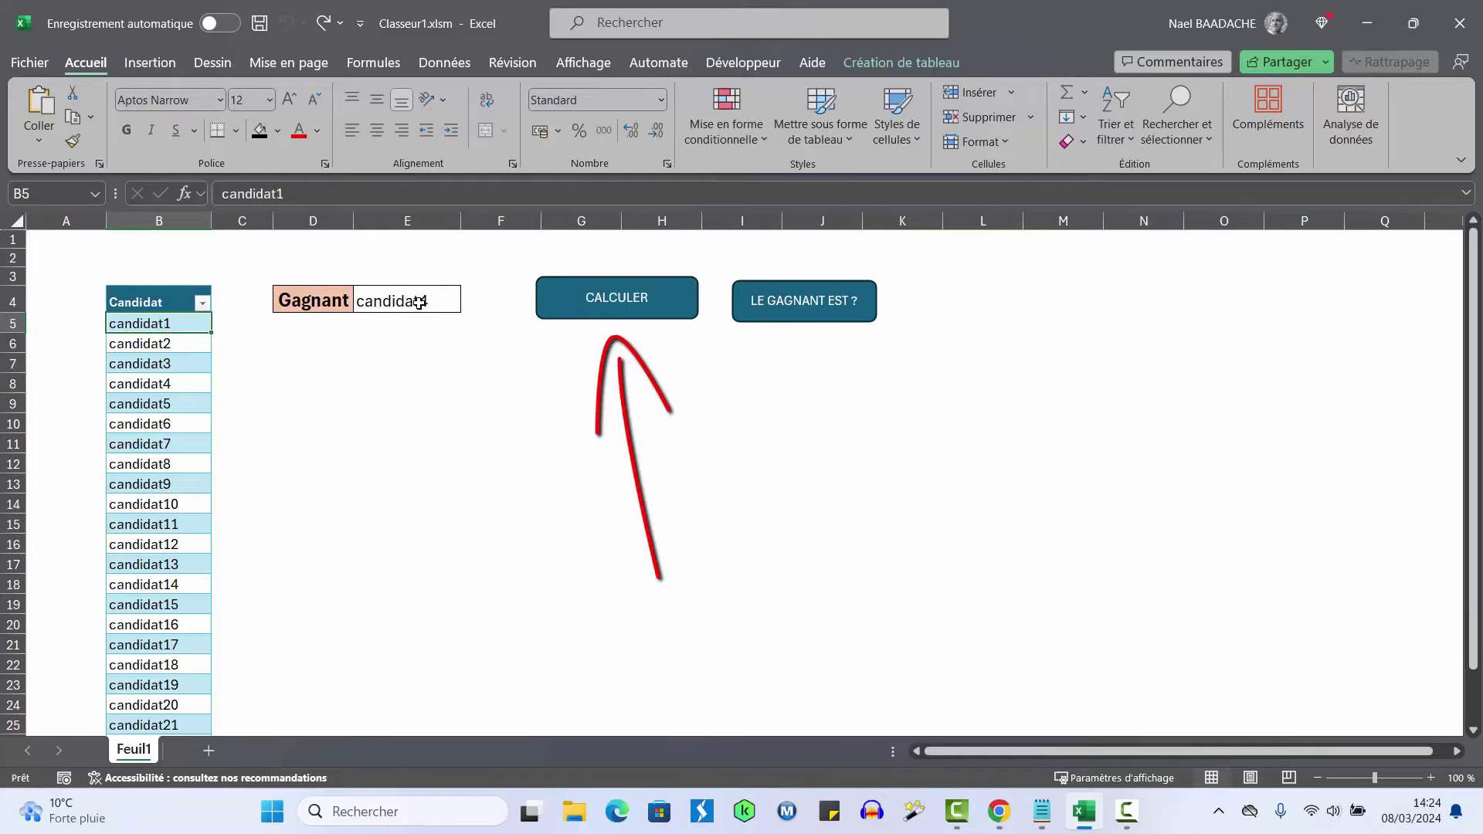
pyautogui.click(418, 302)
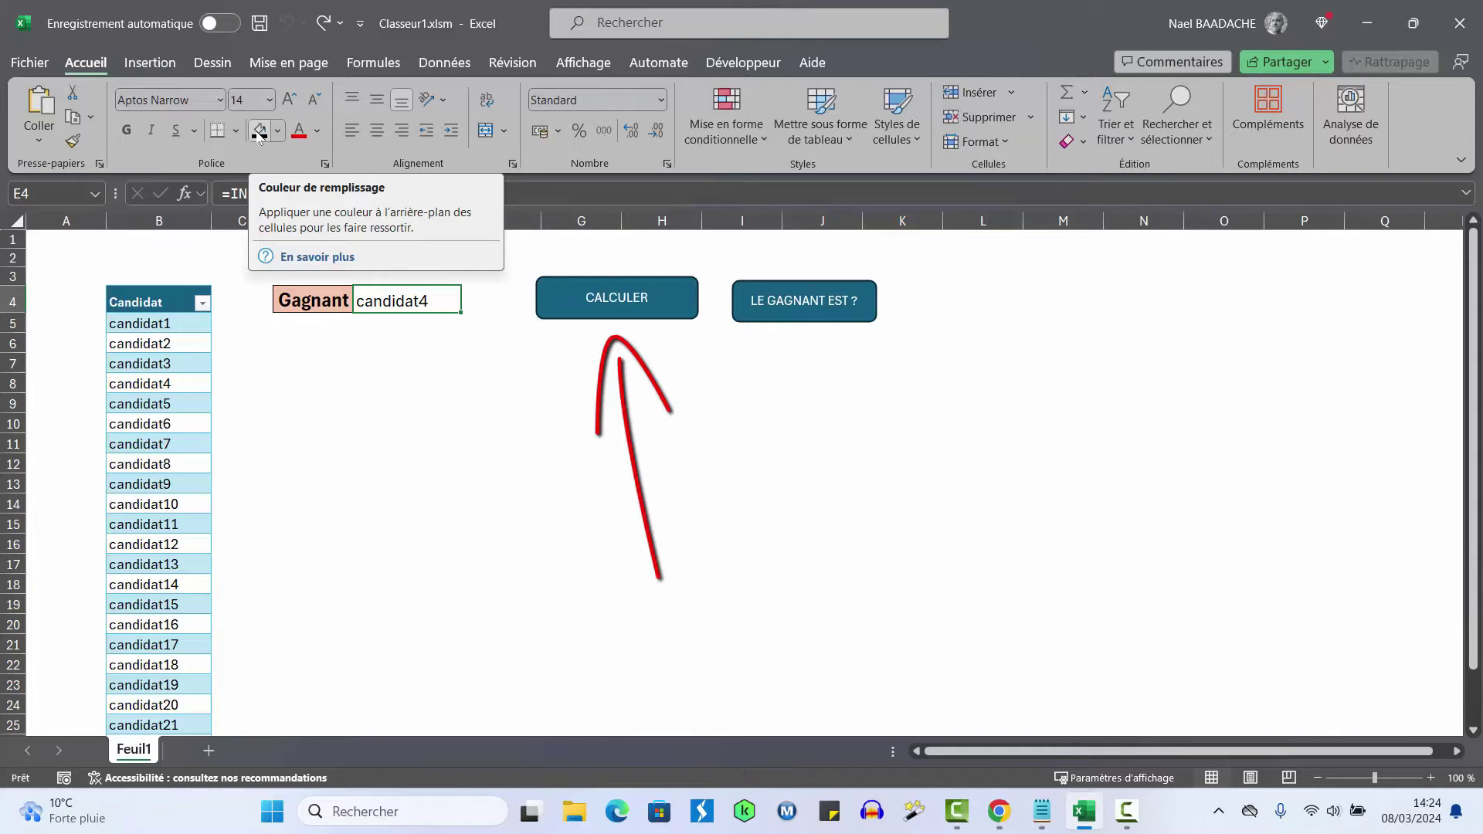
pyautogui.click(259, 131)
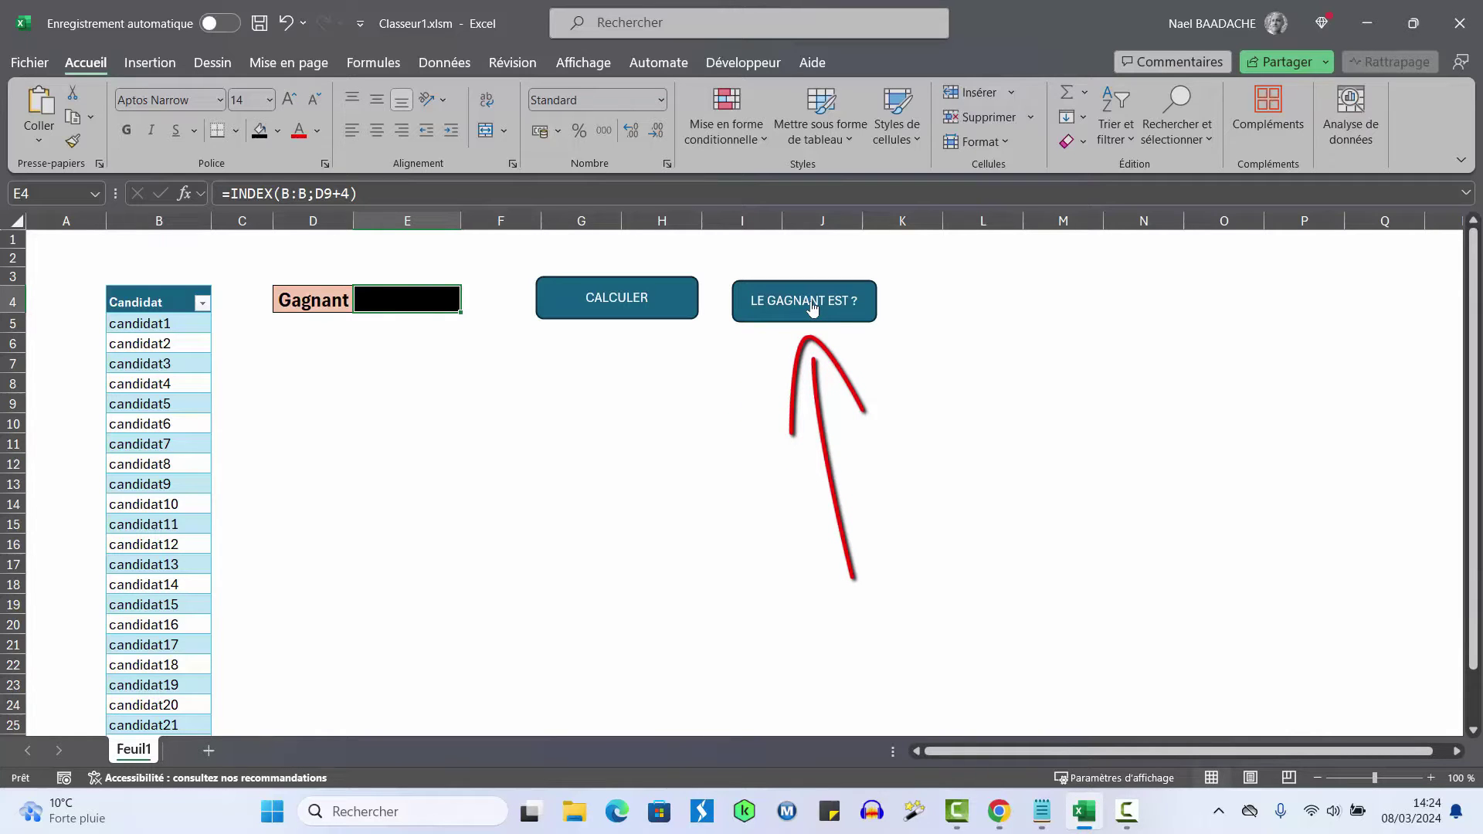
# Run the 'LE GAGNANT EST ?' macro to uncover the winner, candidat22, in E4
pyautogui.click(812, 307)
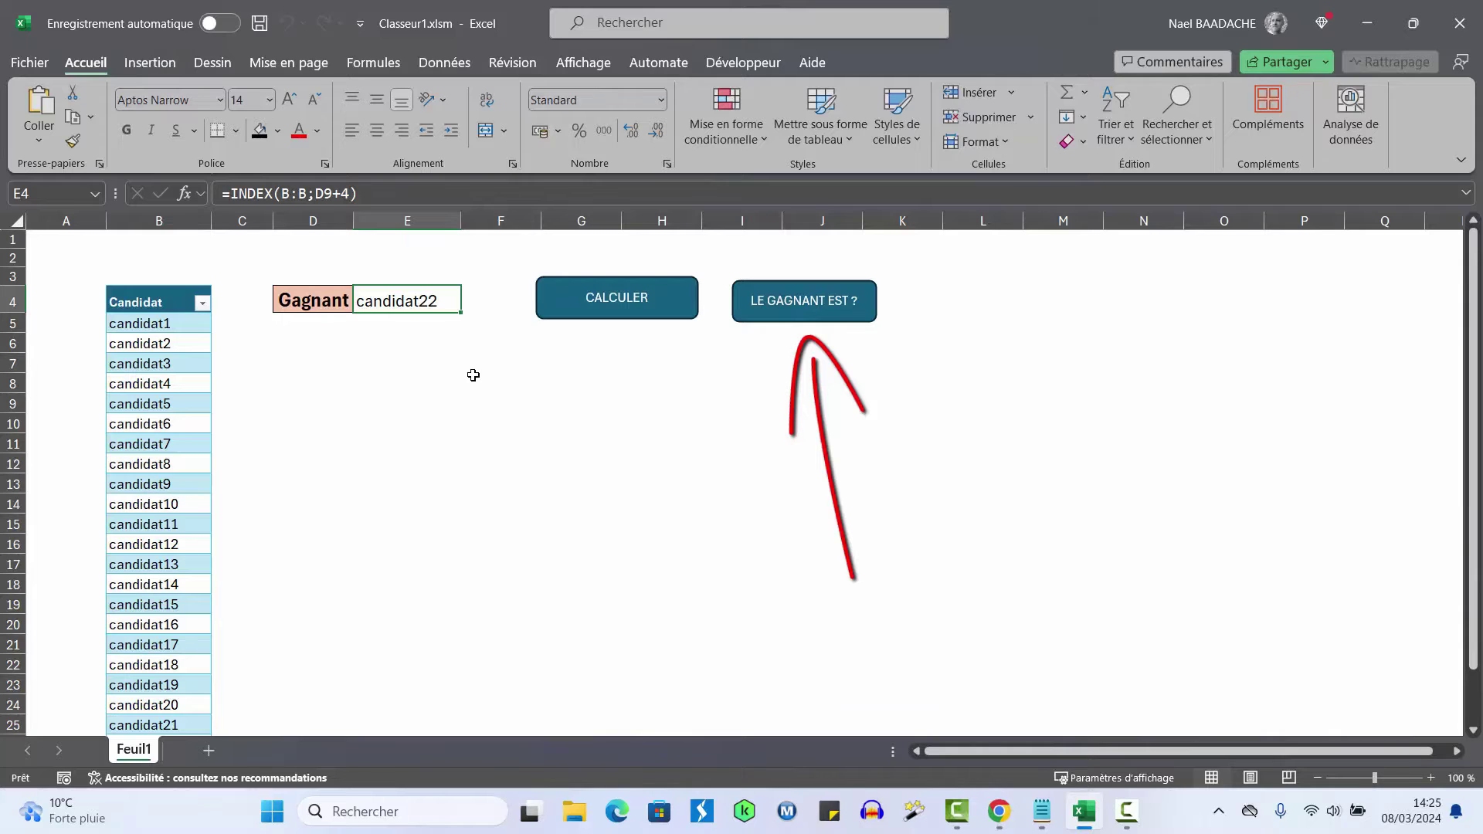
pyautogui.press('F10')
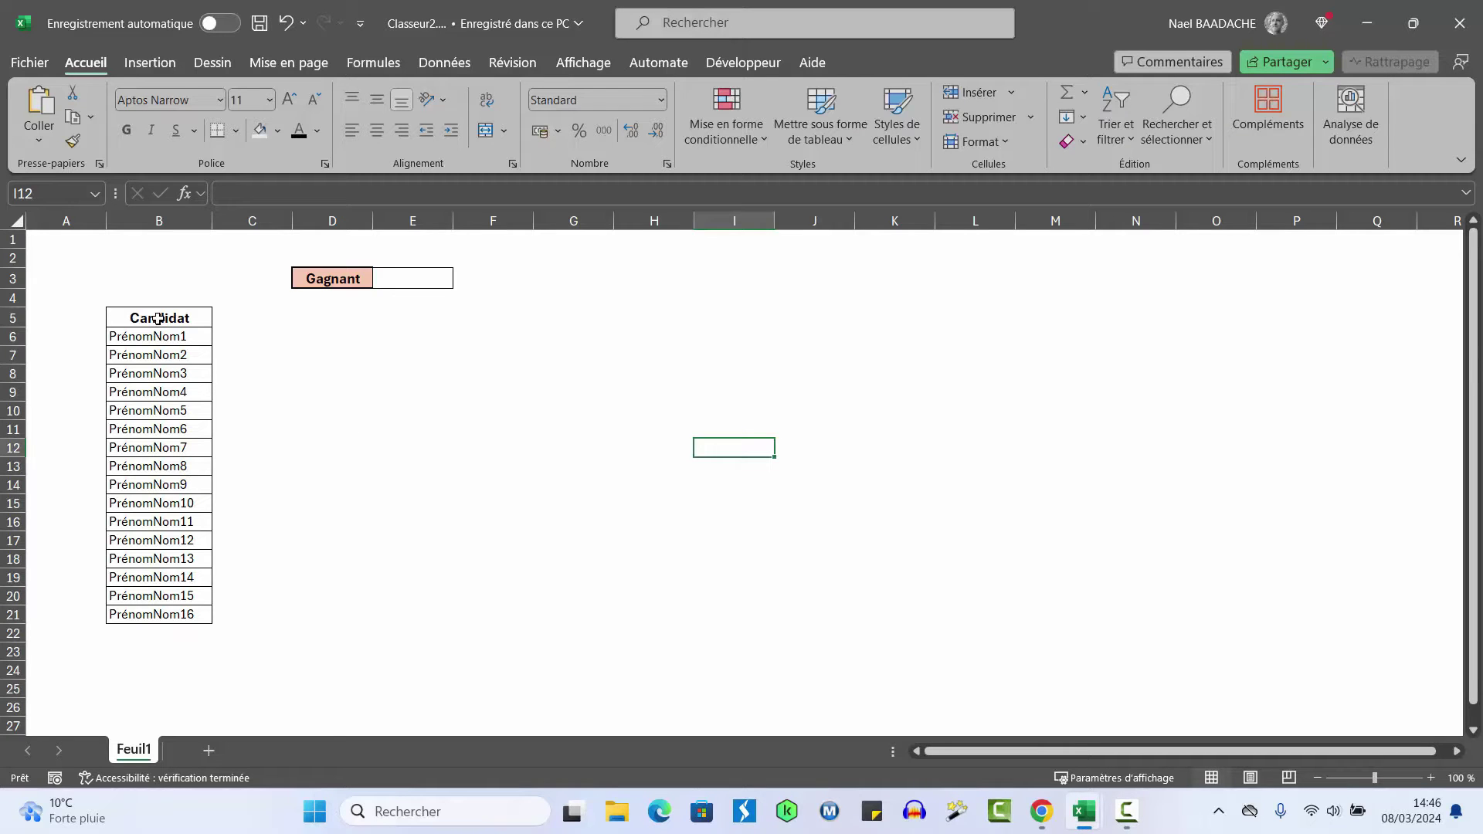
# Convert the PrénomNom1–PrénomNom16 list in $B$5:$B$21 into table Tableau1 with headers
pyautogui.moveTo(159, 319); pyautogui.dragTo(159, 596)
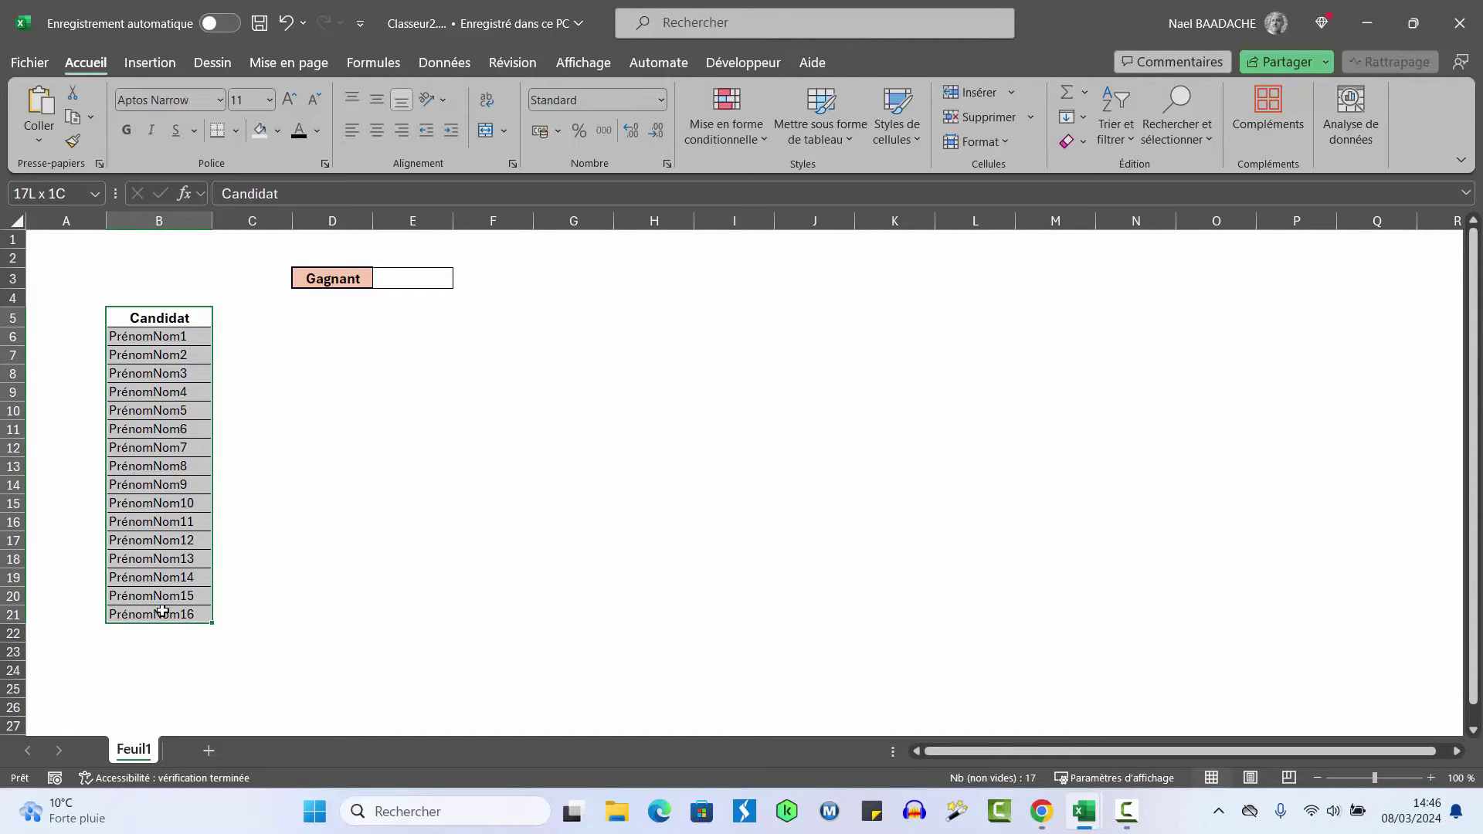
pyautogui.click(171, 394)
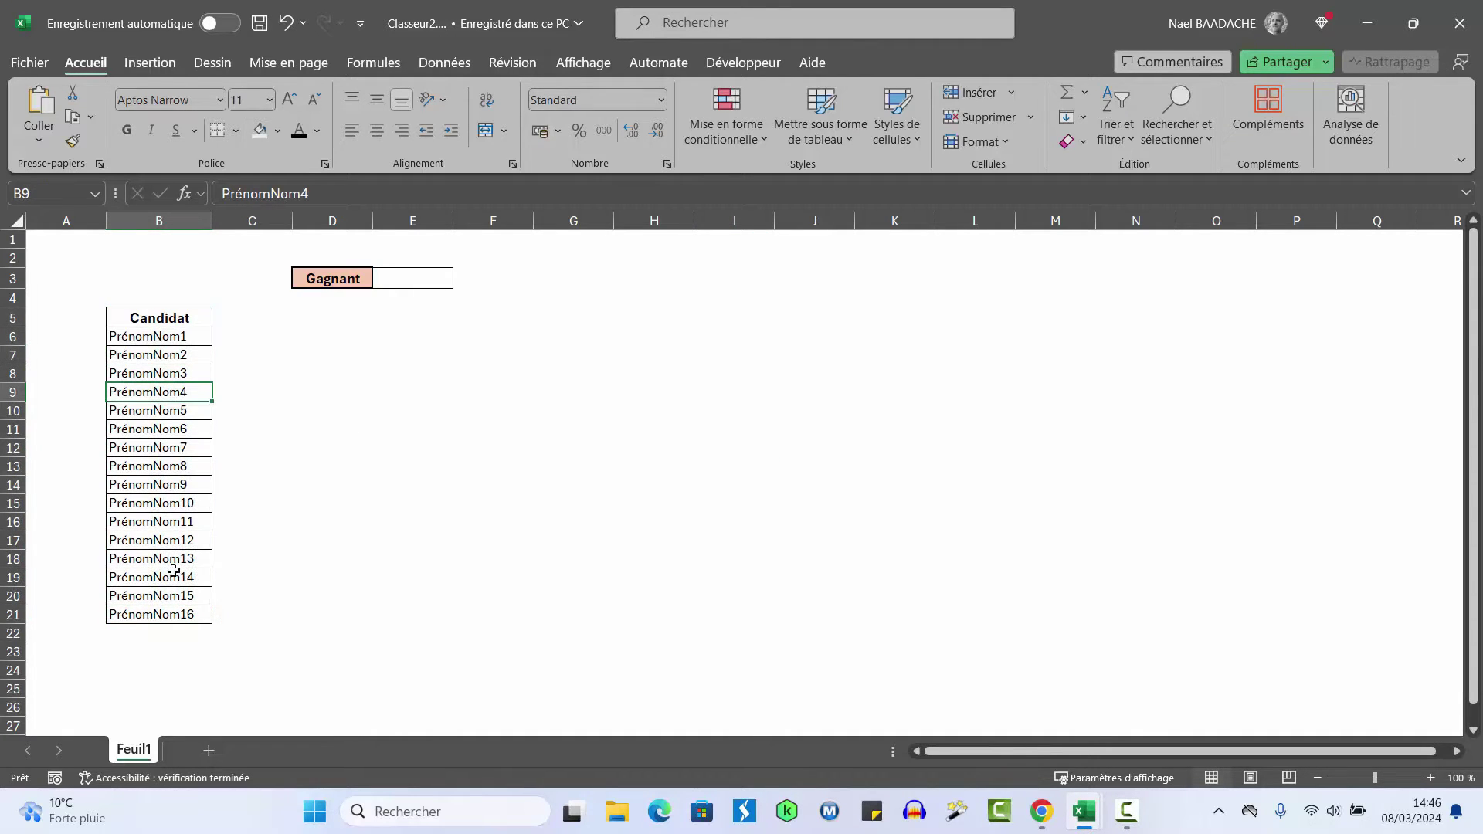
pyautogui.click(167, 635)
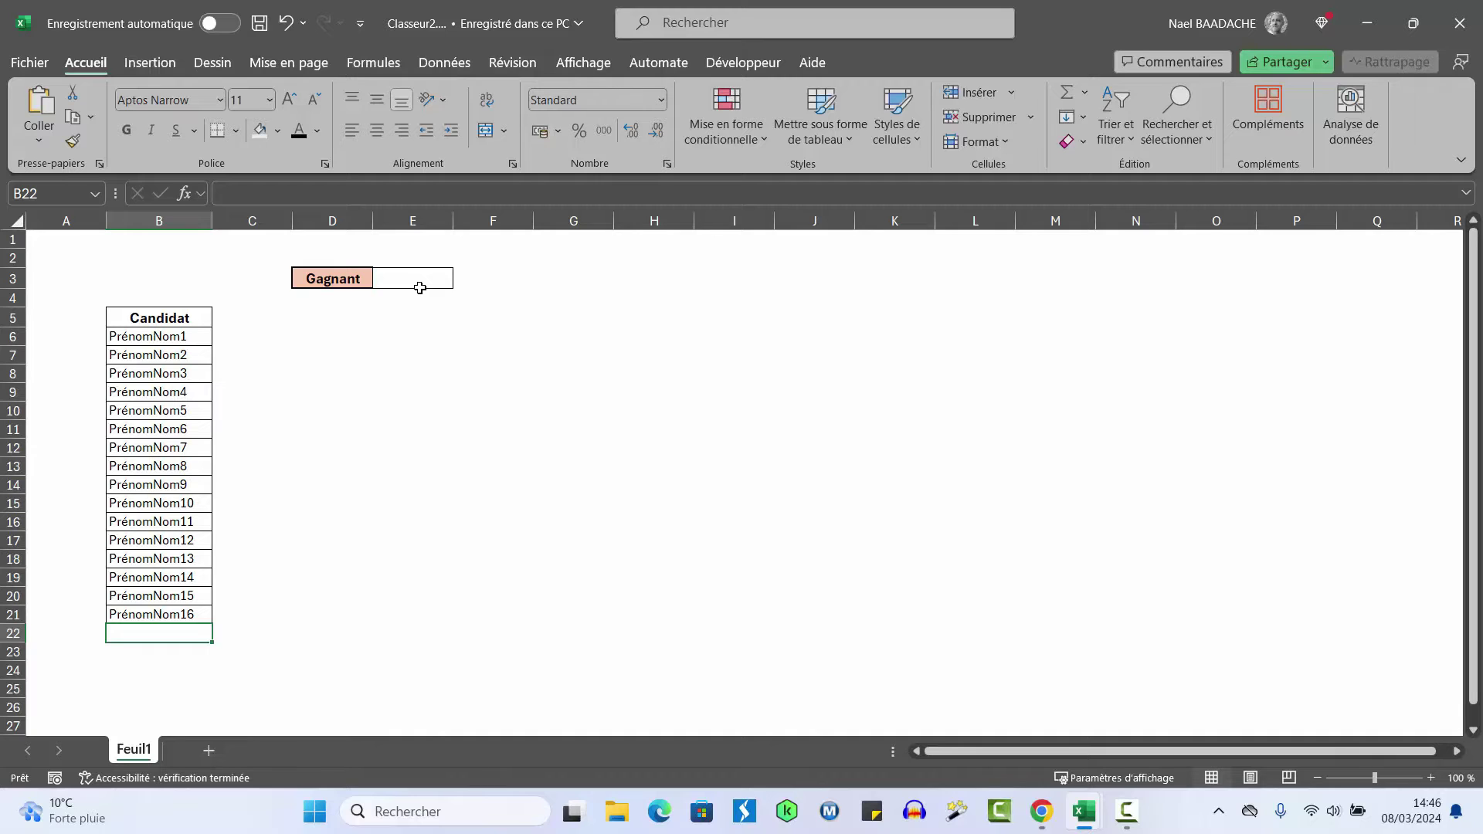
pyautogui.click(158, 338)
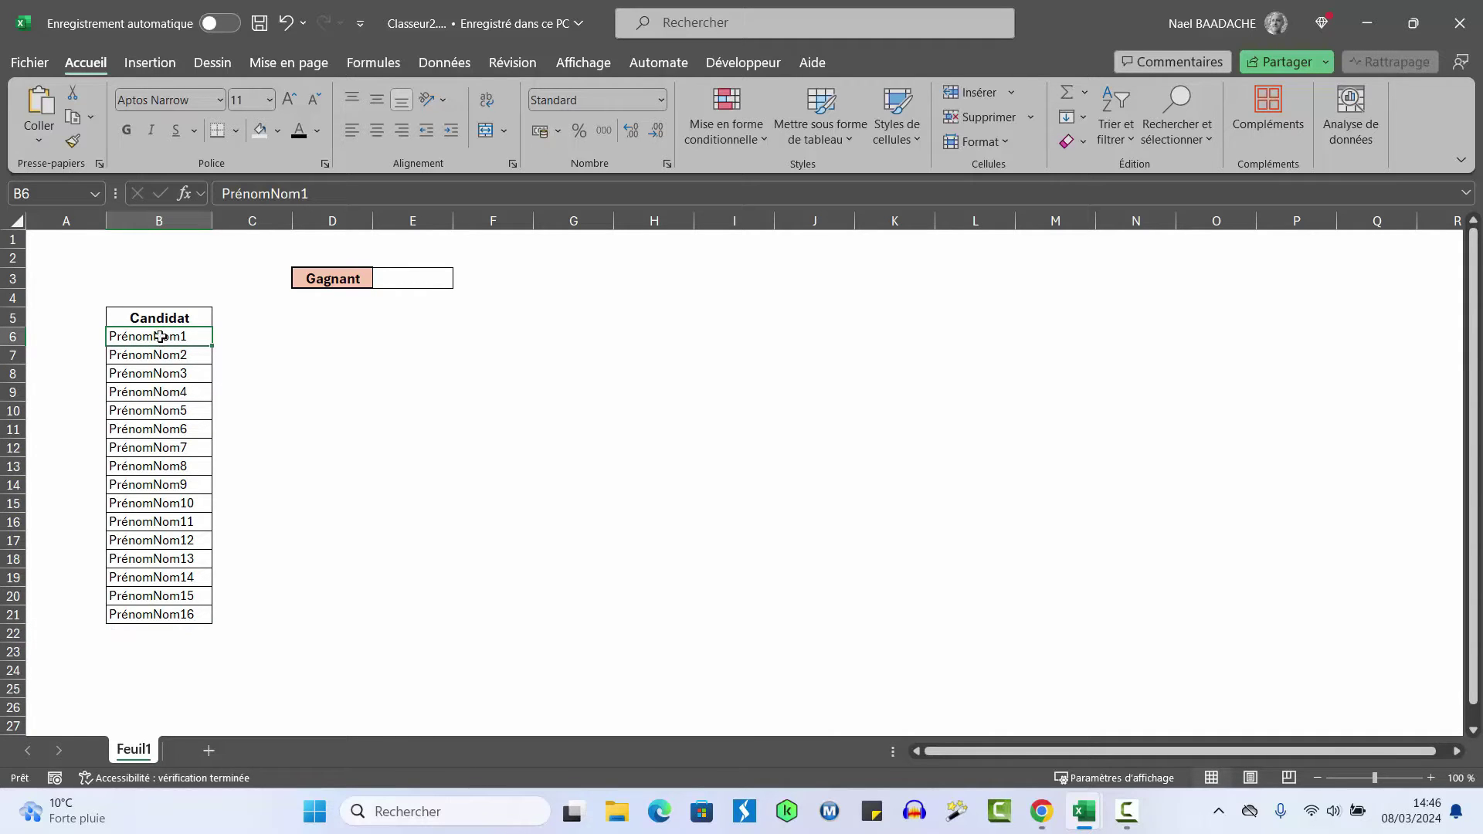
pyautogui.click(151, 62)
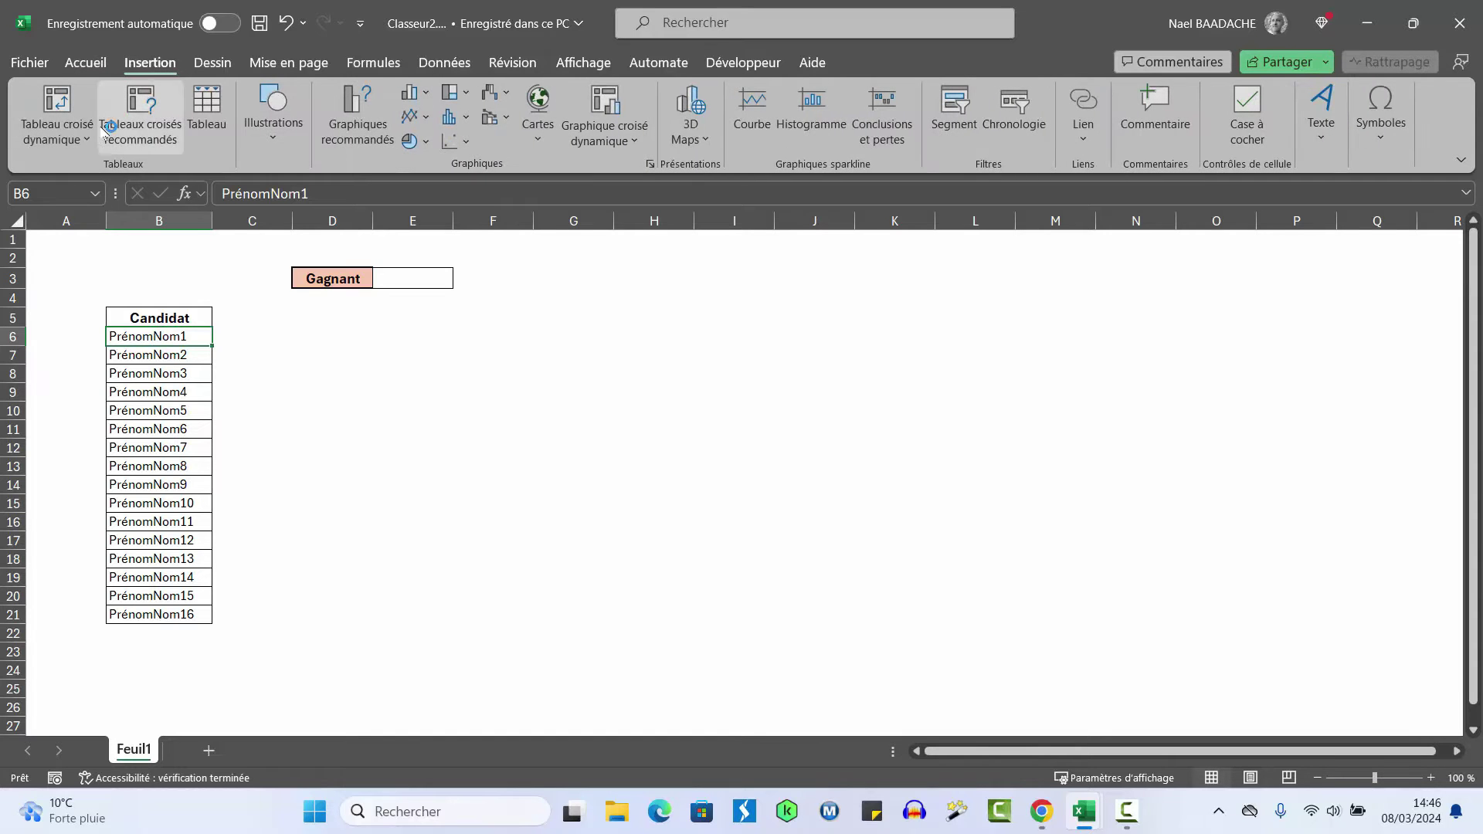
pyautogui.click(207, 105)
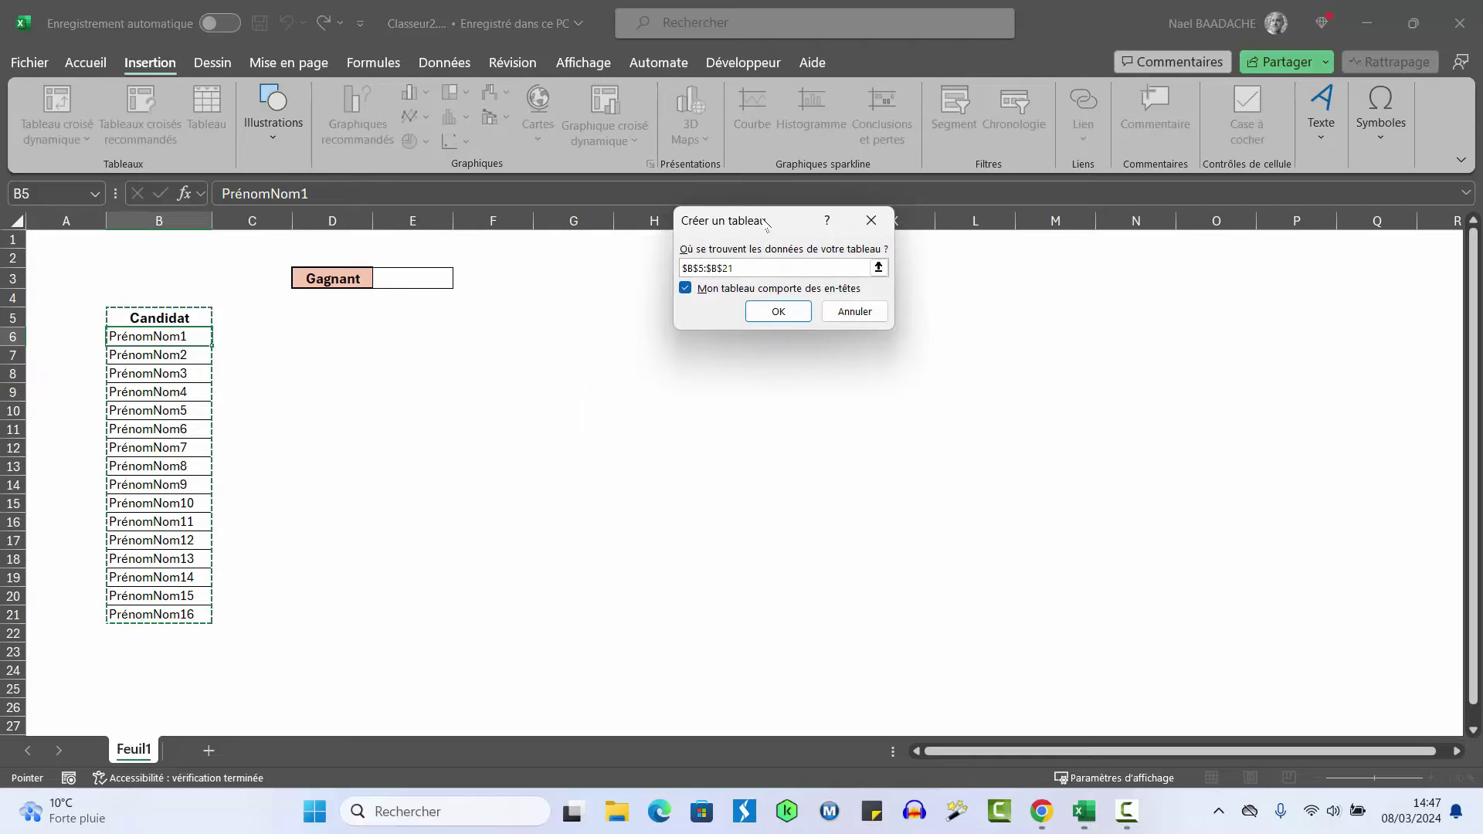
pyautogui.moveTo(767, 227); pyautogui.dragTo(716, 303)
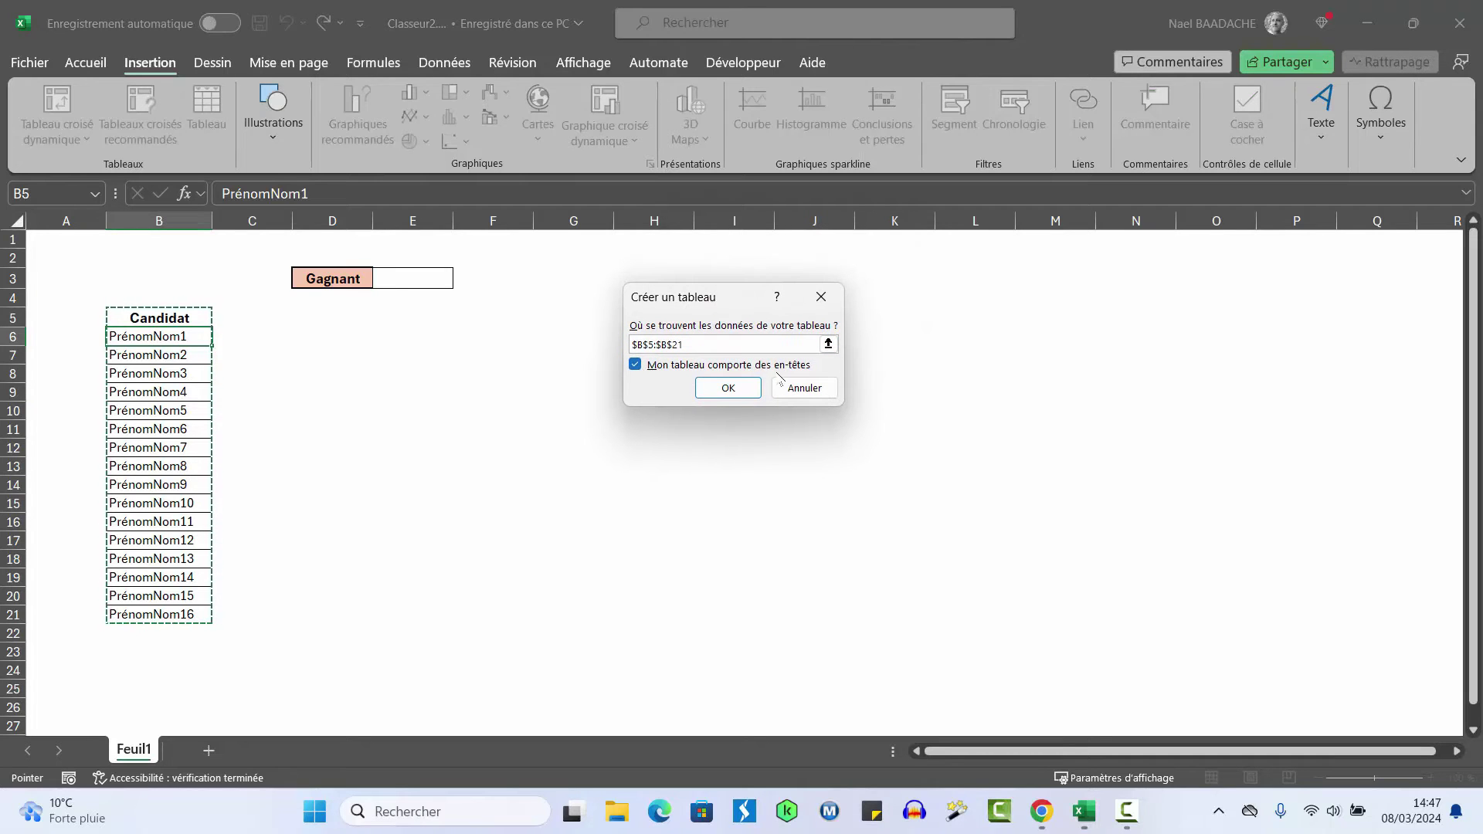
pyautogui.click(728, 388)
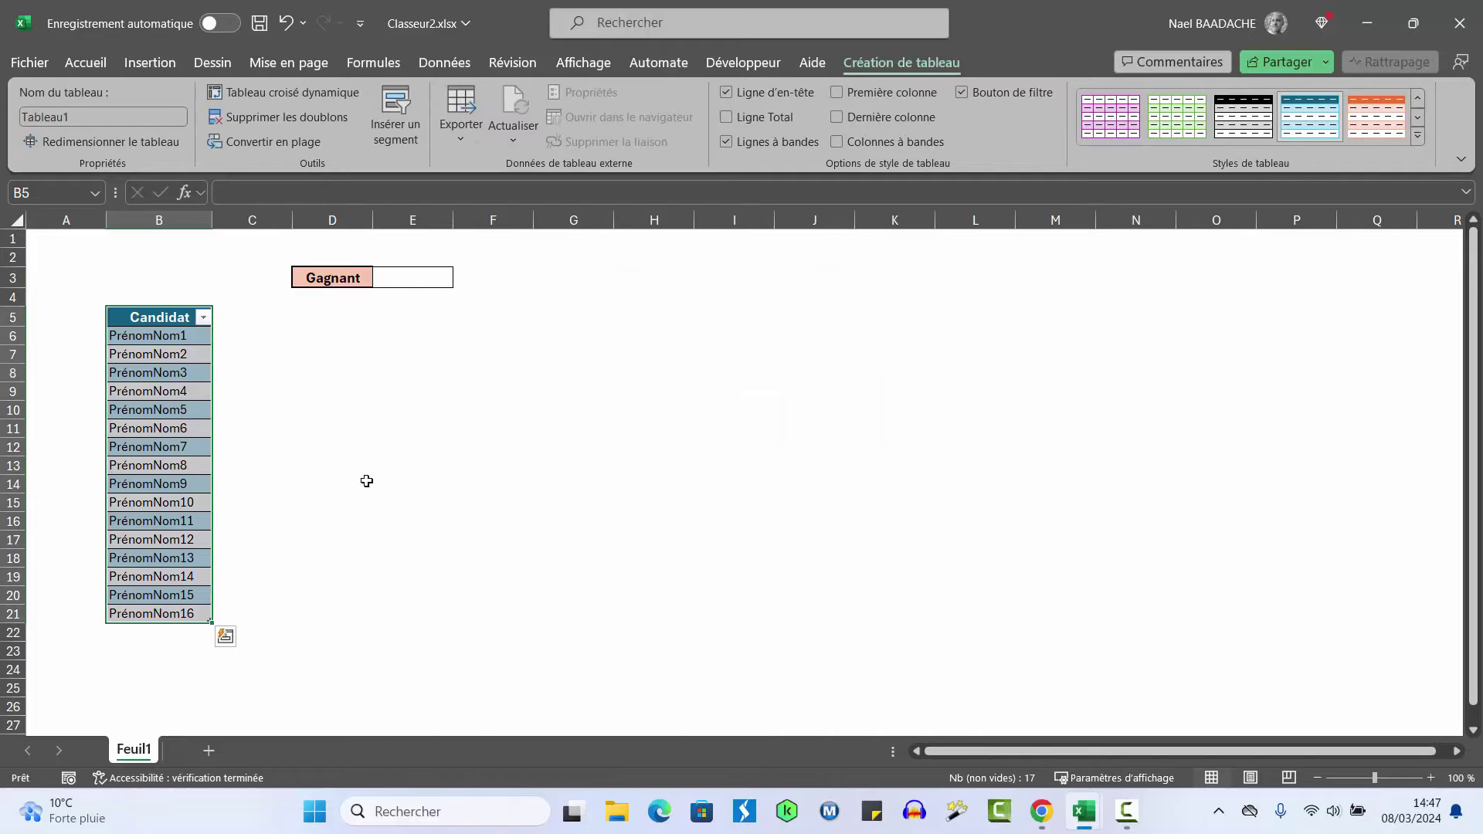
pyautogui.click(324, 466)
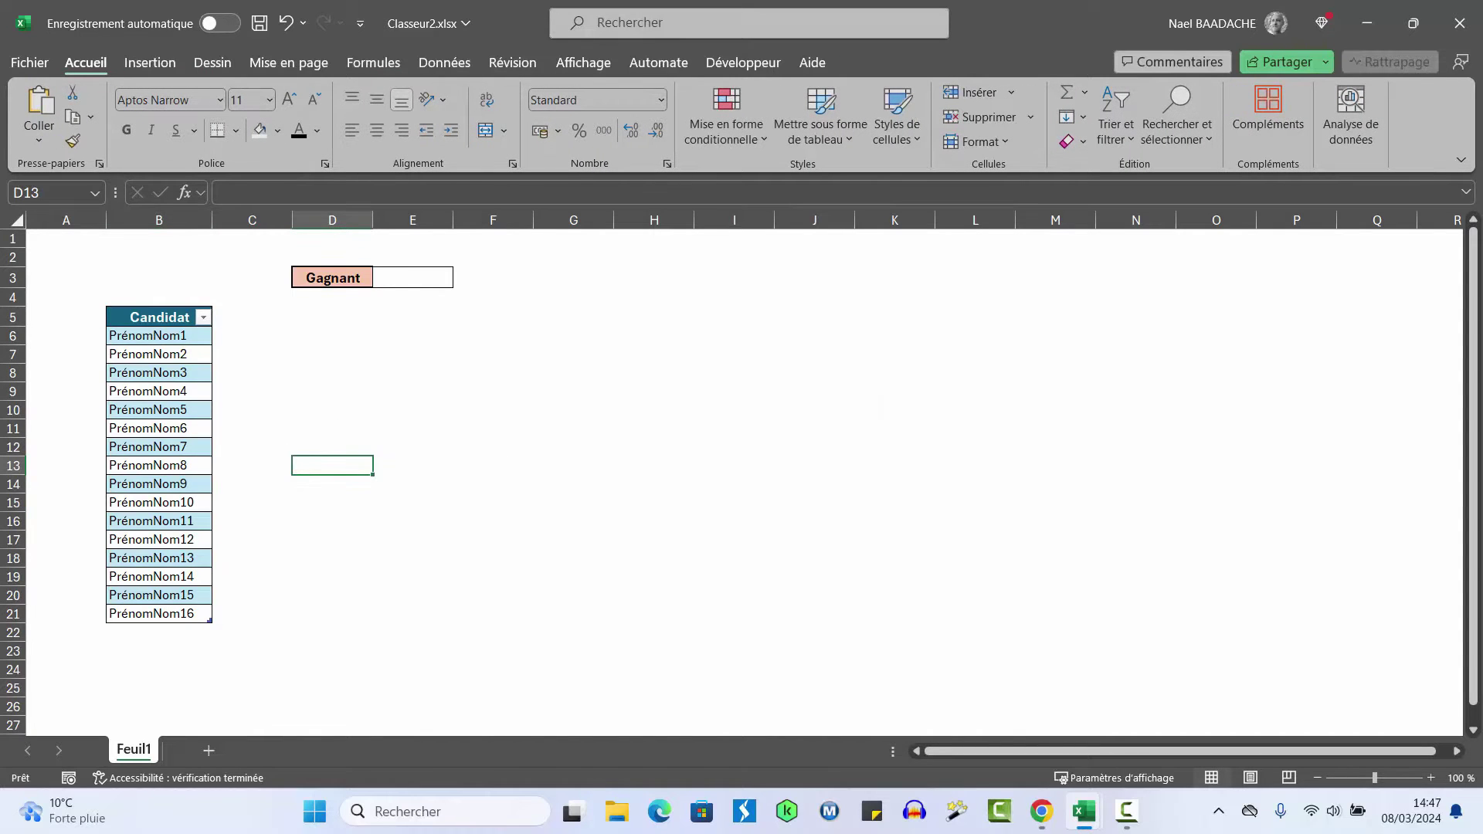
# Enter =NBVAL(Tableau1[Candidat]) in D6 to count the candidates
pyautogui.click(280, 355)
pyautogui.click(338, 363)
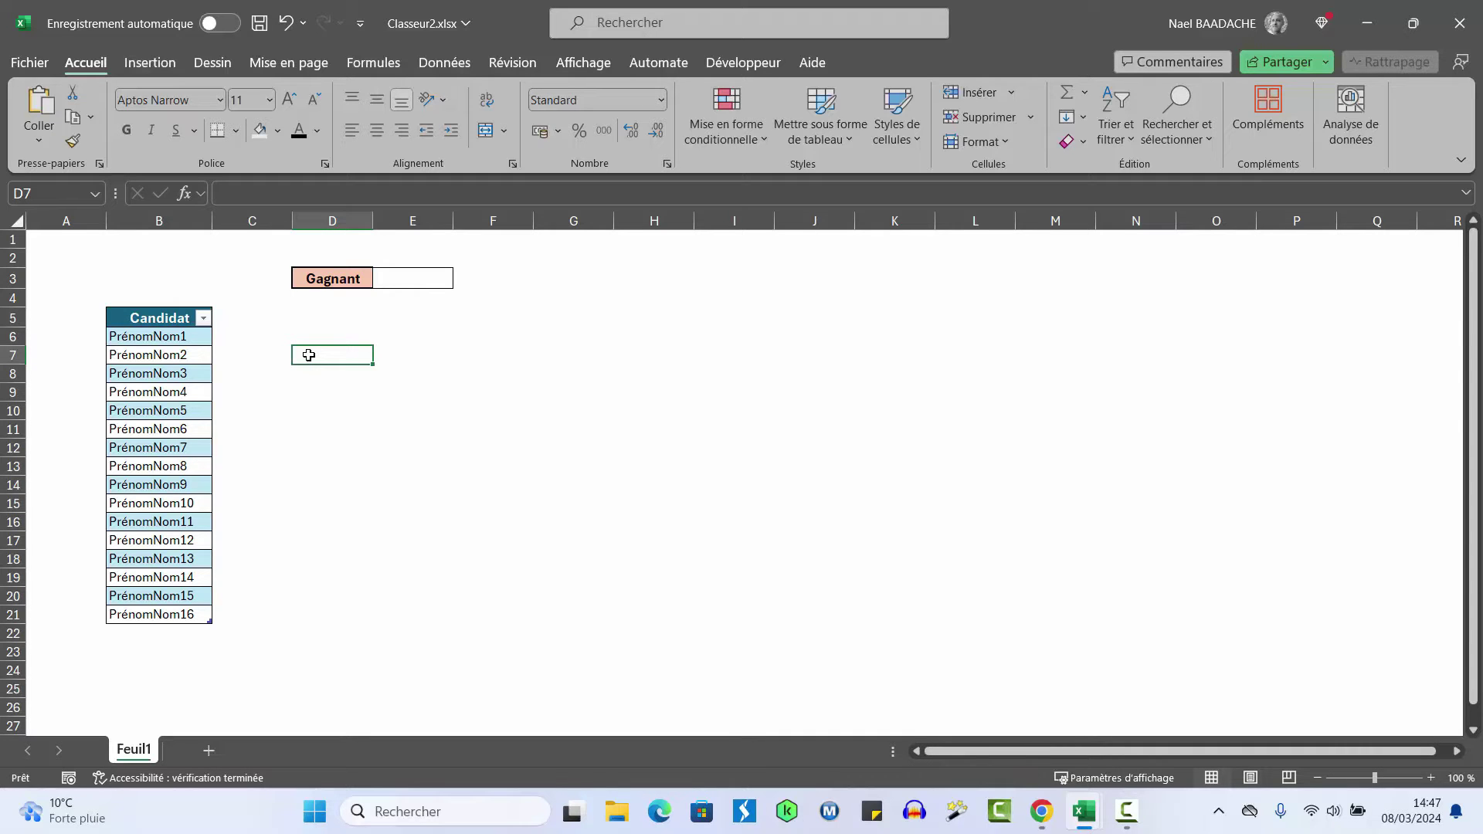
pyautogui.moveTo(151, 340); pyautogui.dragTo(155, 468)
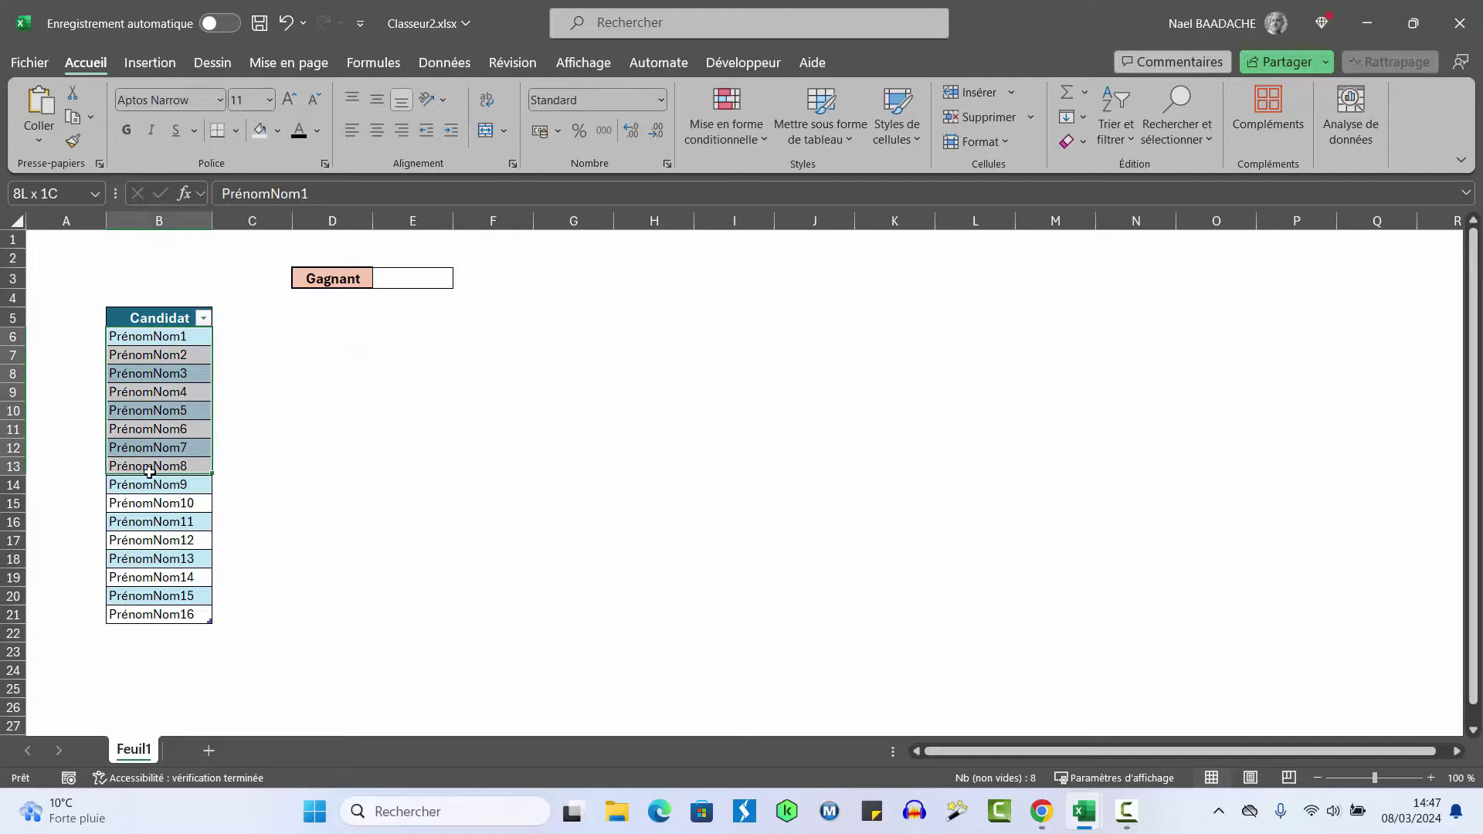
pyautogui.click(318, 335)
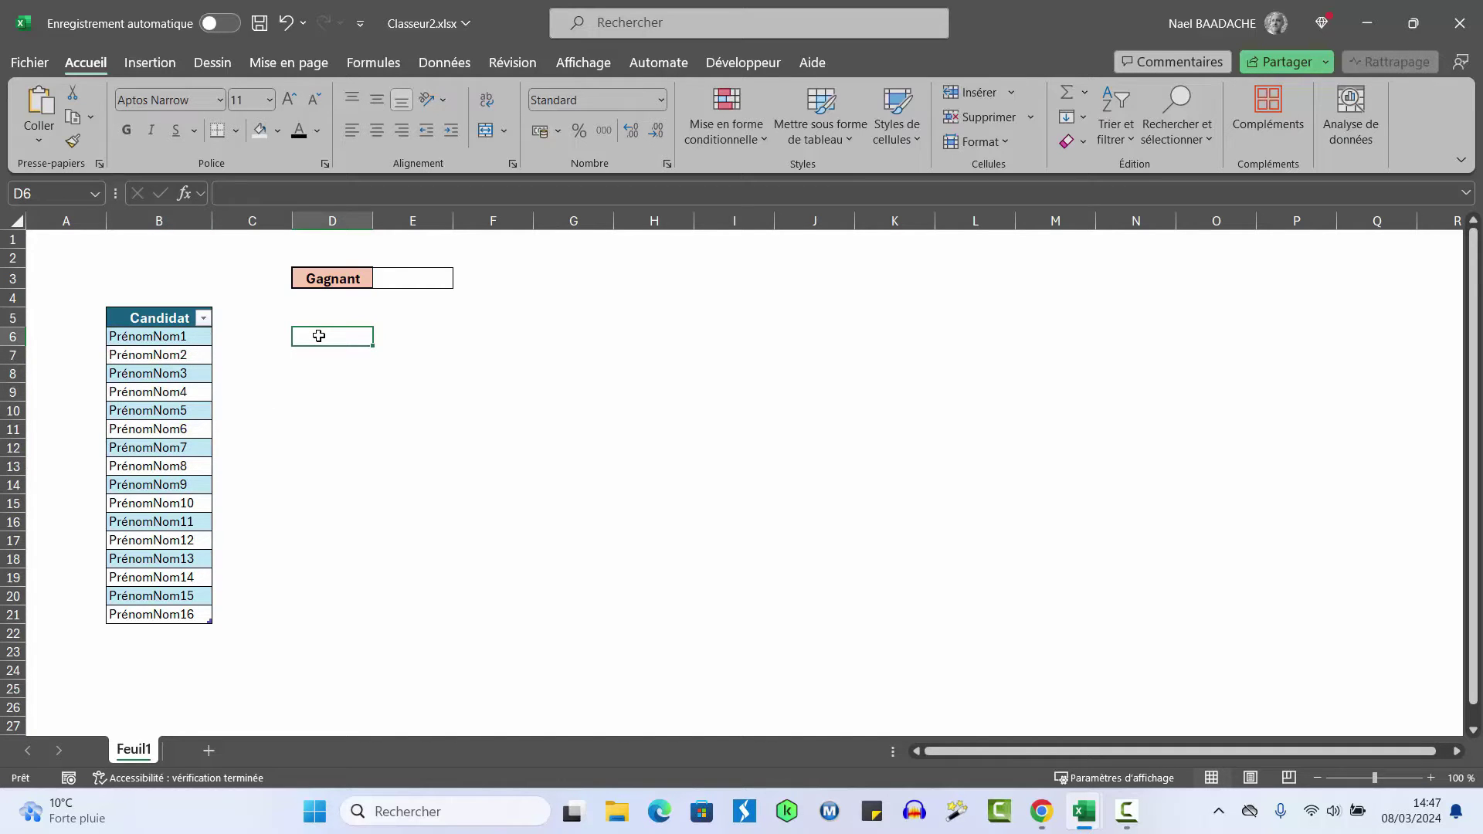
pyautogui.write('=')
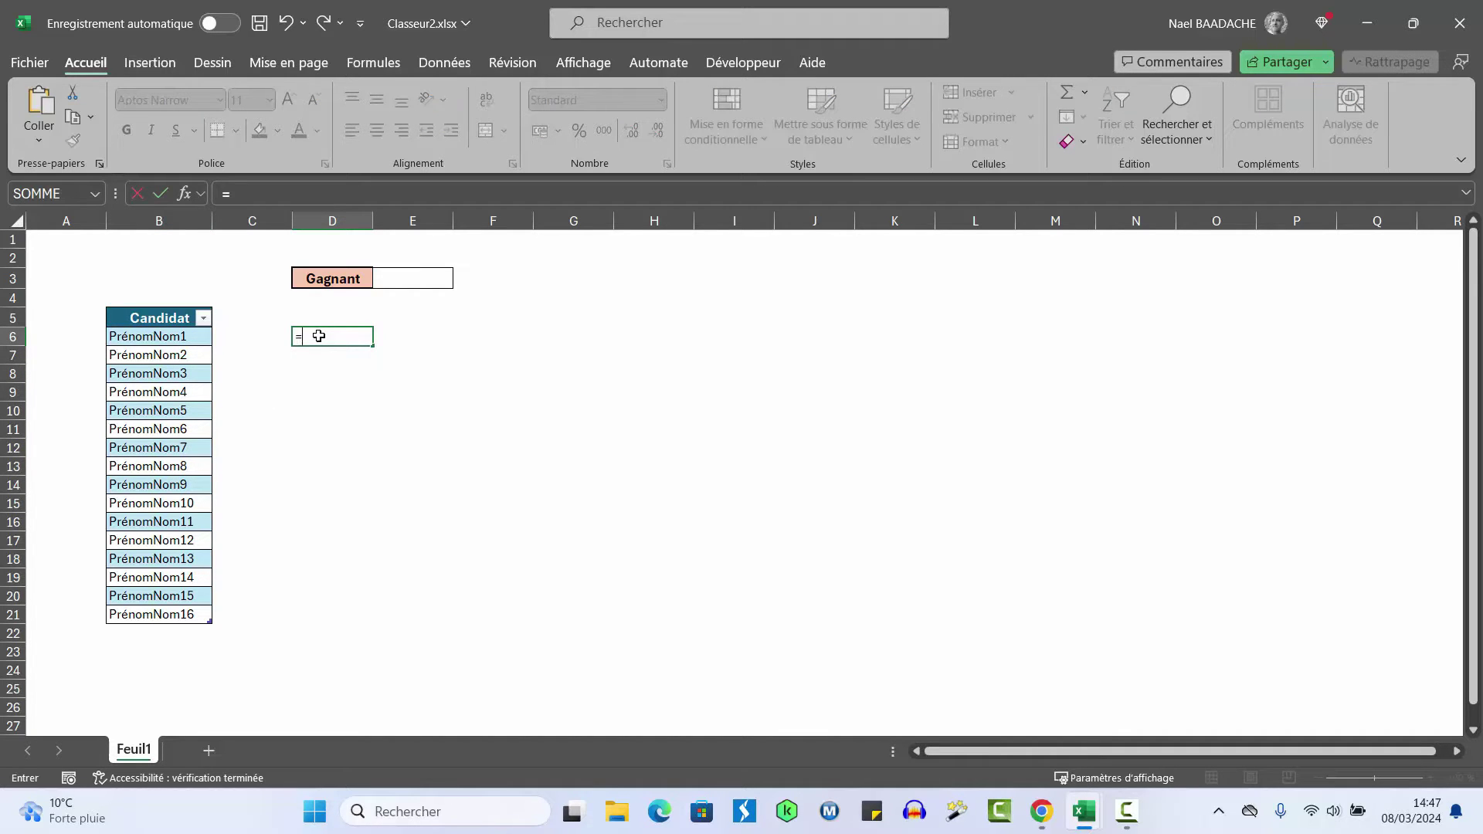
pyautogui.write('NBVAL(')
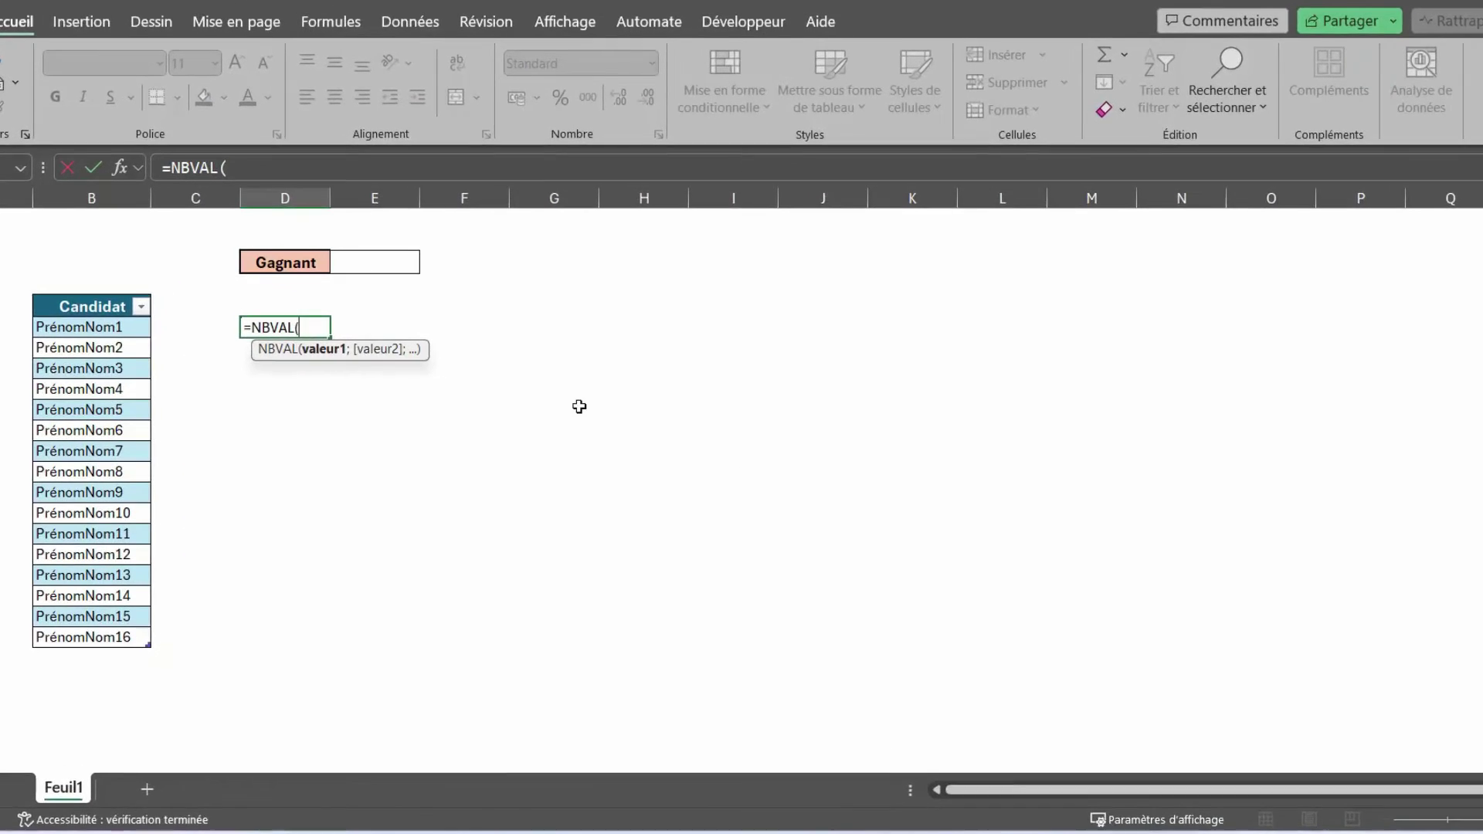
pyautogui.moveTo(93, 327); pyautogui.dragTo(98, 638)
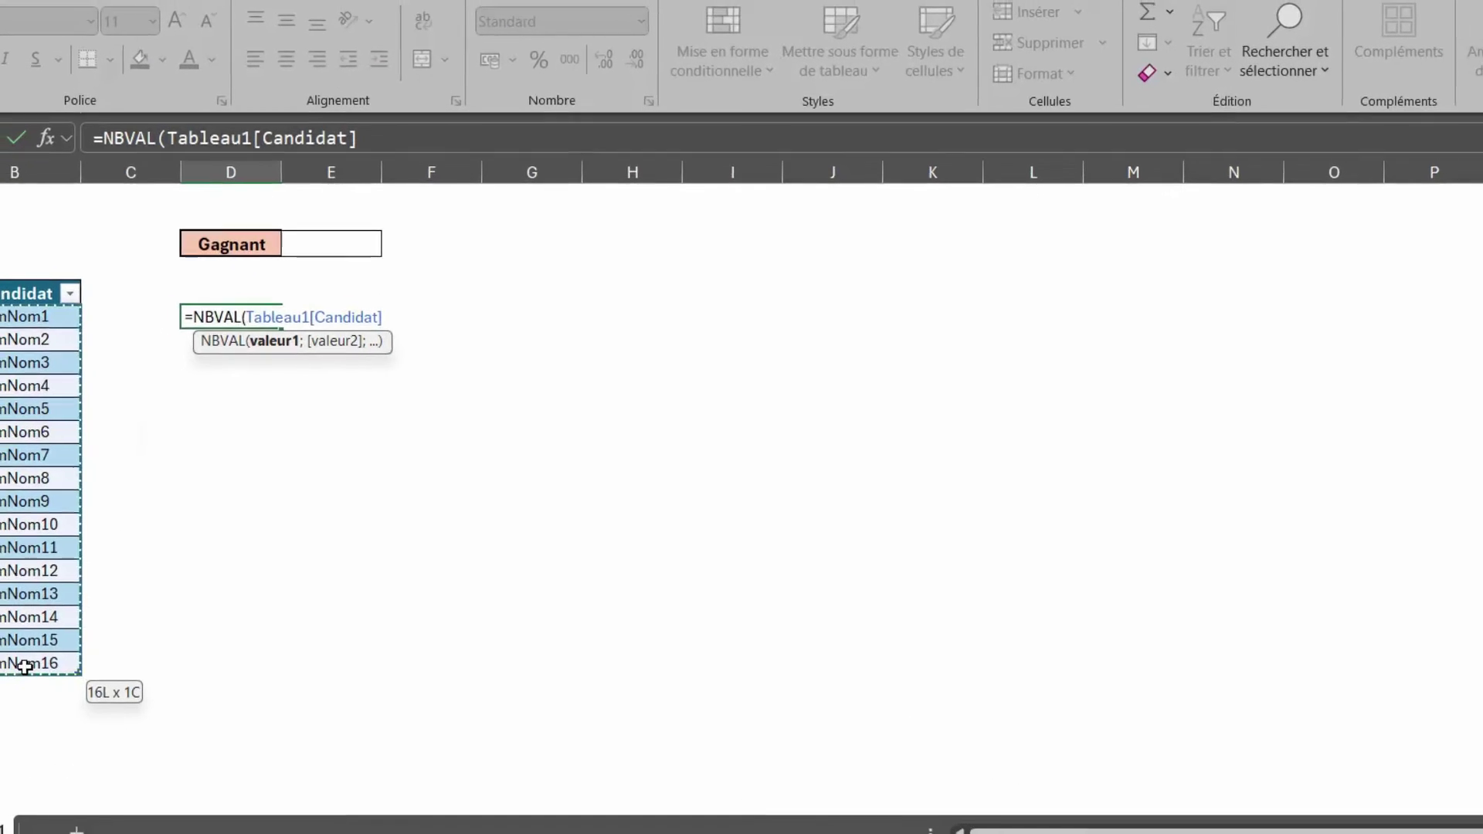
pyautogui.write(')')
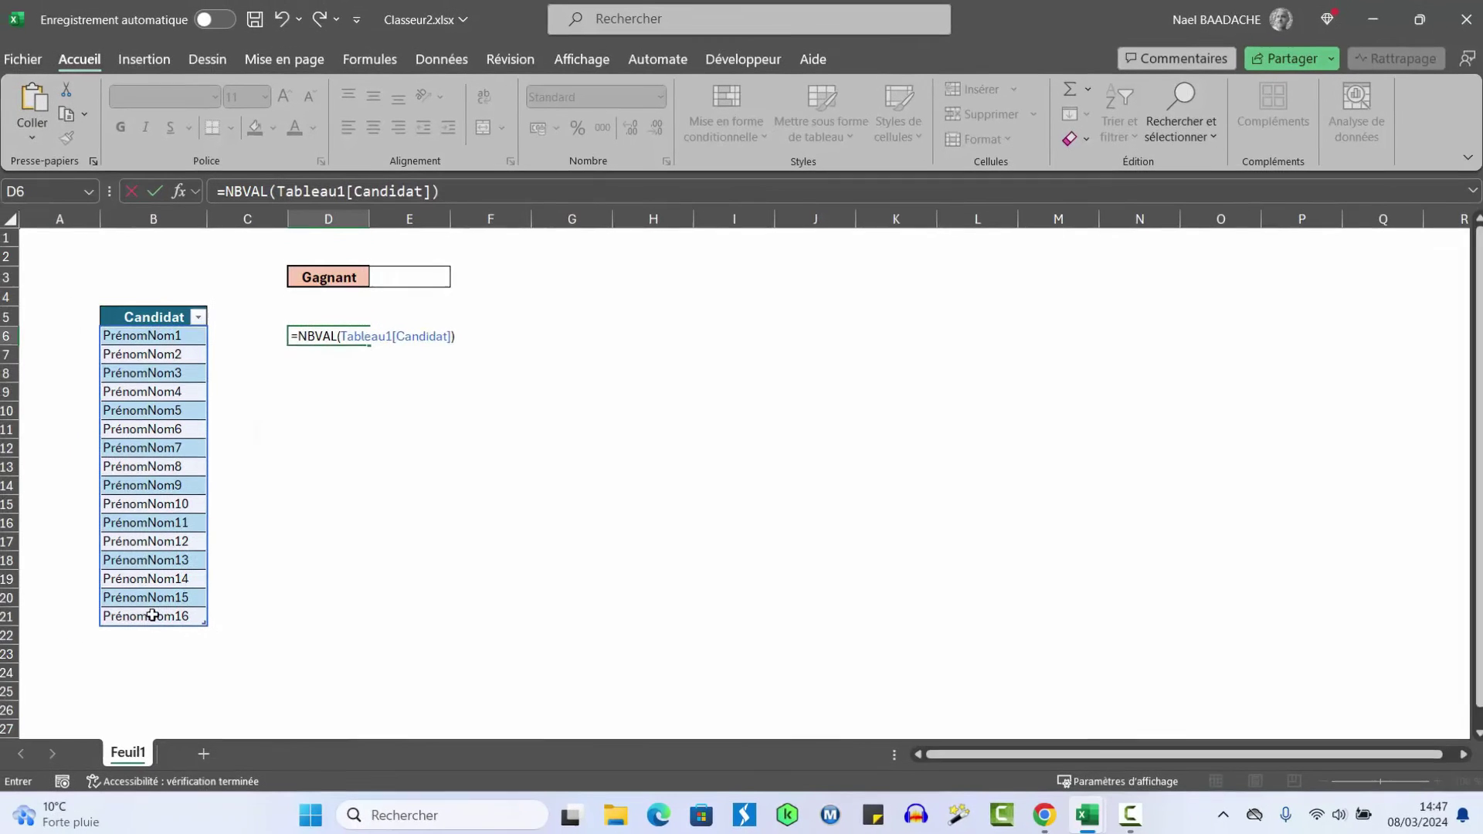
pyautogui.press('Return')
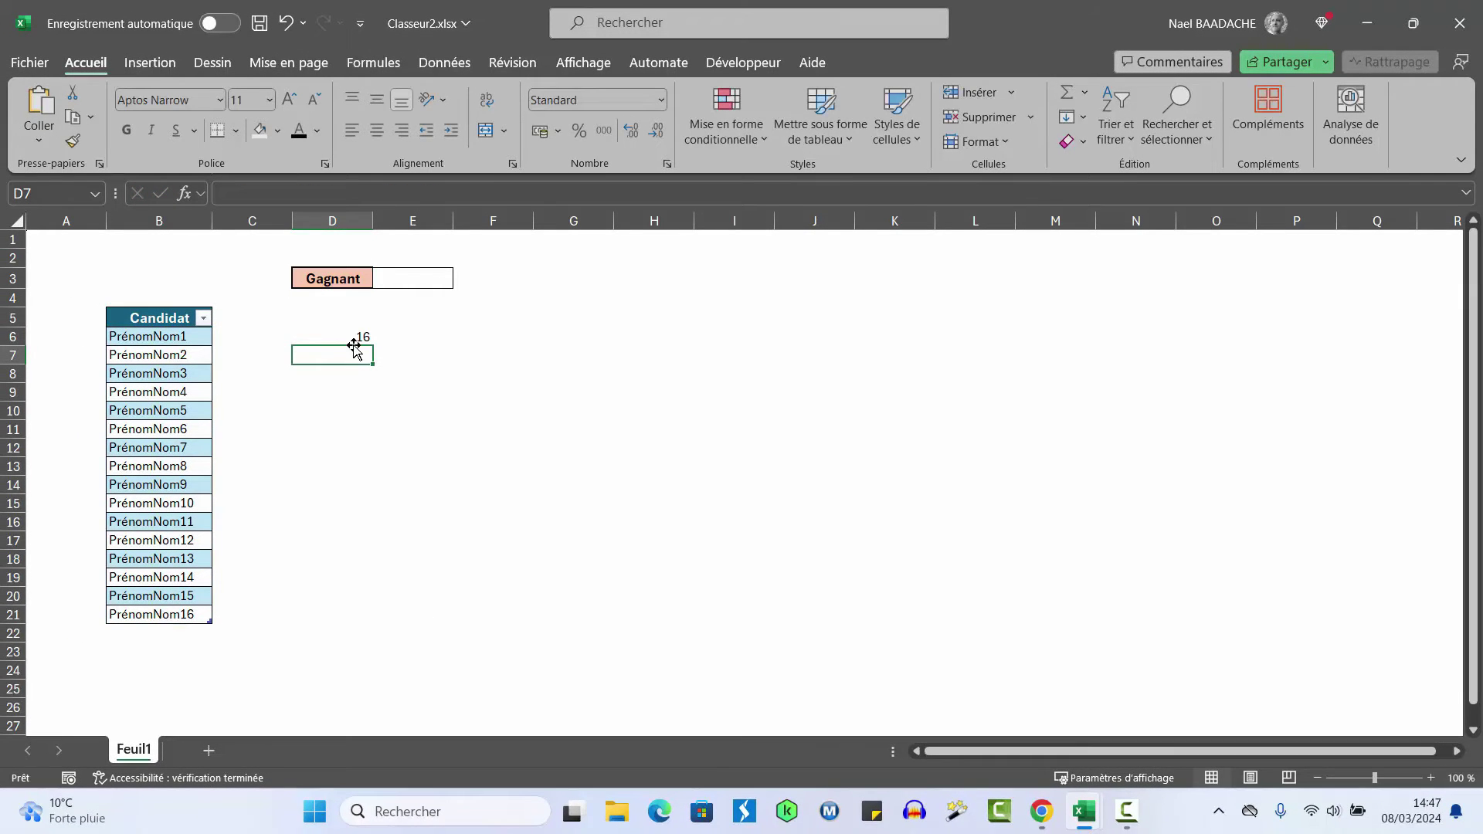
pyautogui.click(345, 338)
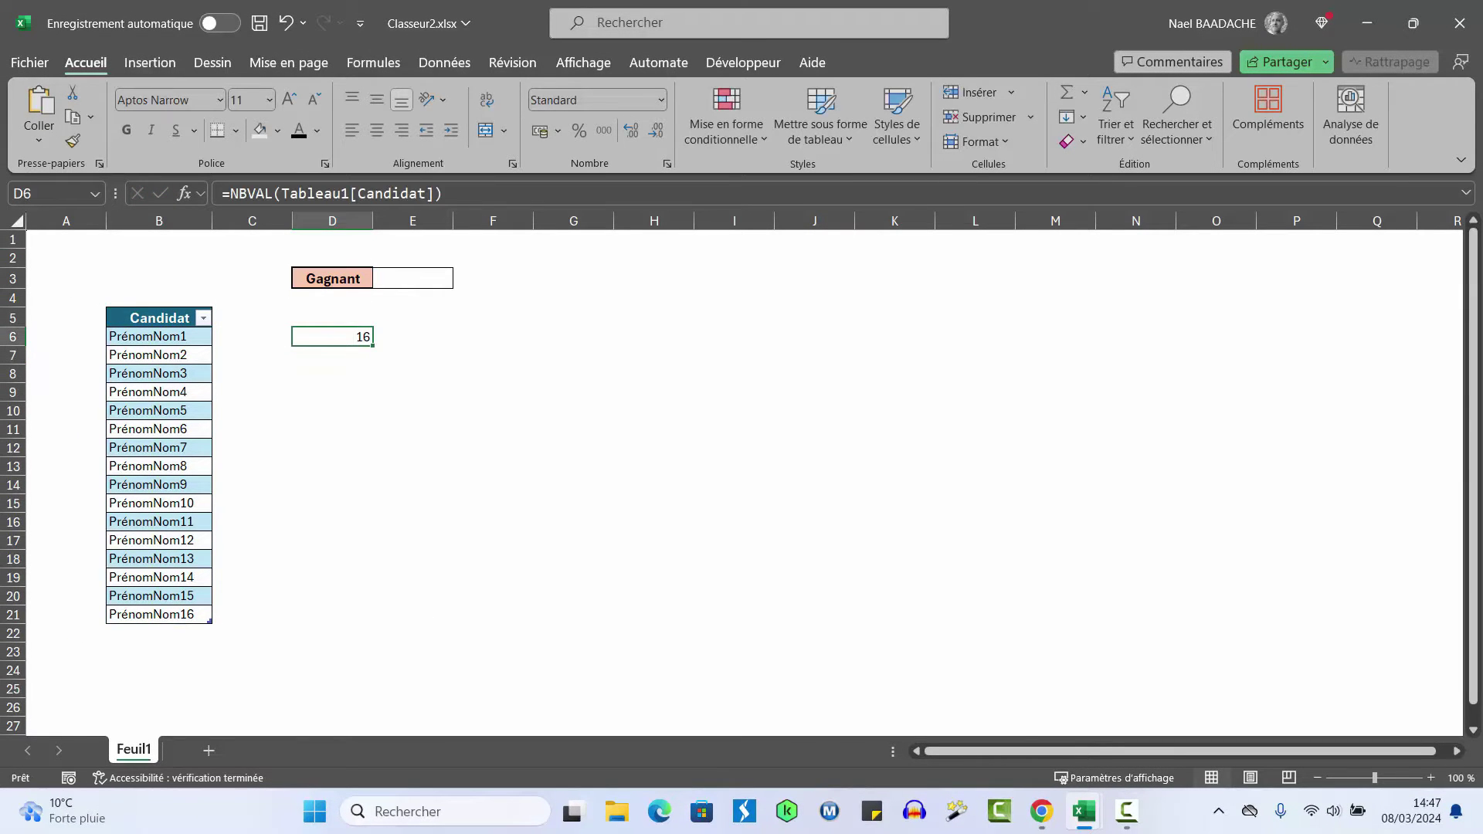
pyautogui.press('F10')
# Fill the list down to PrénomNom17 and PrénomNom18, raising the D6 count to 18
pyautogui.click(146, 633)
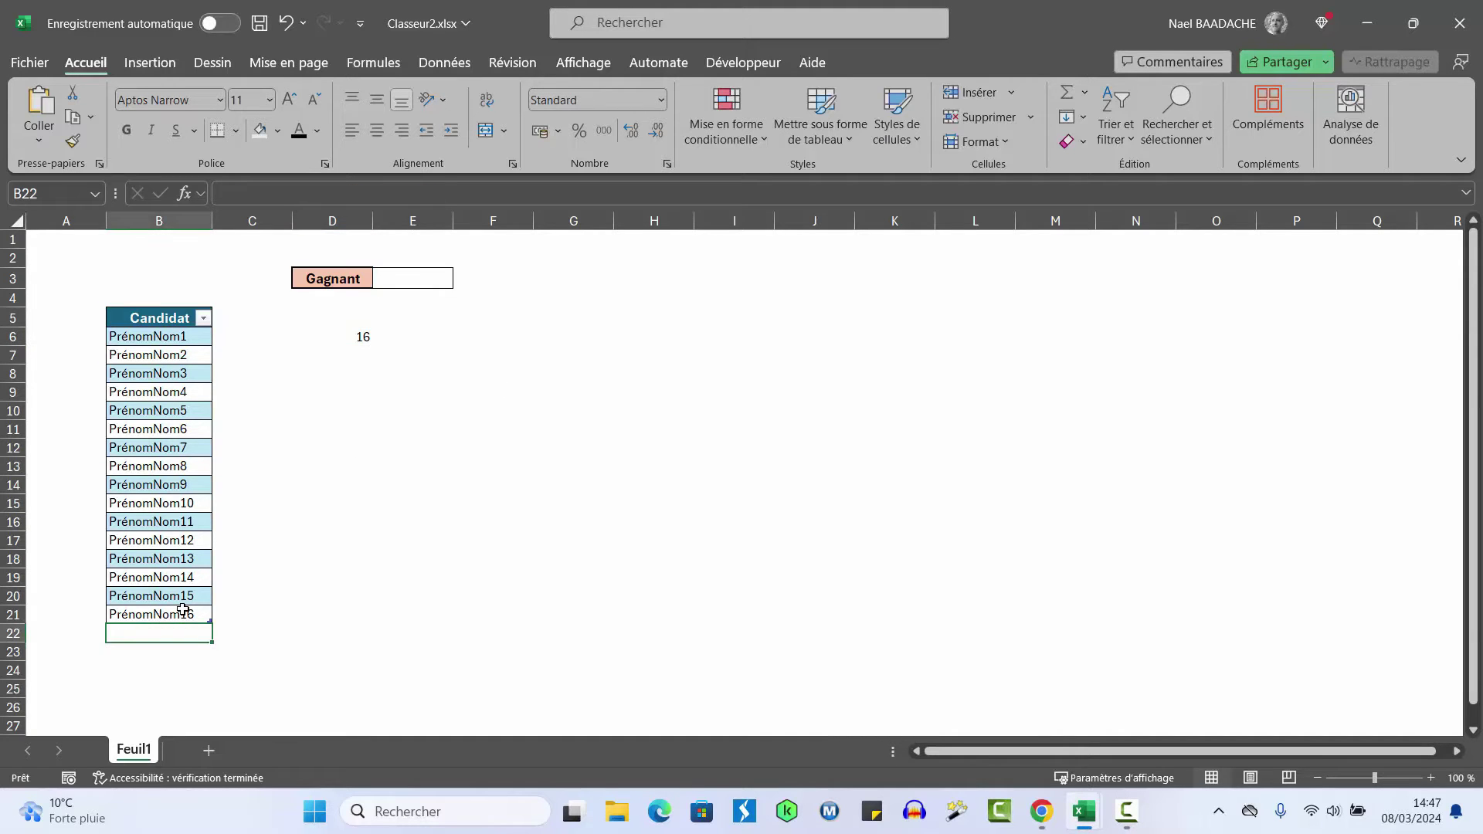
pyautogui.click(183, 611)
pyautogui.moveTo(210, 623); pyautogui.dragTo(203, 655)
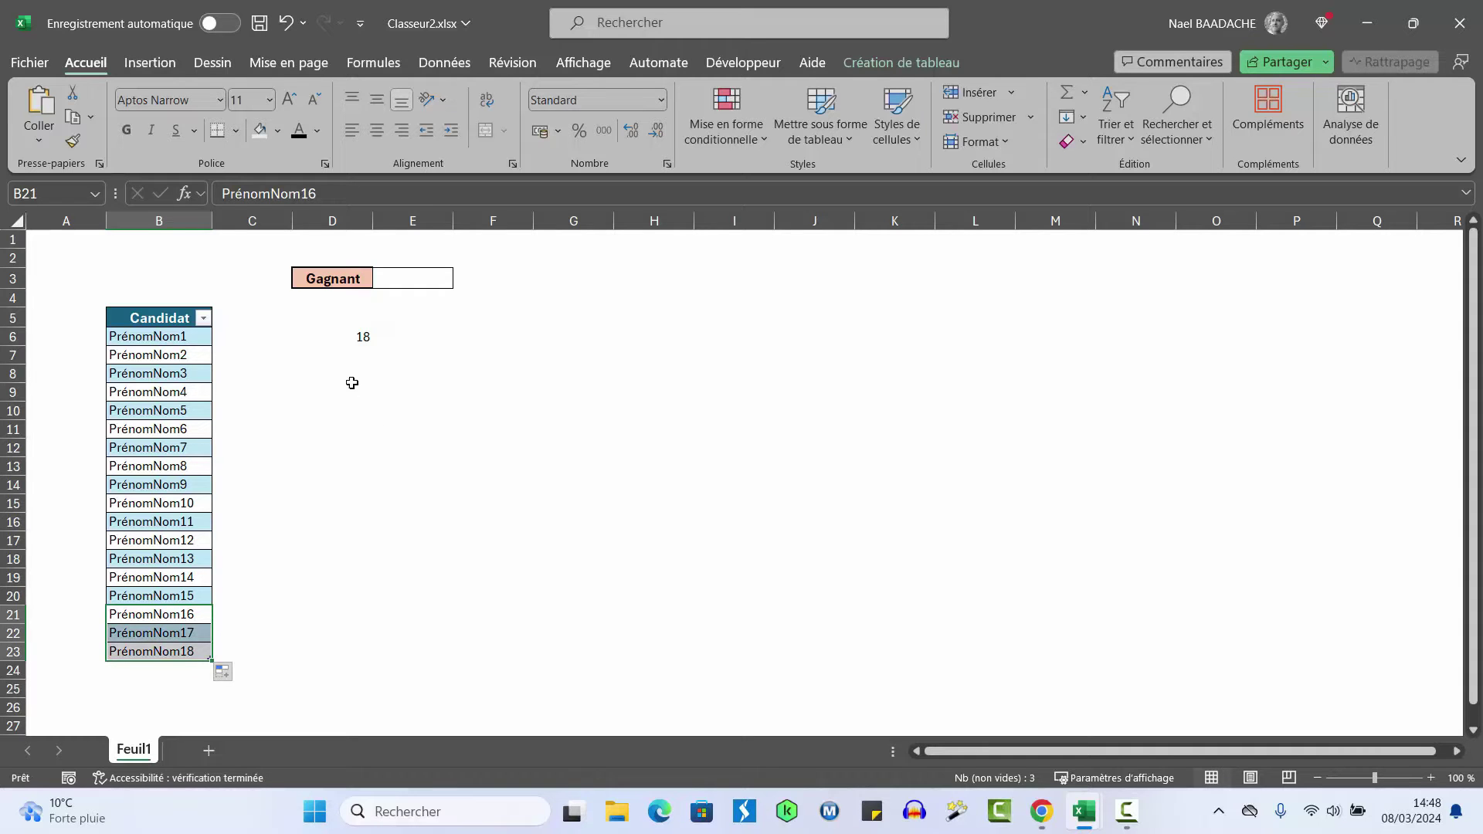
pyautogui.click(335, 333)
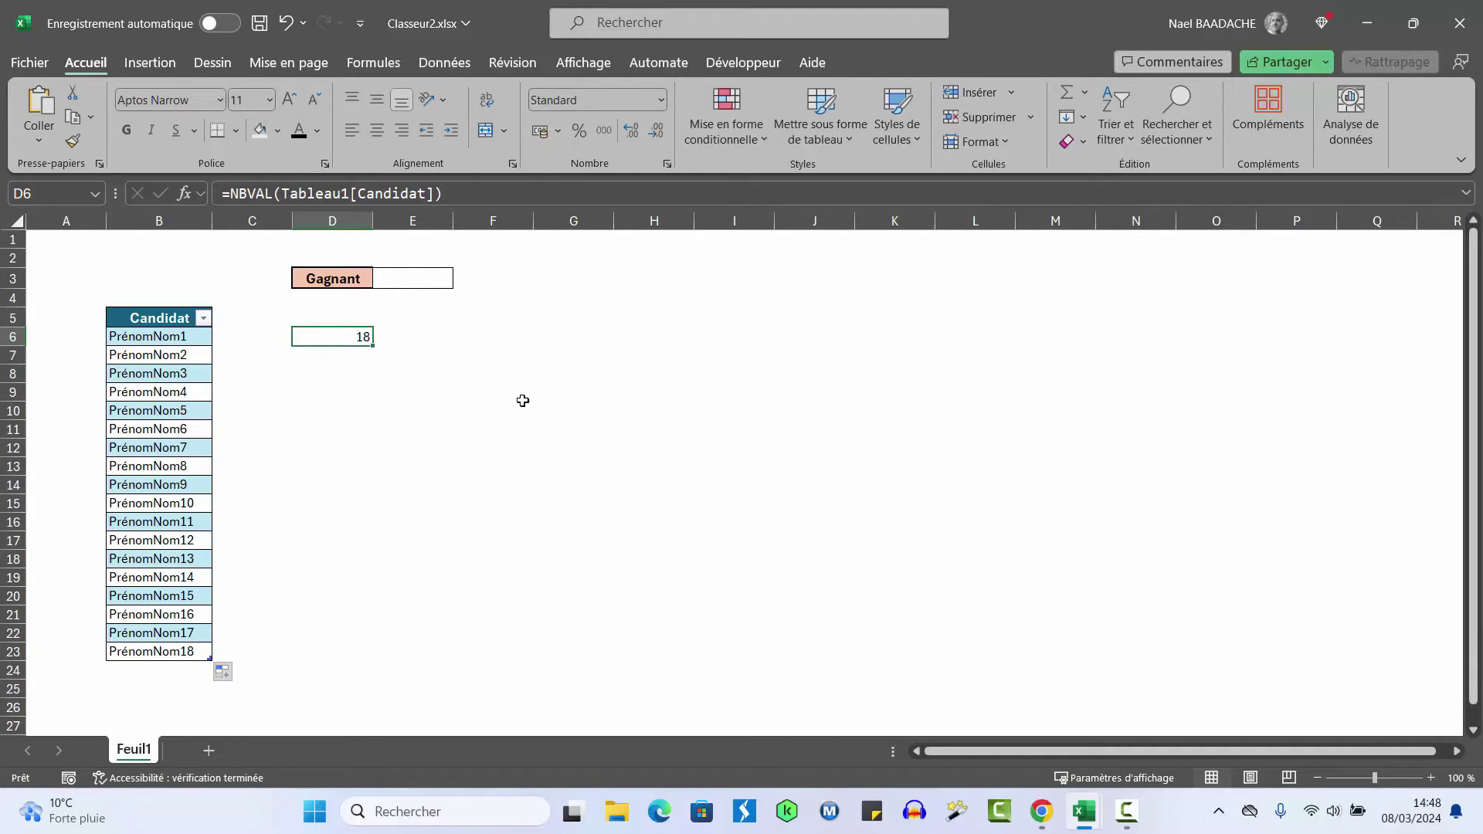
# Enter =FORMULETEXTE(D6) in F6 to show the count formula as text
pyautogui.click(483, 340)
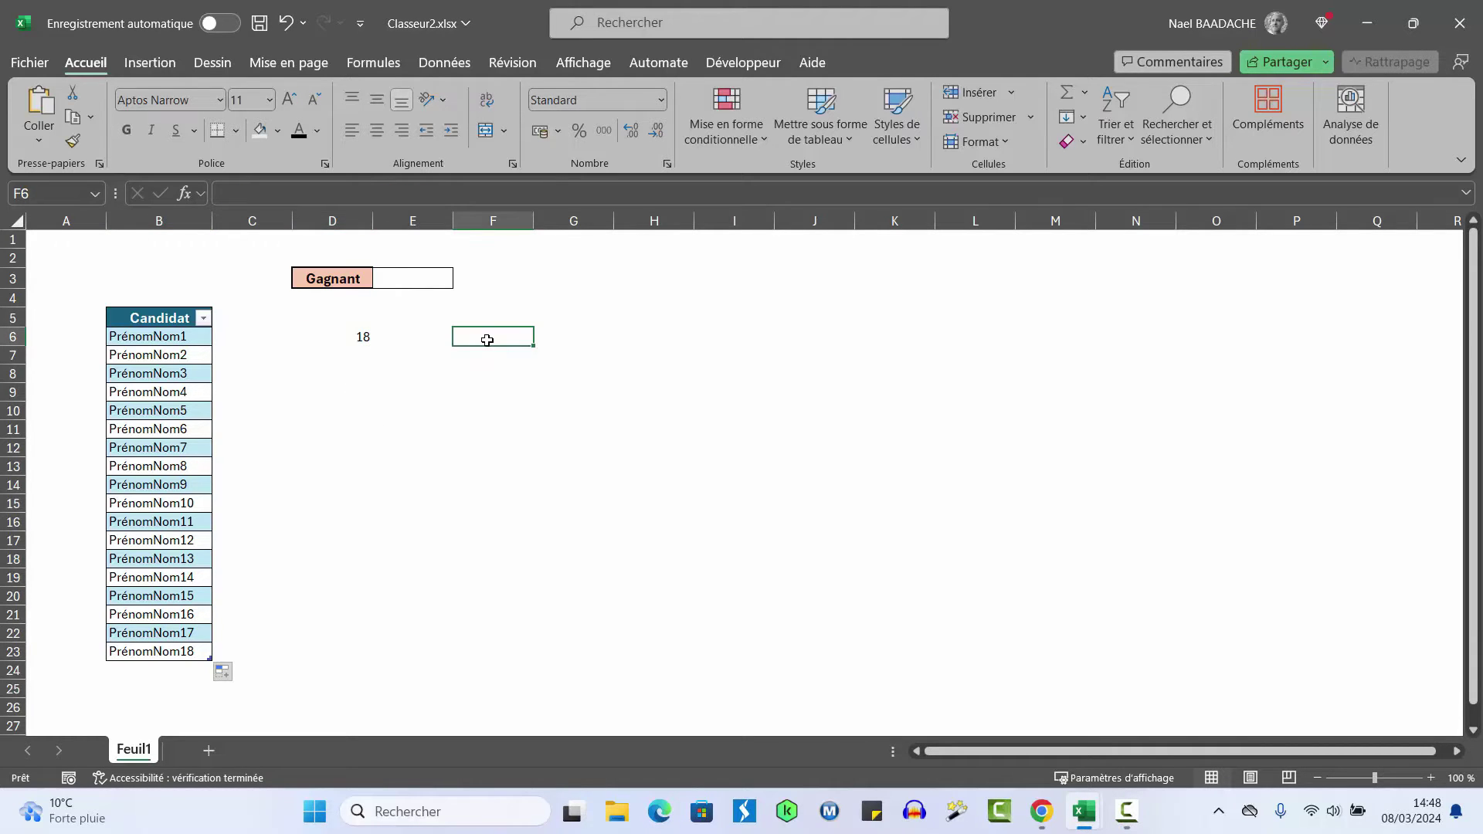
pyautogui.write('=formu')
pyautogui.doubleClick(511, 357)
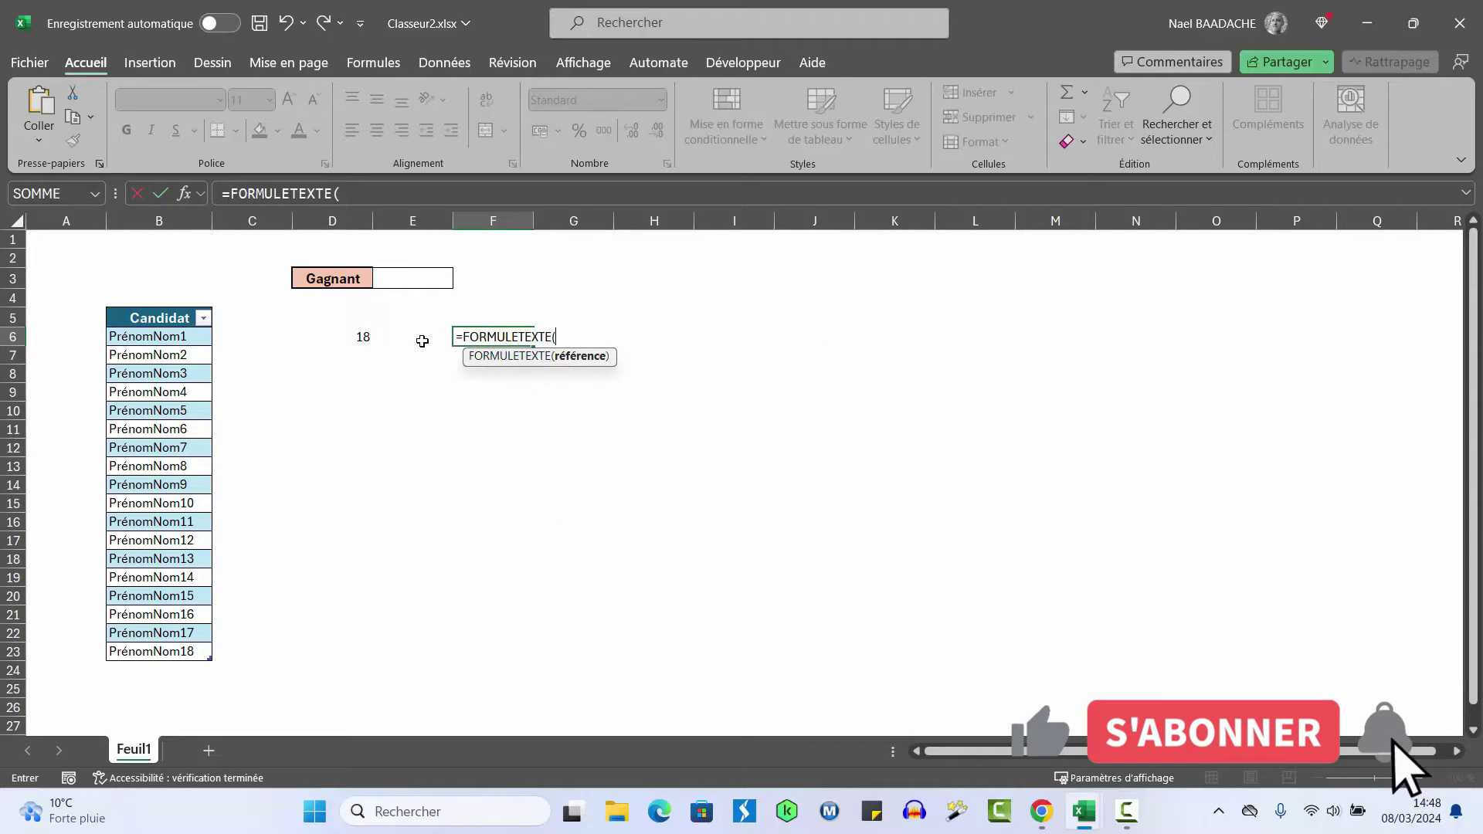
pyautogui.click(345, 338)
pyautogui.press('Return')
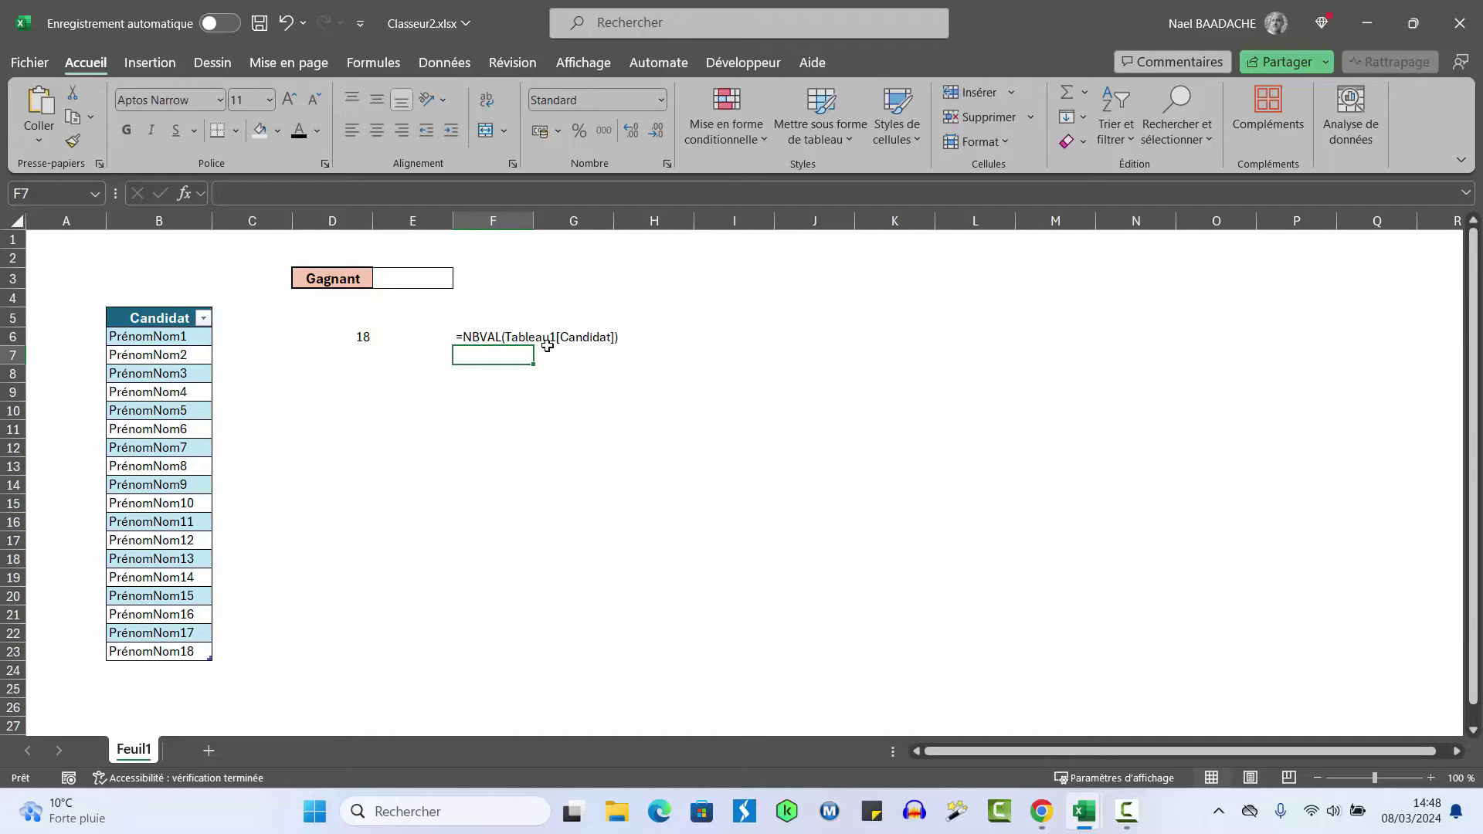
pyautogui.click(350, 361)
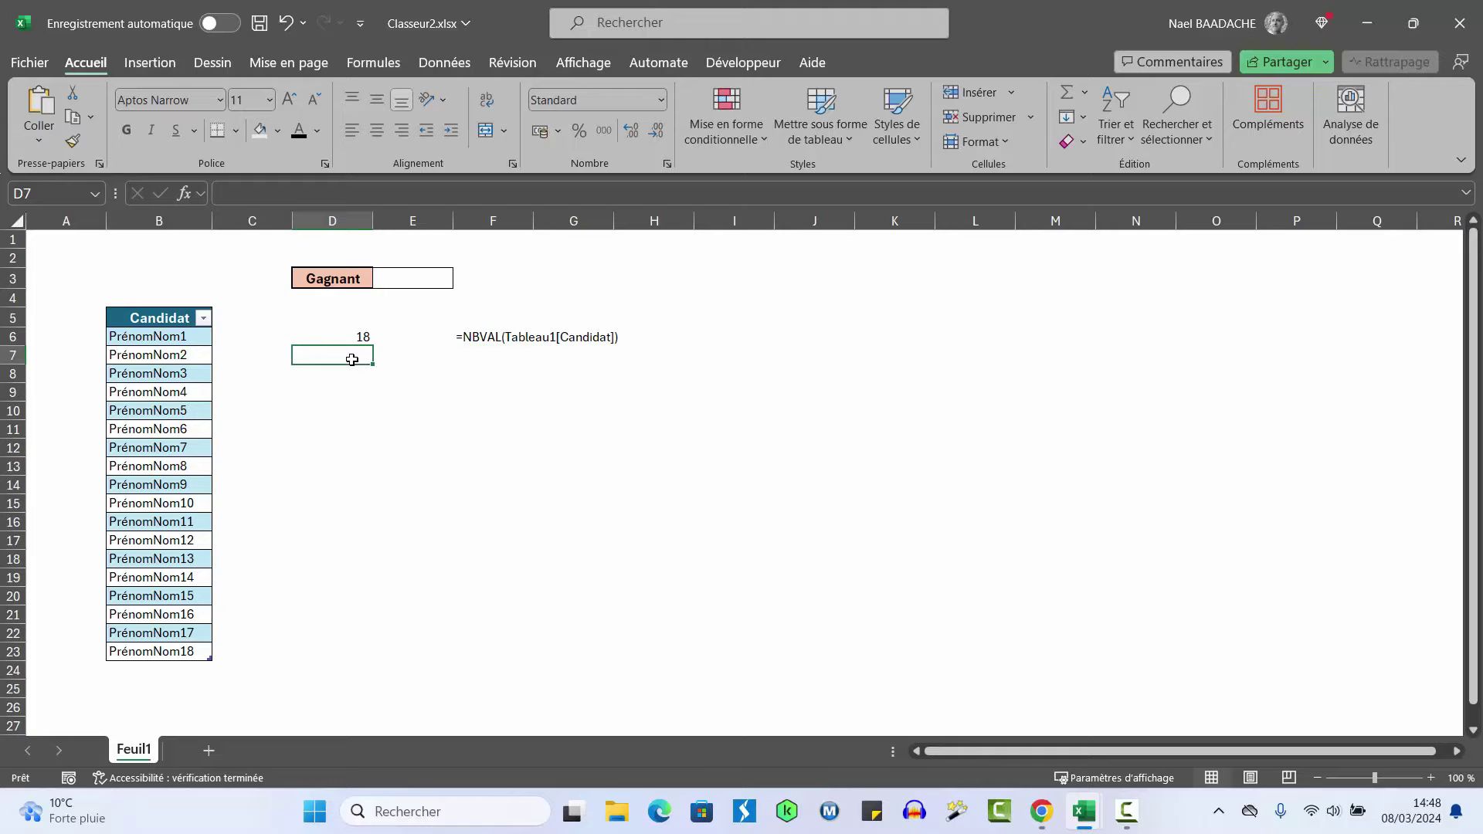
pyautogui.click(356, 337)
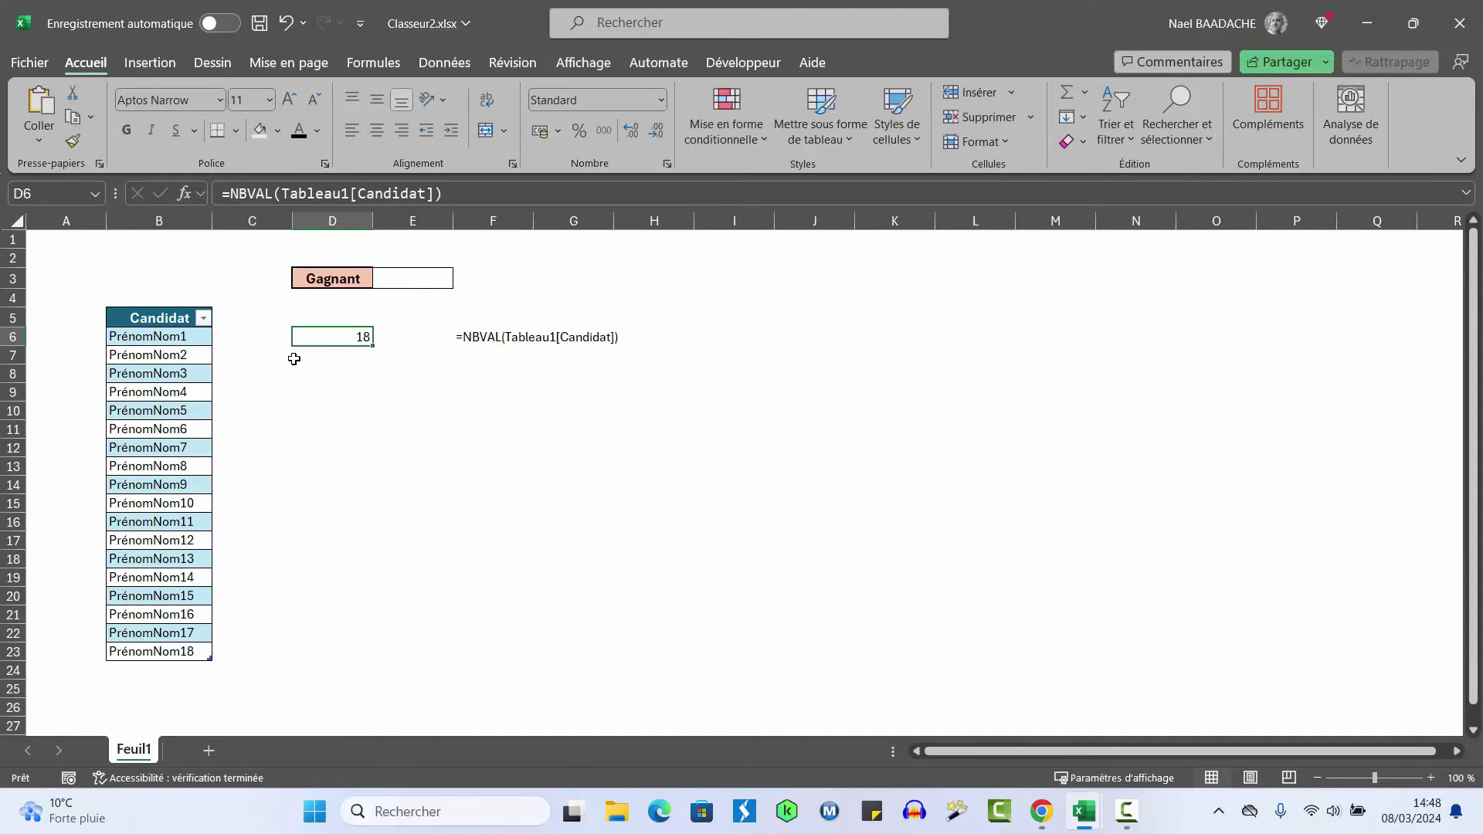
pyautogui.click(338, 360)
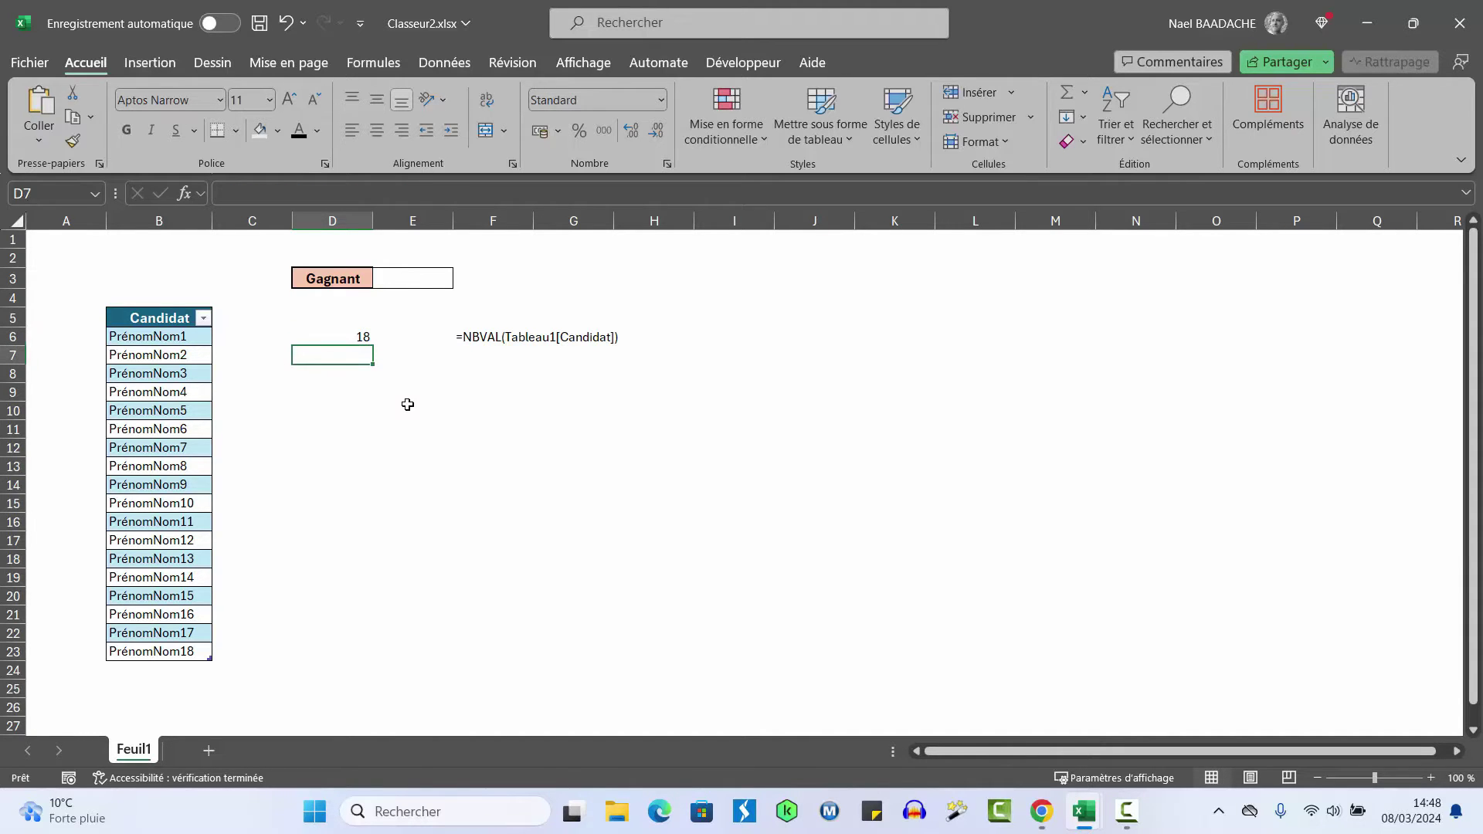
# Enter =ALEA.ENTRE.BORNES(1;D6) in D7 to draw a random candidate number
pyautogui.write('=ale')
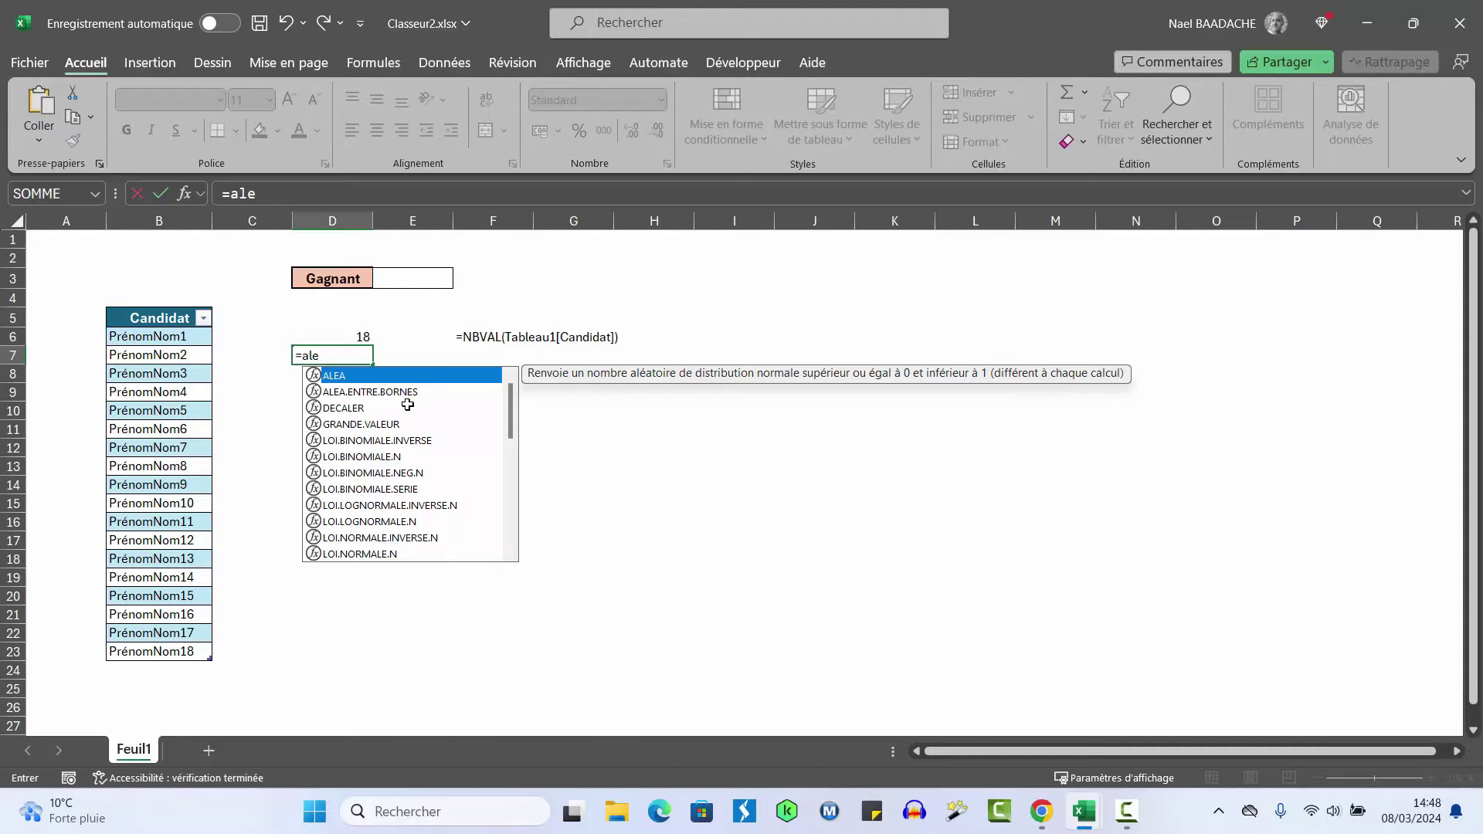
pyautogui.doubleClick(408, 392)
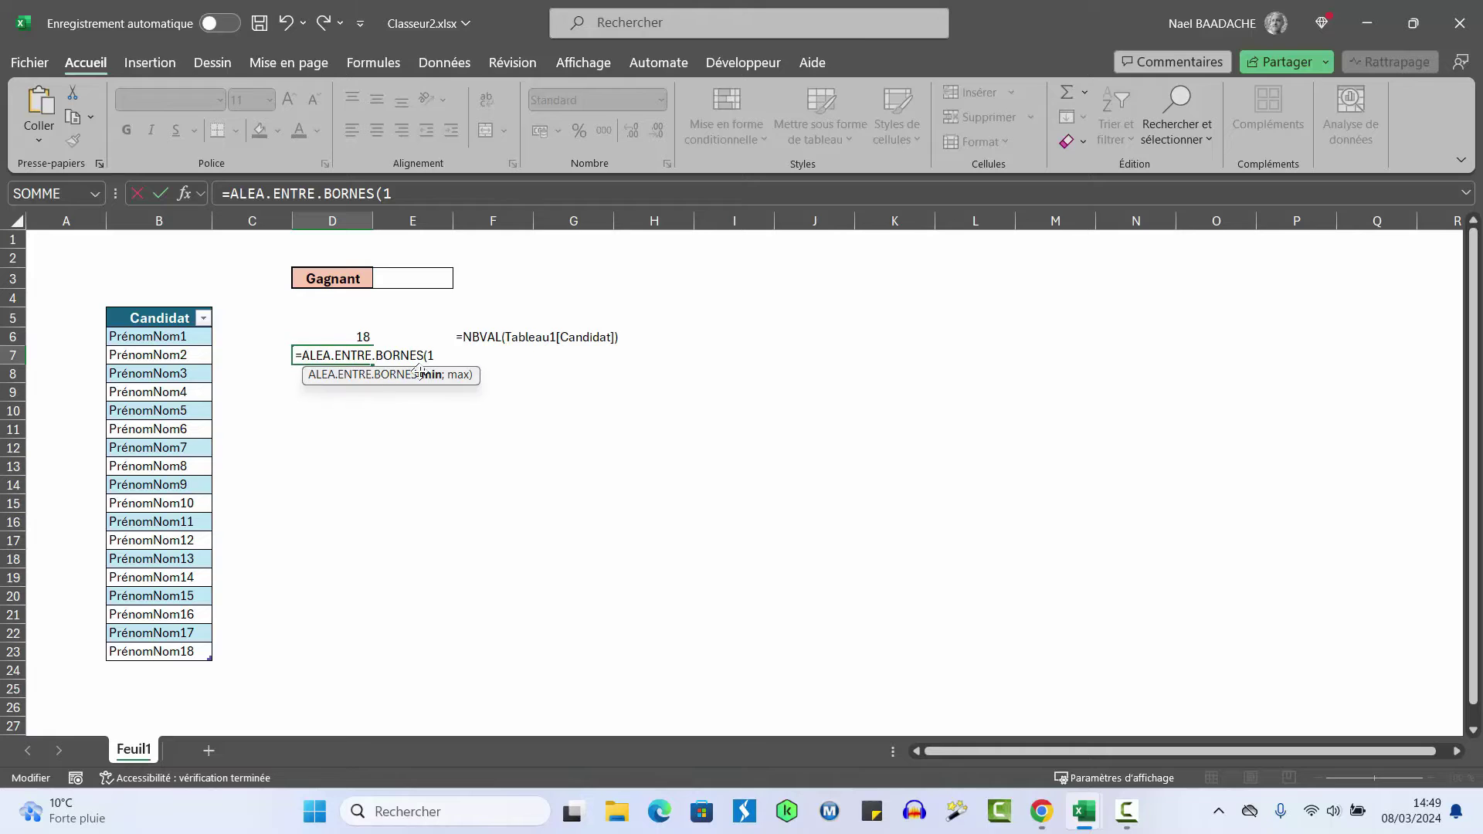
pyautogui.write(';')
pyautogui.click(349, 338)
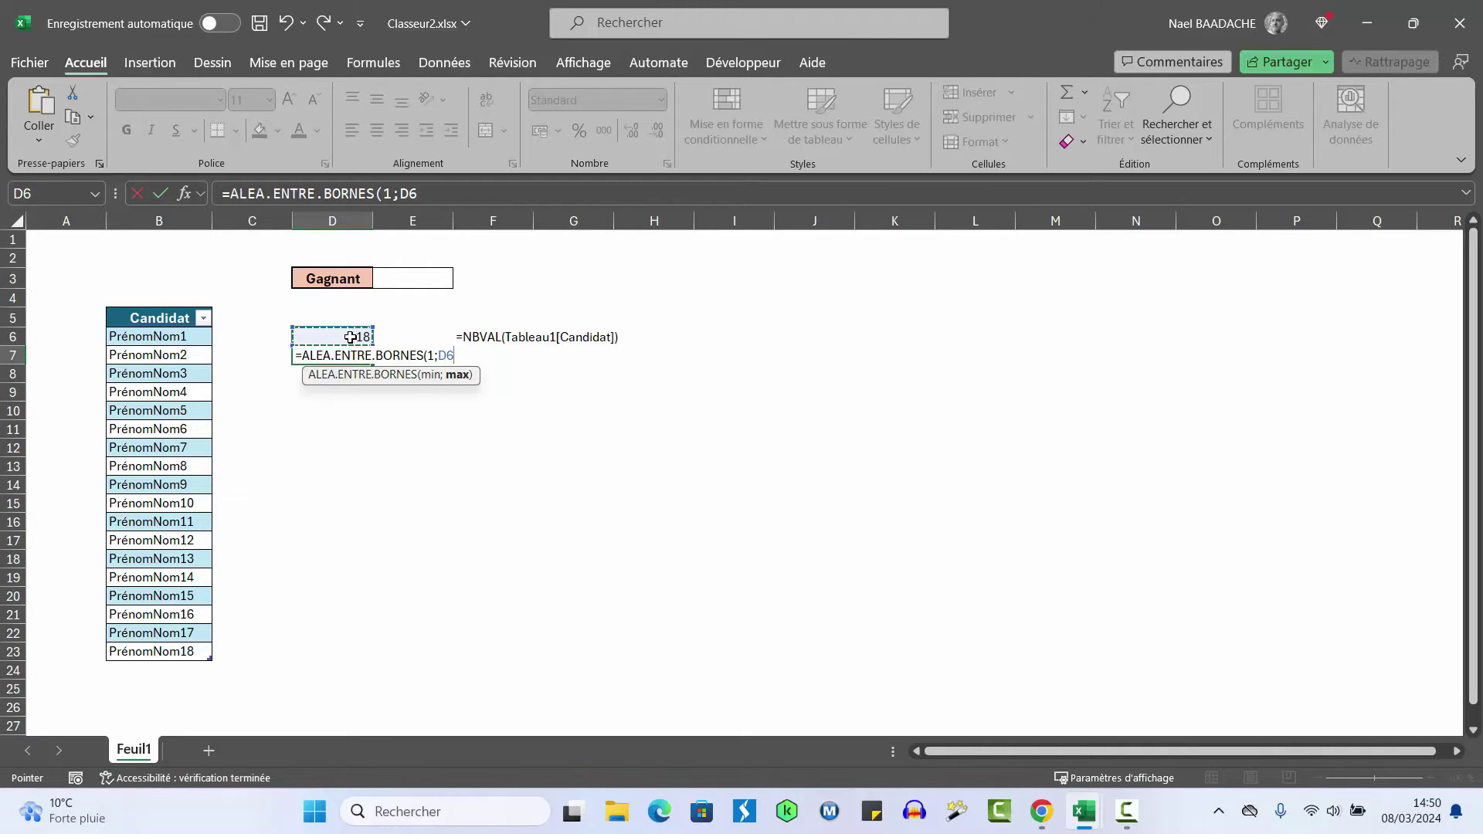
pyautogui.write(')')
pyautogui.press('Return')
pyautogui.click(325, 360)
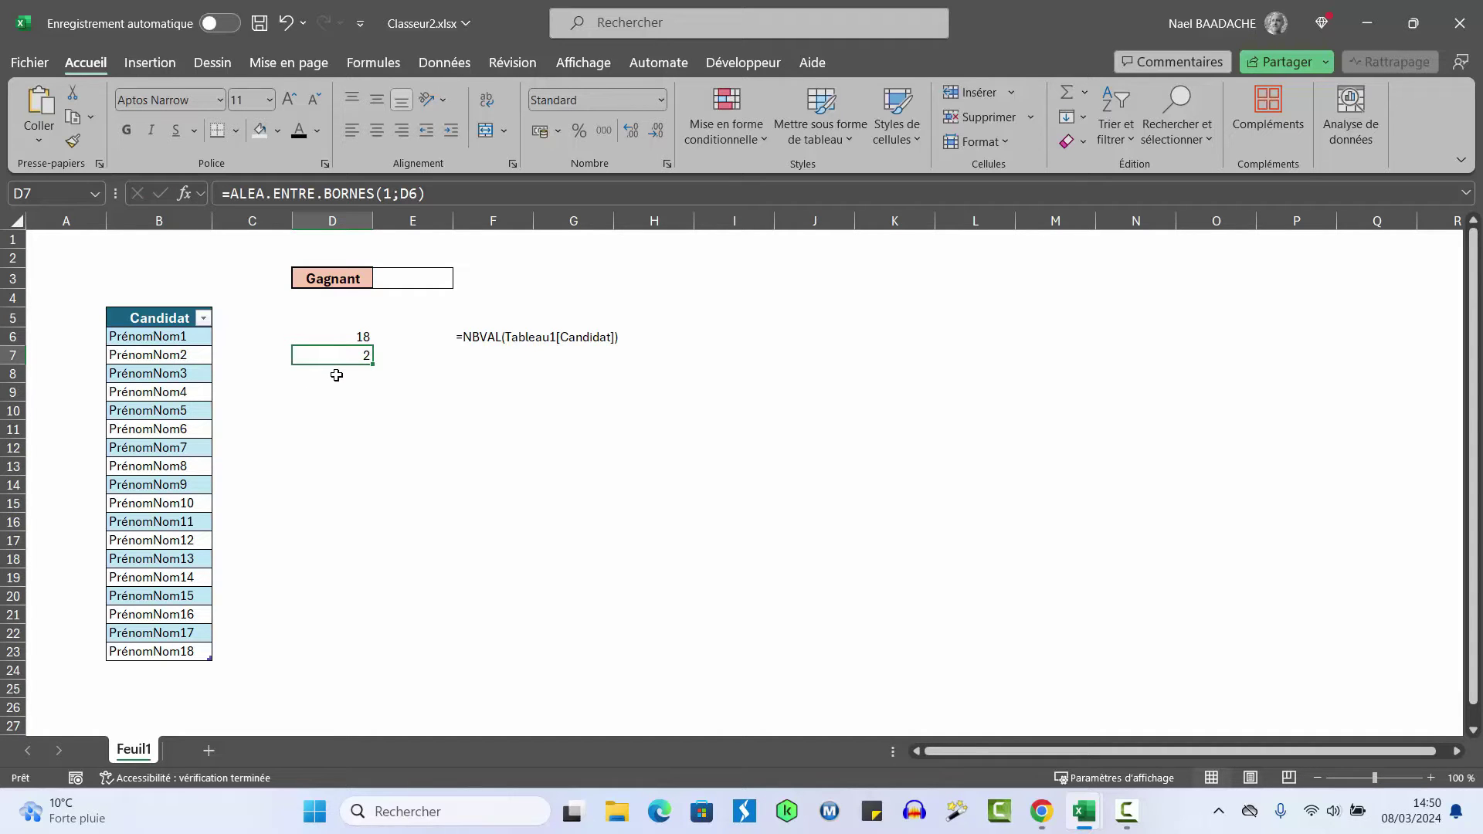
# Recalculate five times with Calculer maintenant and once with F9, ending with D7 at 10
pyautogui.click(374, 63)
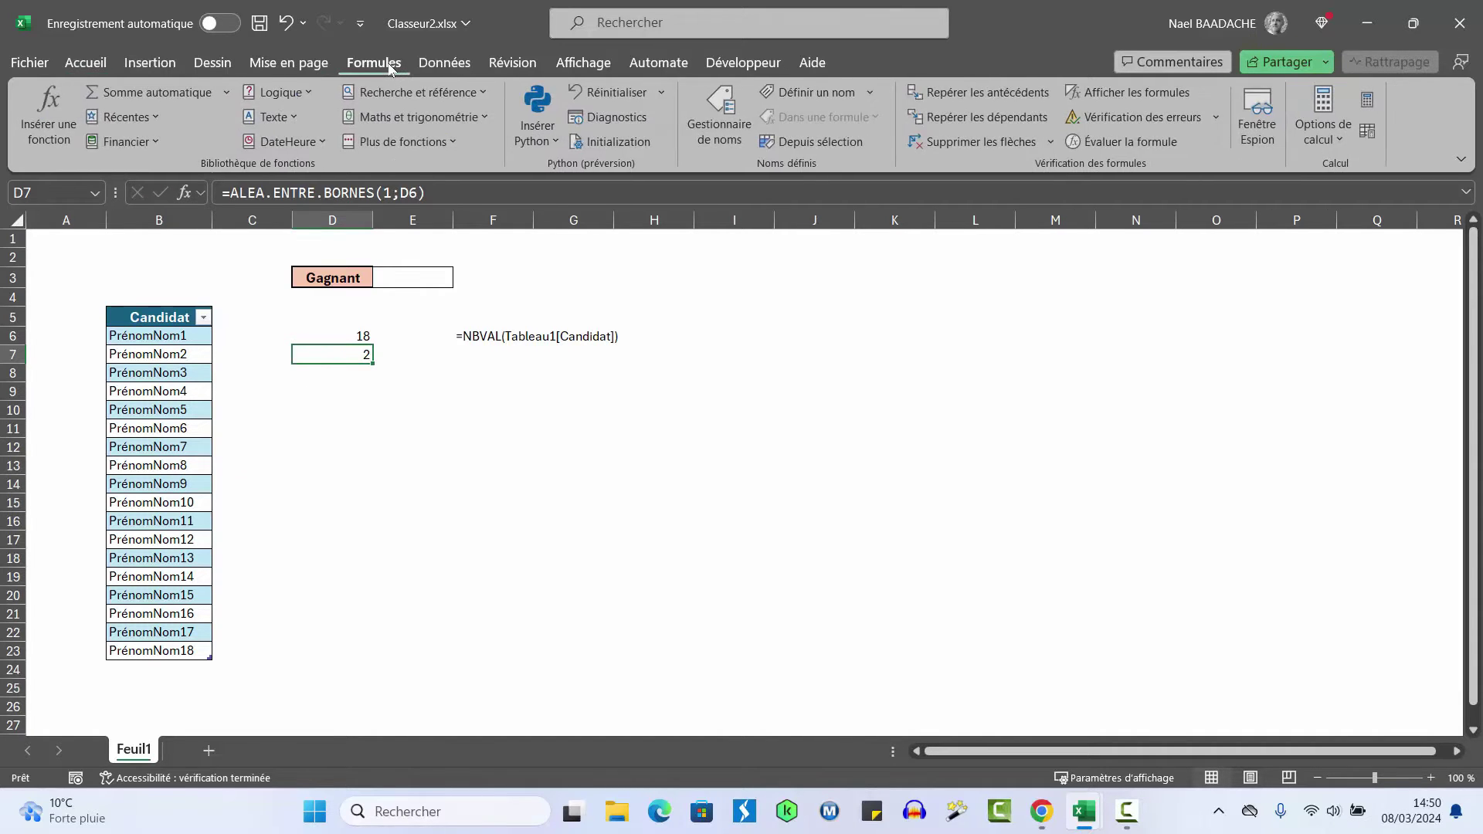
pyautogui.click(1368, 102)
pyautogui.click(1368, 102)
pyautogui.click(1368, 101)
pyautogui.click(1368, 101)
pyautogui.click(1368, 101)
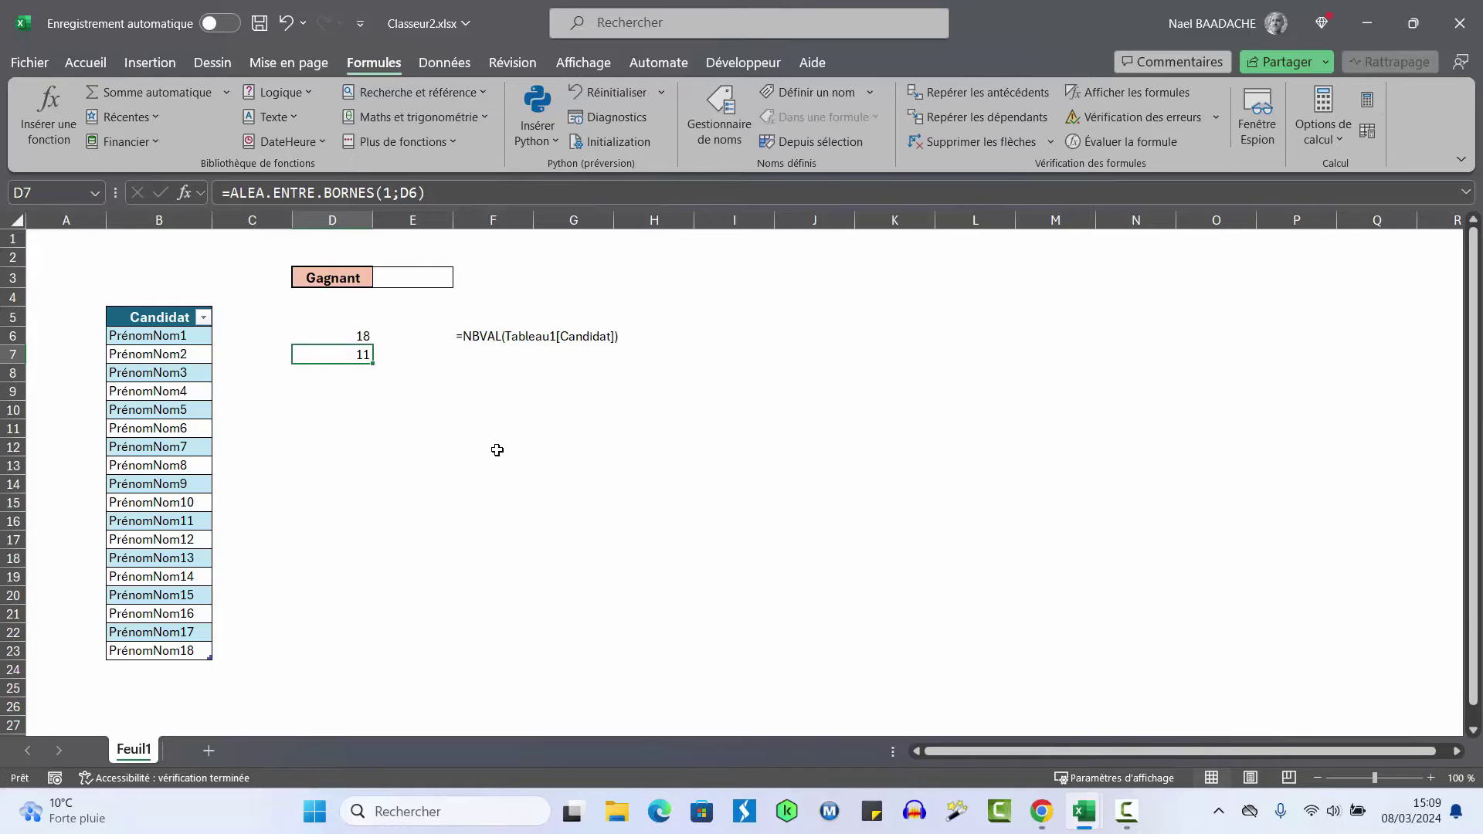
pyautogui.press('F9')
# Enter =FORMULETEXTE(D7) in F7 to show the random-number formula as text
pyautogui.click(468, 361)
pyautogui.write('=')
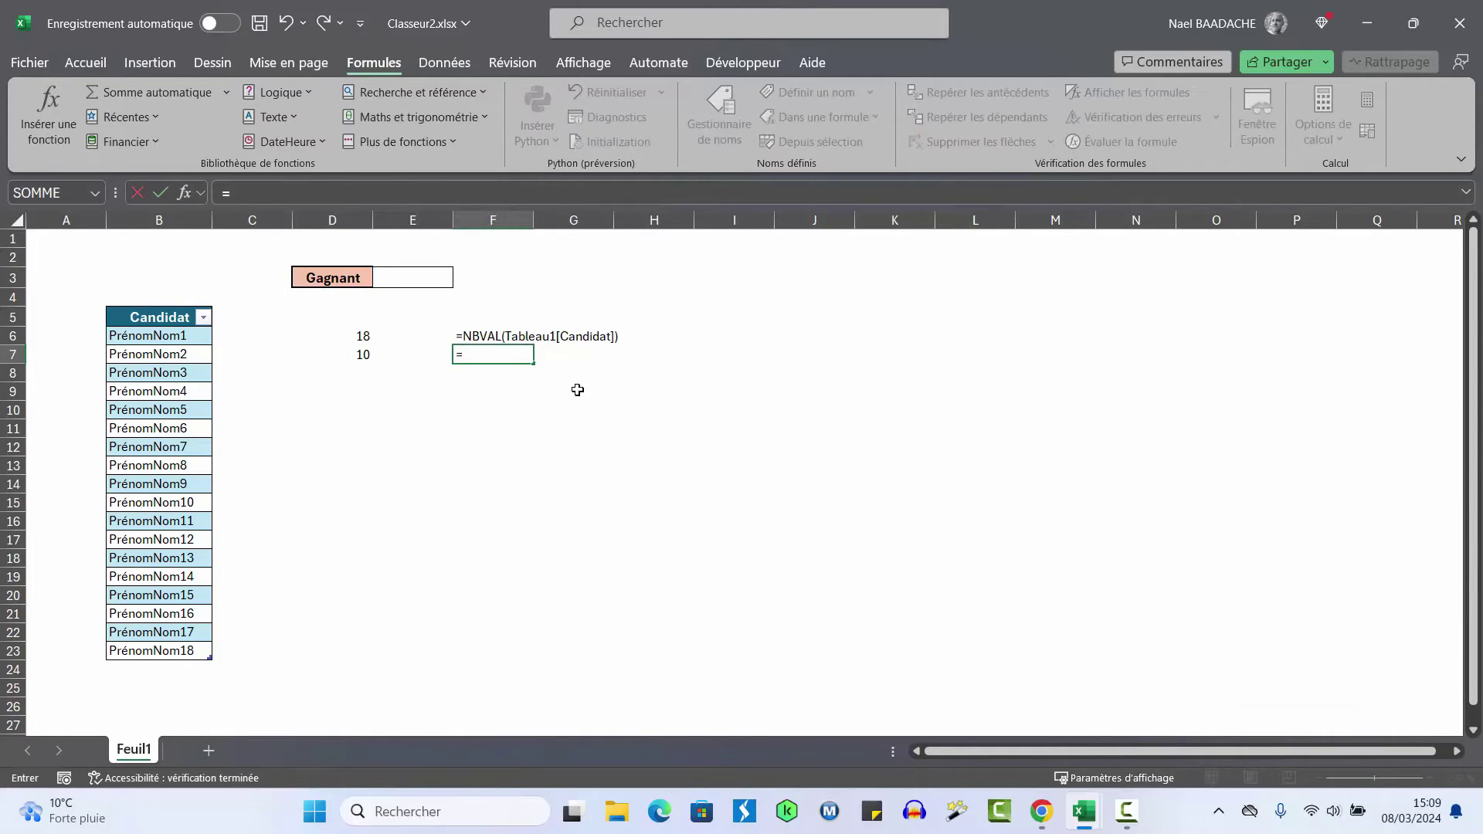
pyautogui.write('formul')
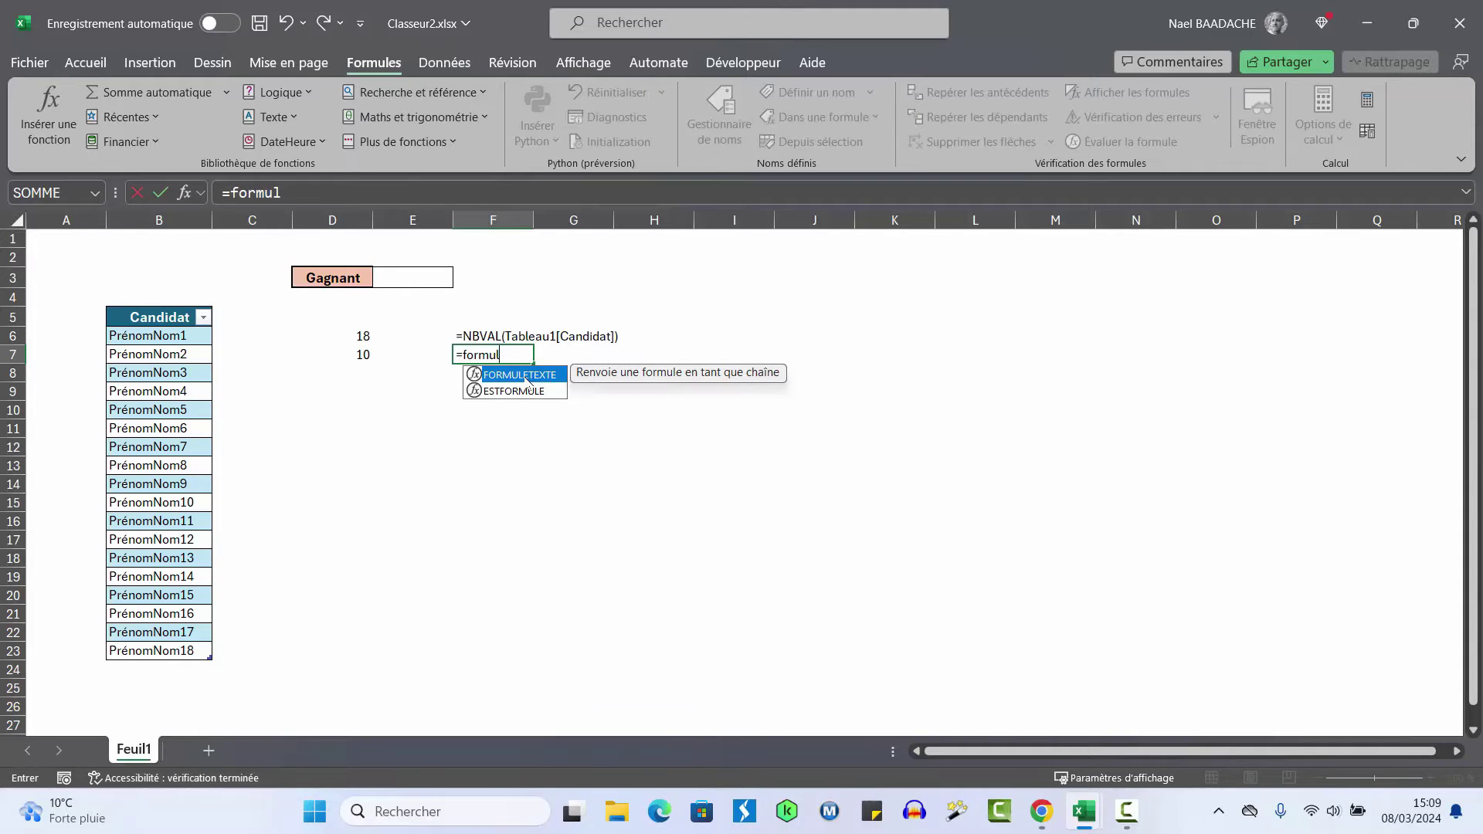
pyautogui.doubleClick(527, 376)
pyautogui.click(367, 357)
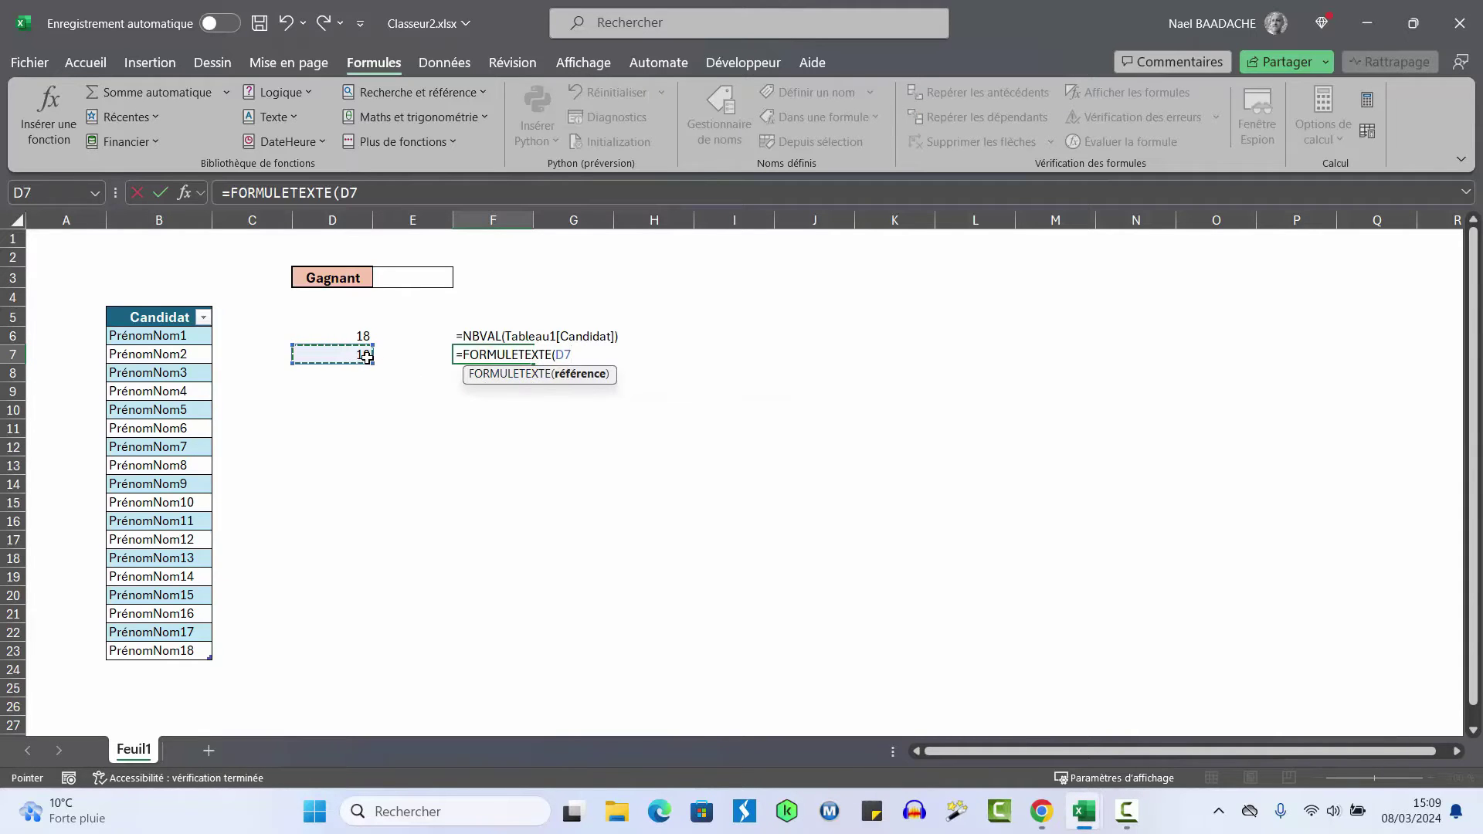
pyautogui.press('Return')
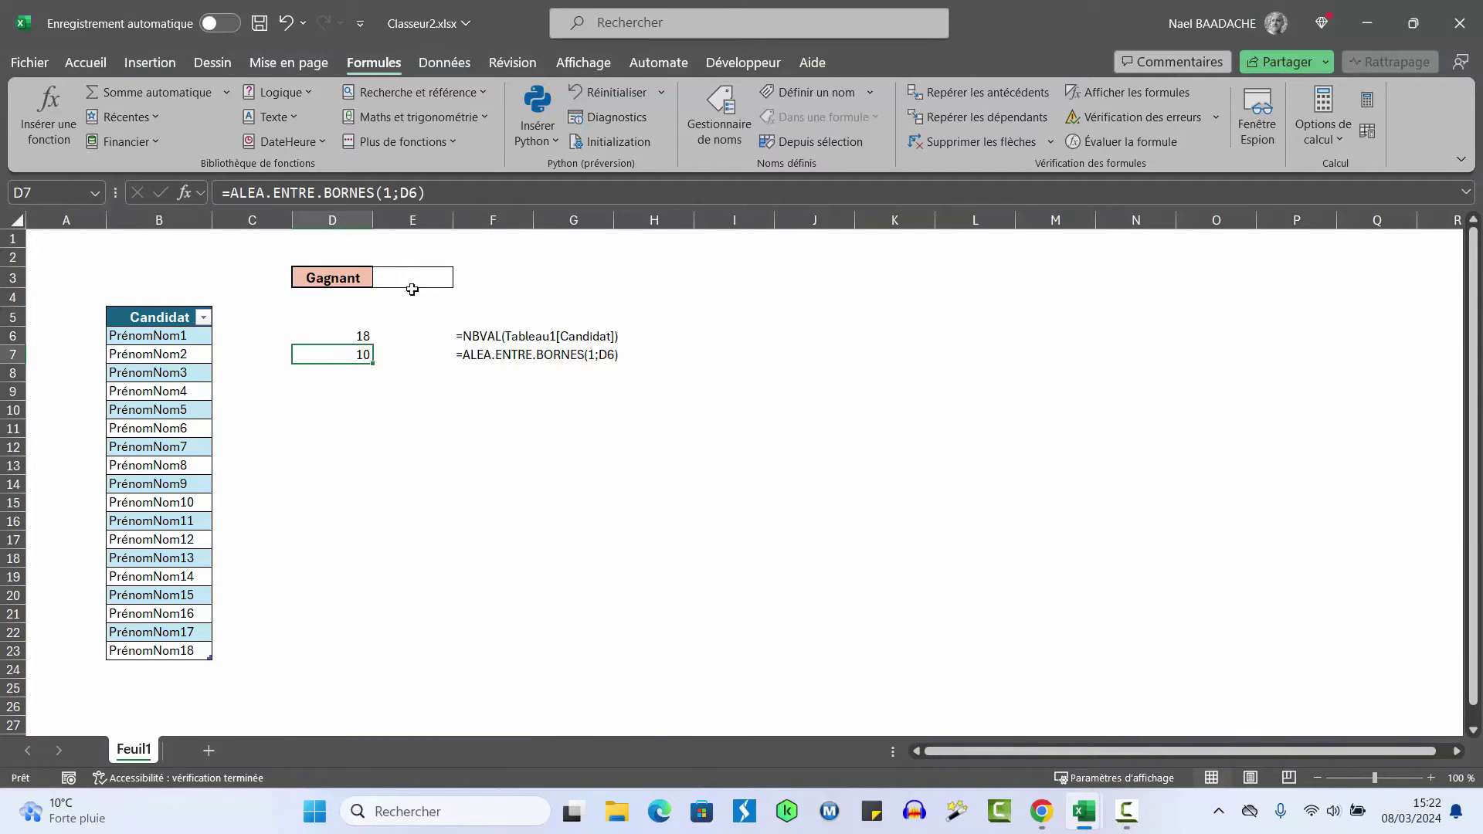
pyautogui.click(389, 279)
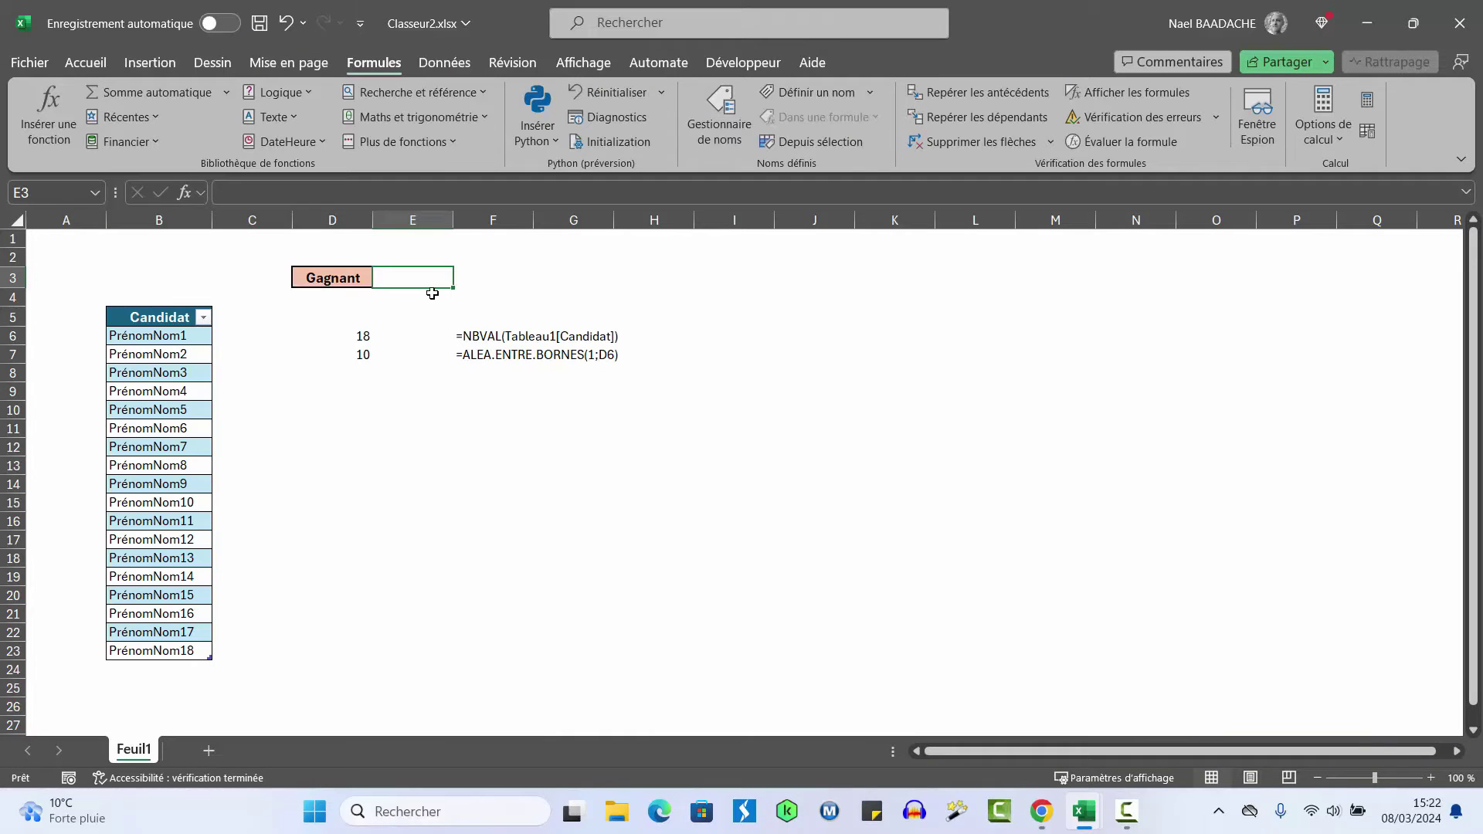
pyautogui.click(349, 356)
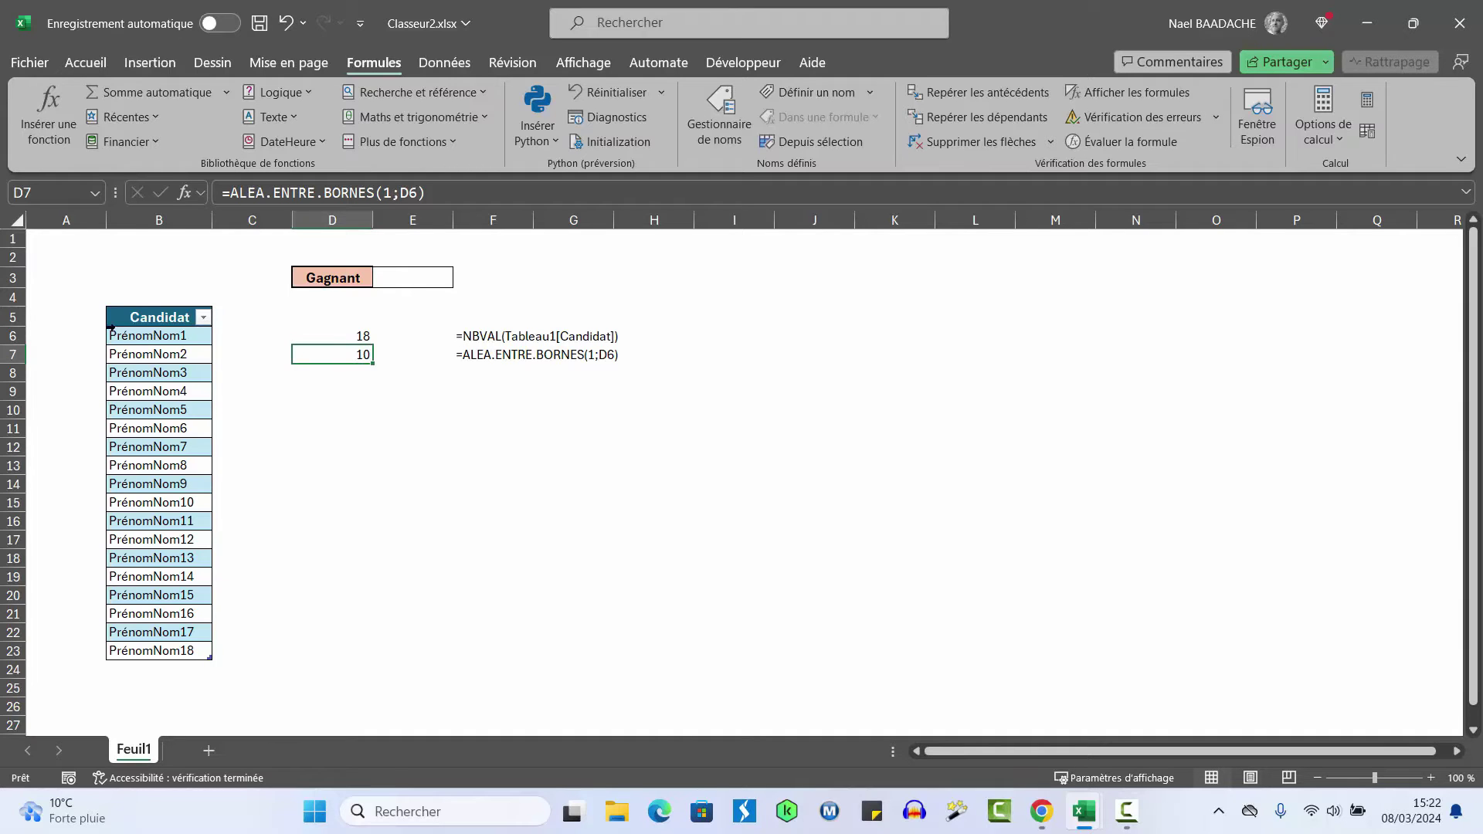
pyautogui.click(154, 339)
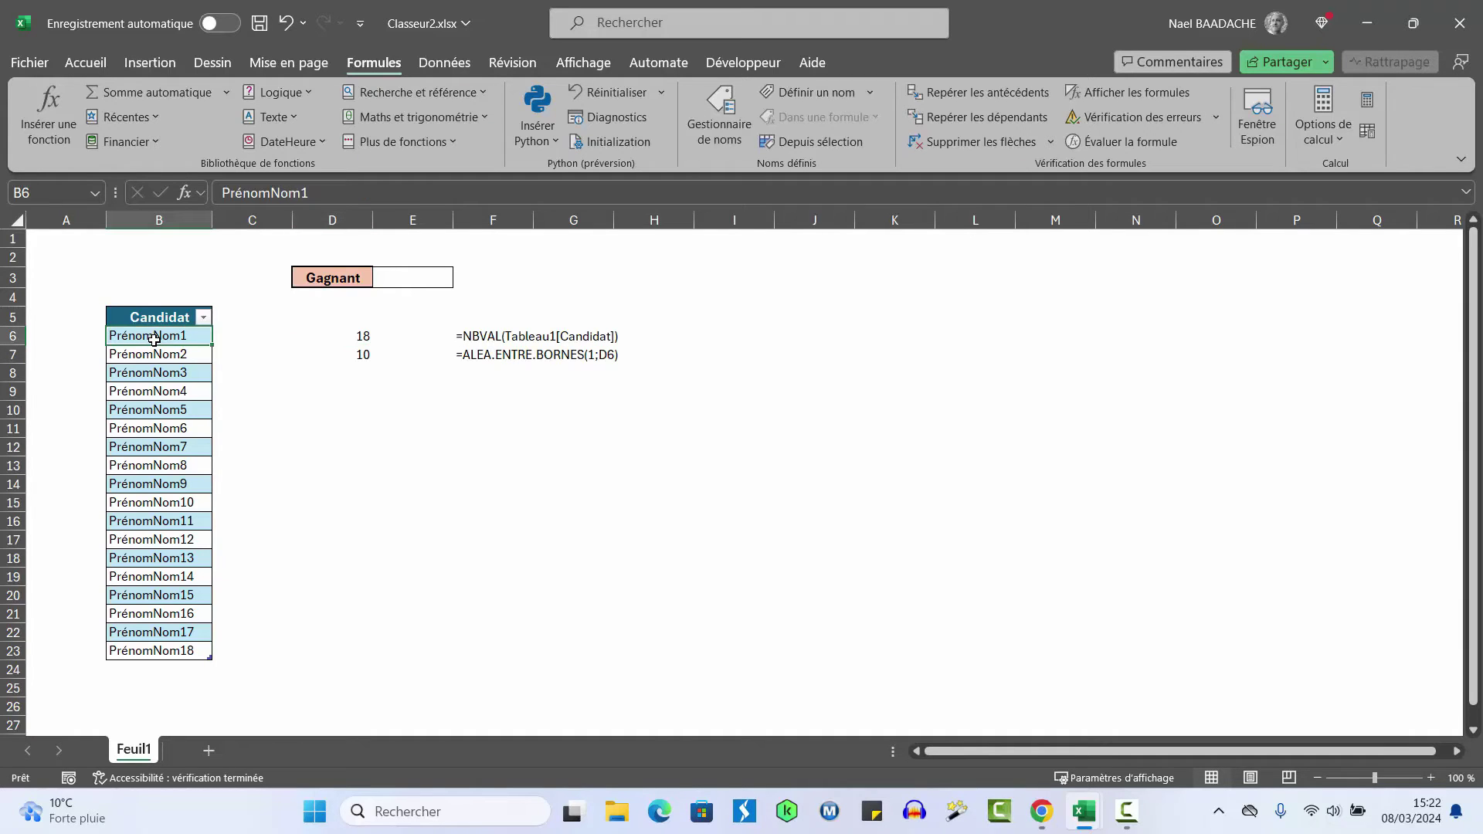
pyautogui.moveTo(153, 339); pyautogui.dragTo(150, 651)
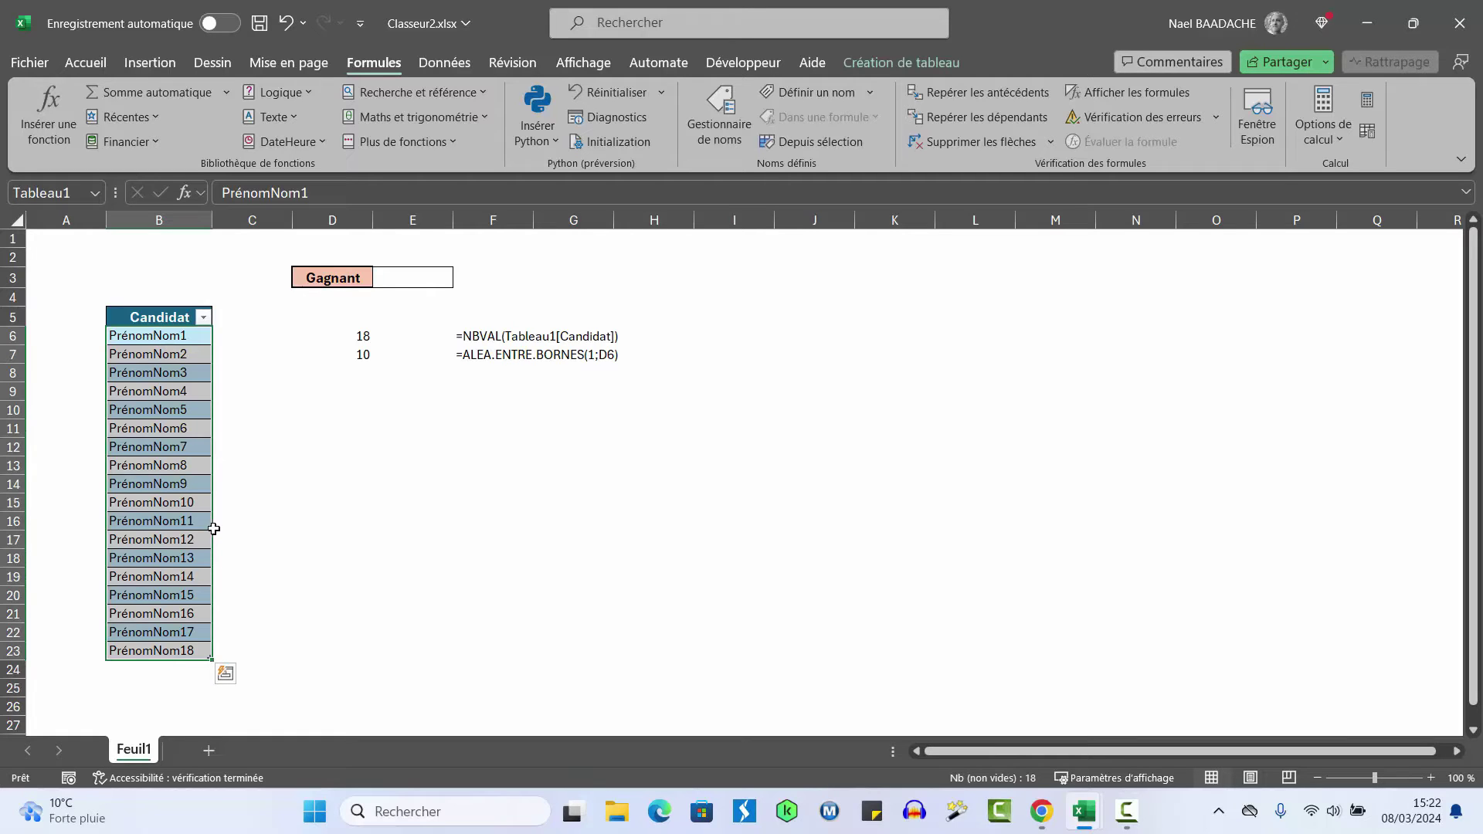
pyautogui.click(418, 277)
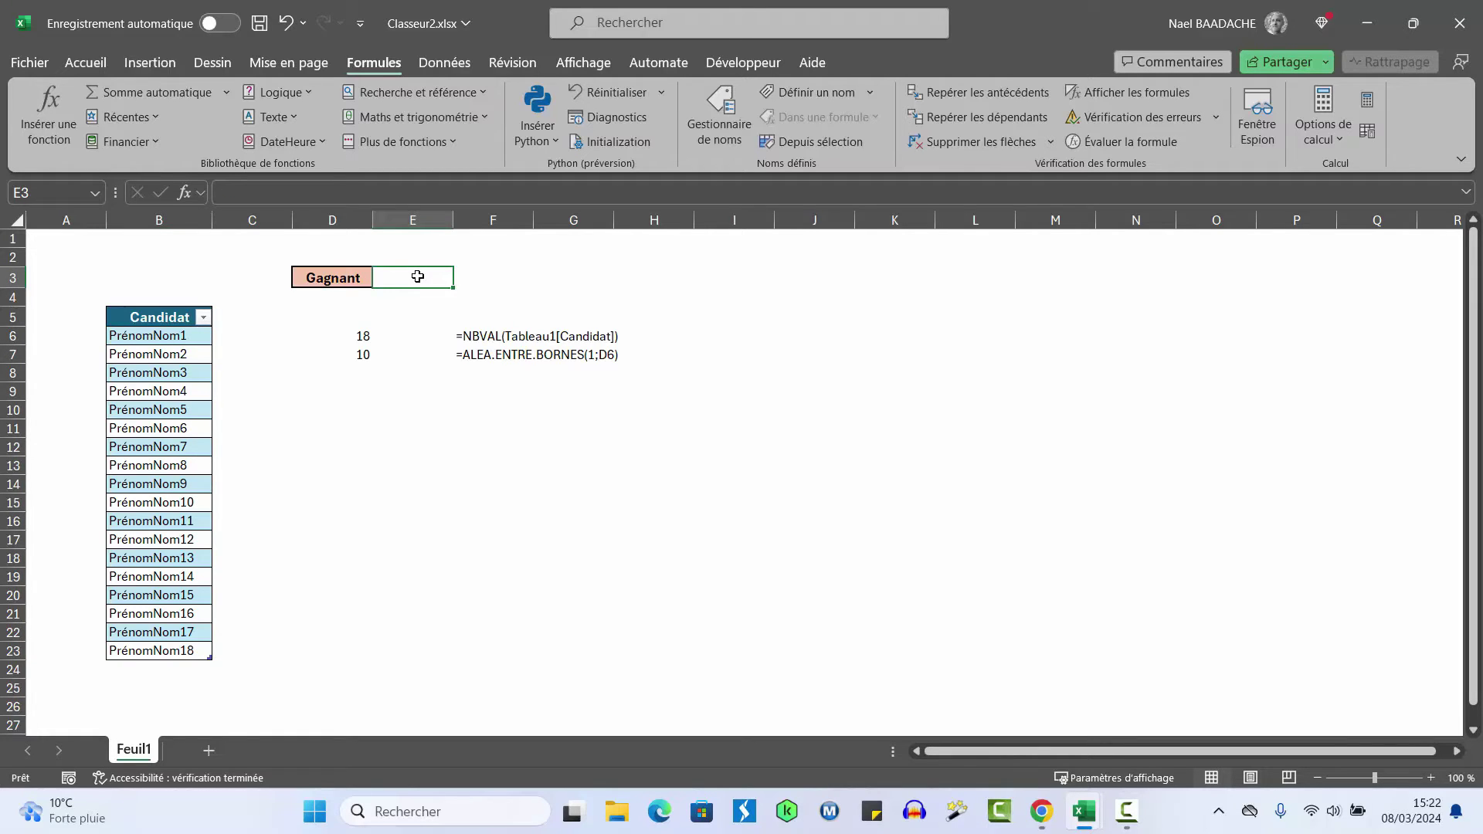
# Enter =INDEX(B:B;D7+5) in E3 to show PrénomNom12, and widen column E to fit
pyautogui.write('=in')
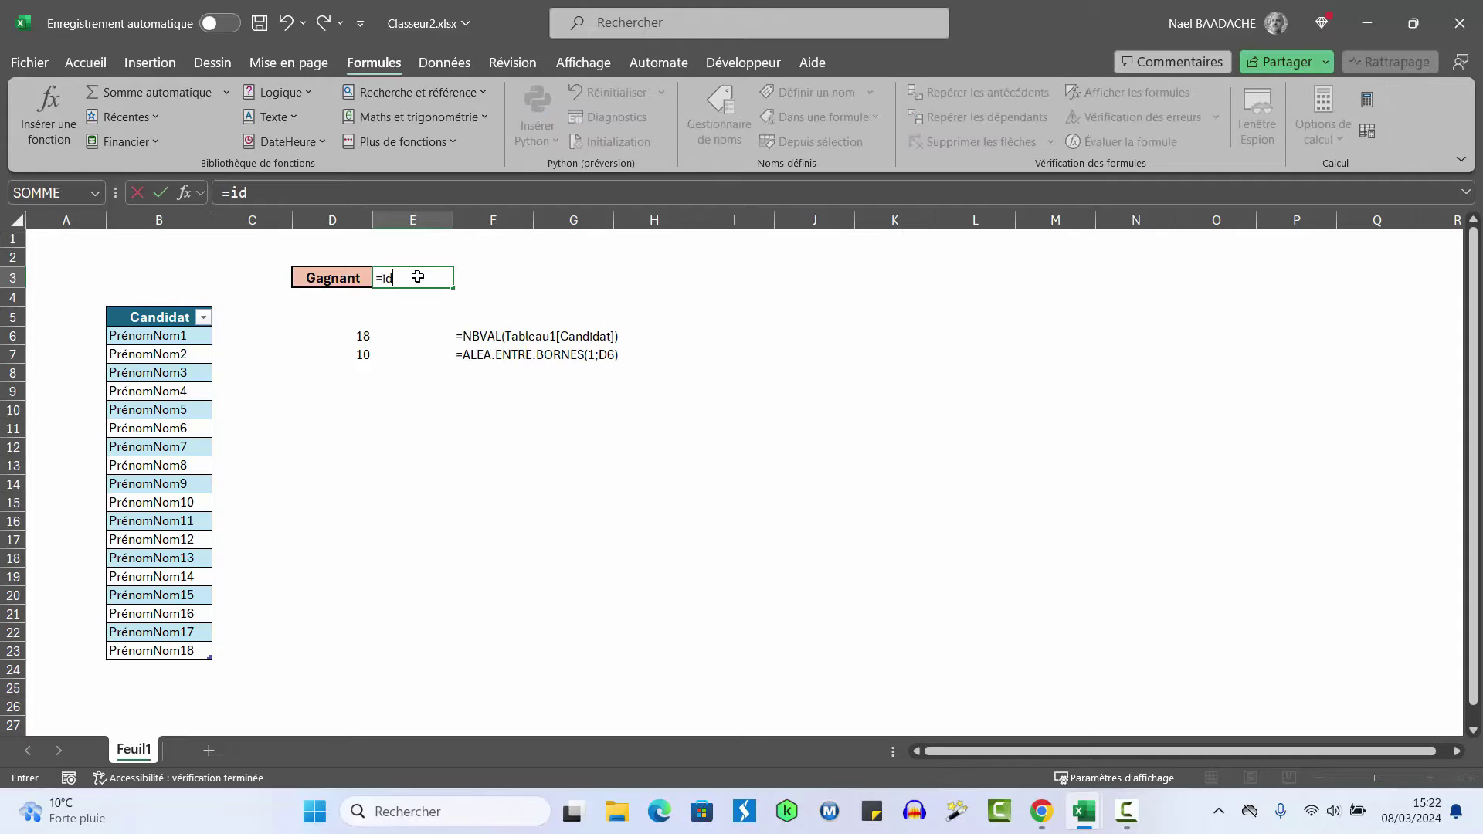
pyautogui.write('dex(')
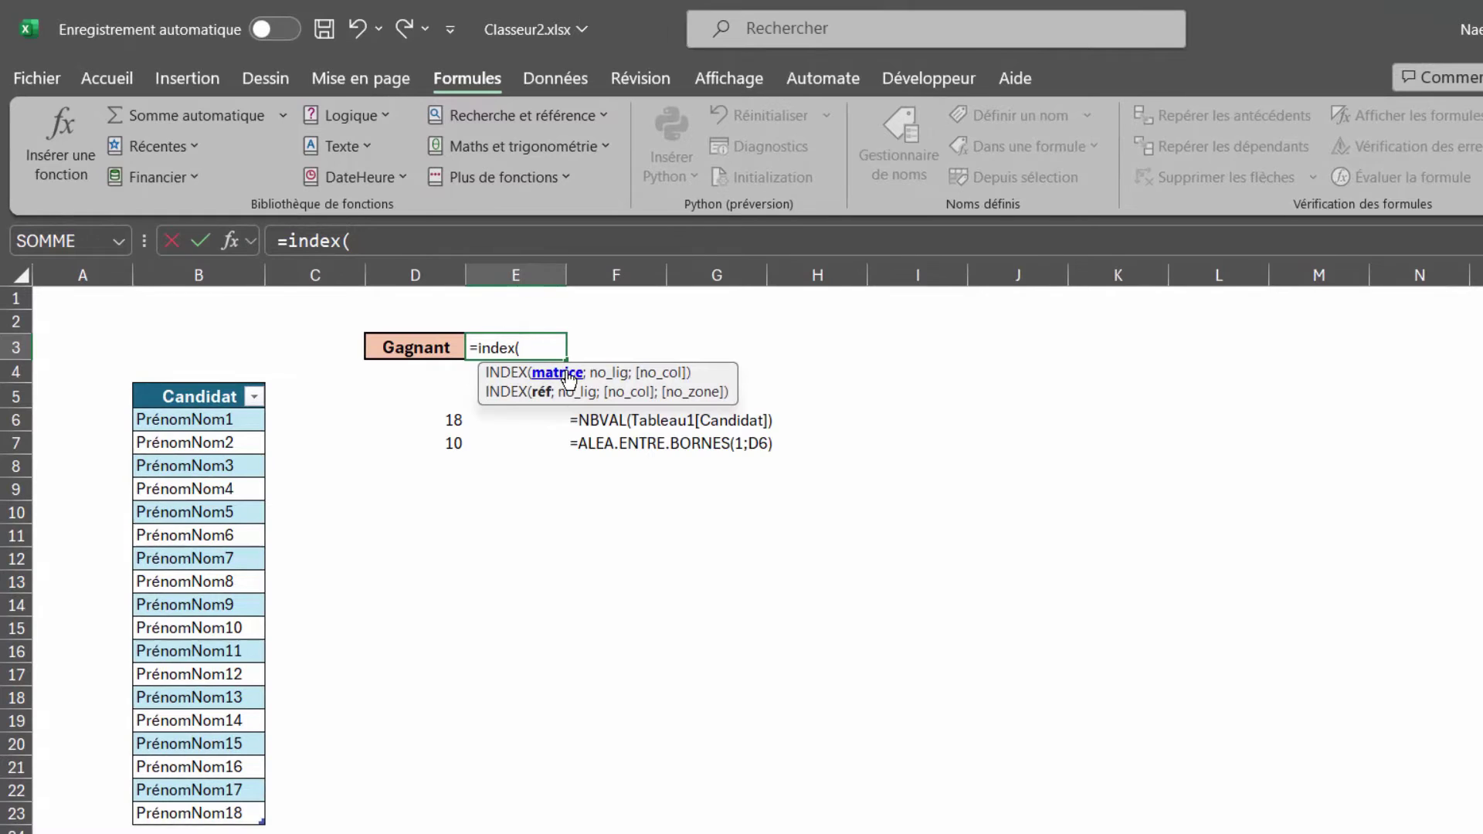
pyautogui.click(202, 271)
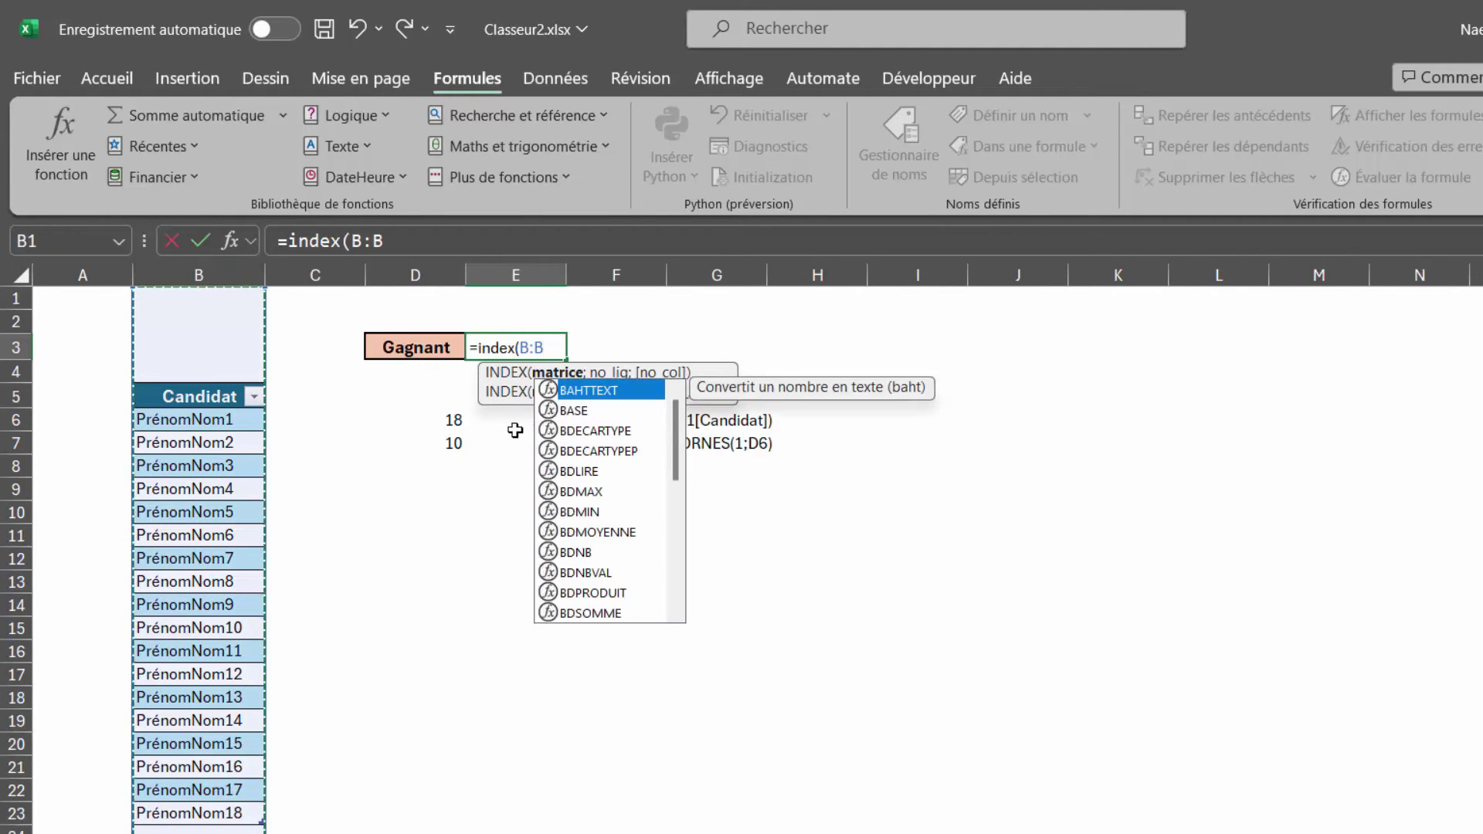
pyautogui.write(';')
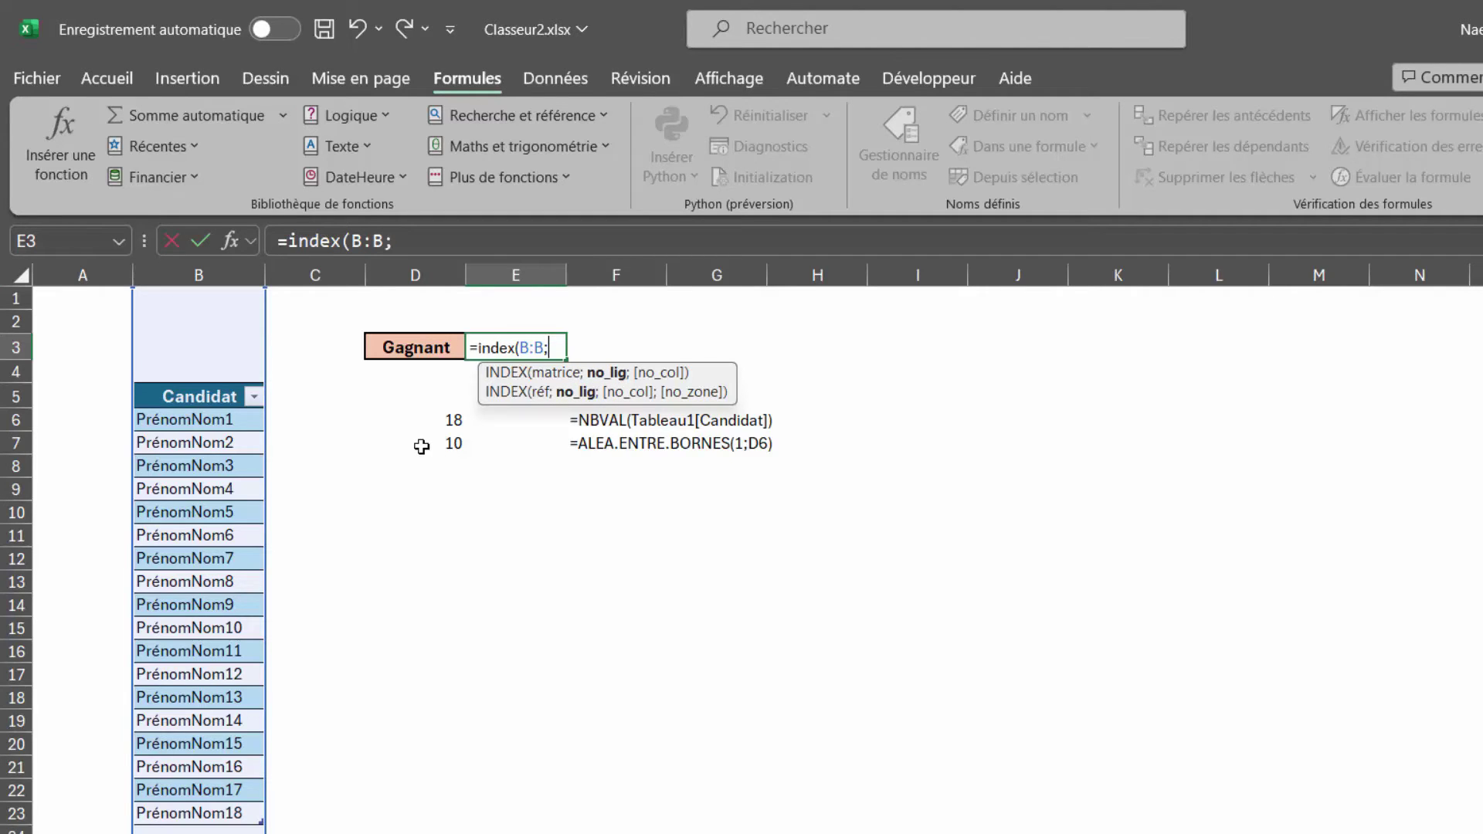
pyautogui.click(422, 447)
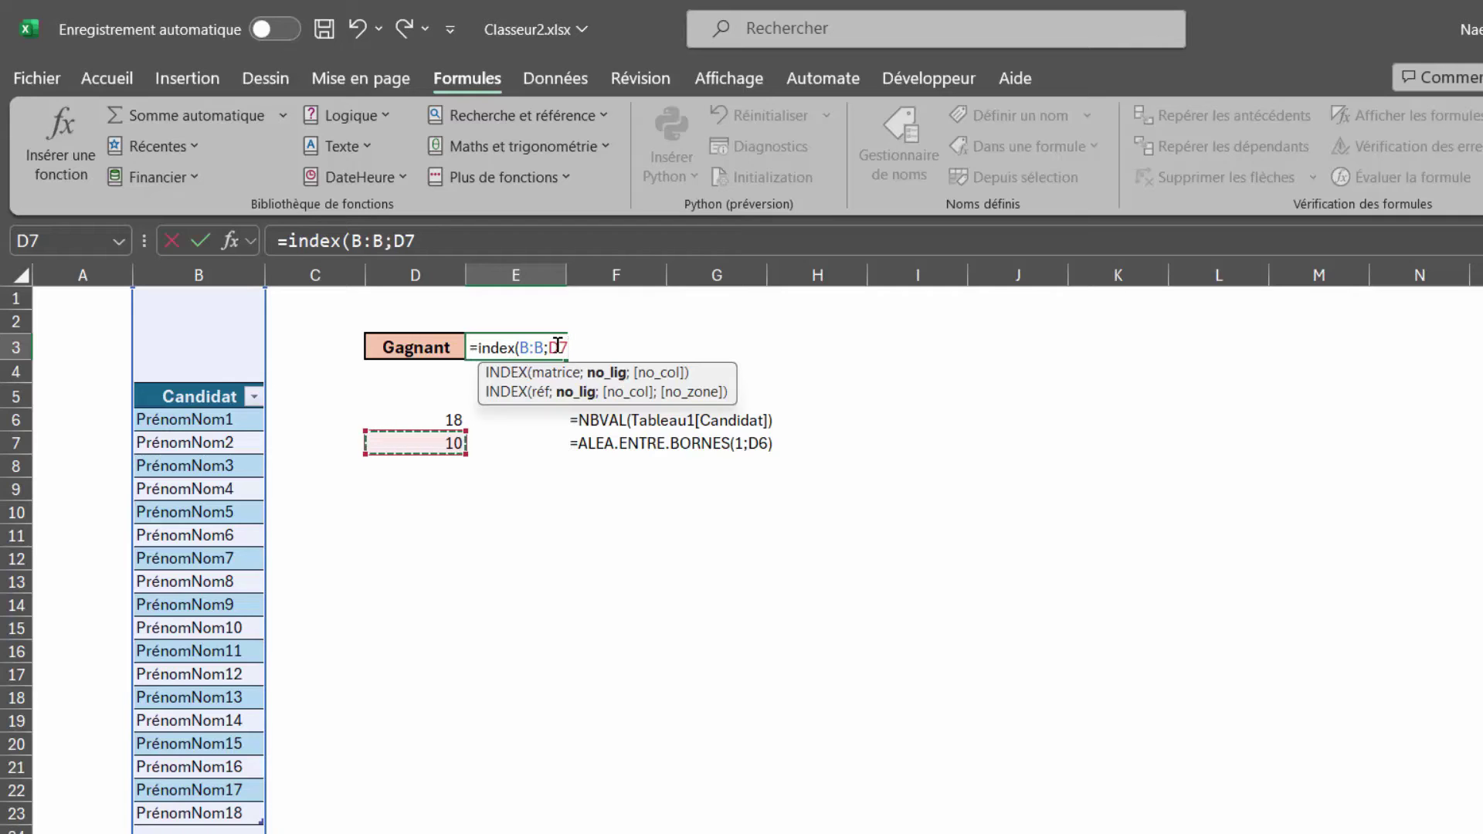
pyautogui.hotkey('alt', 'Tab')
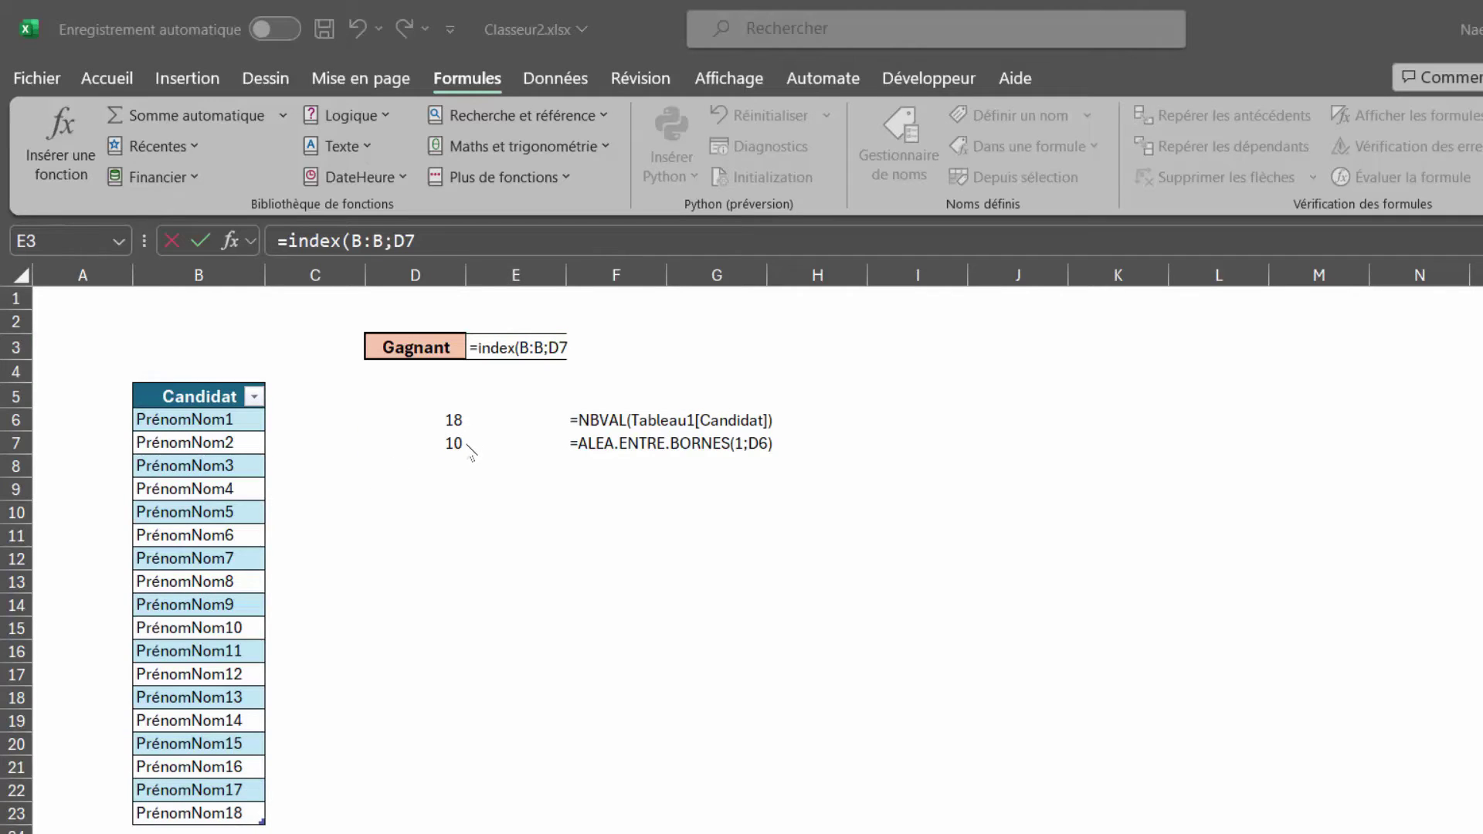
pyautogui.click(579, 340)
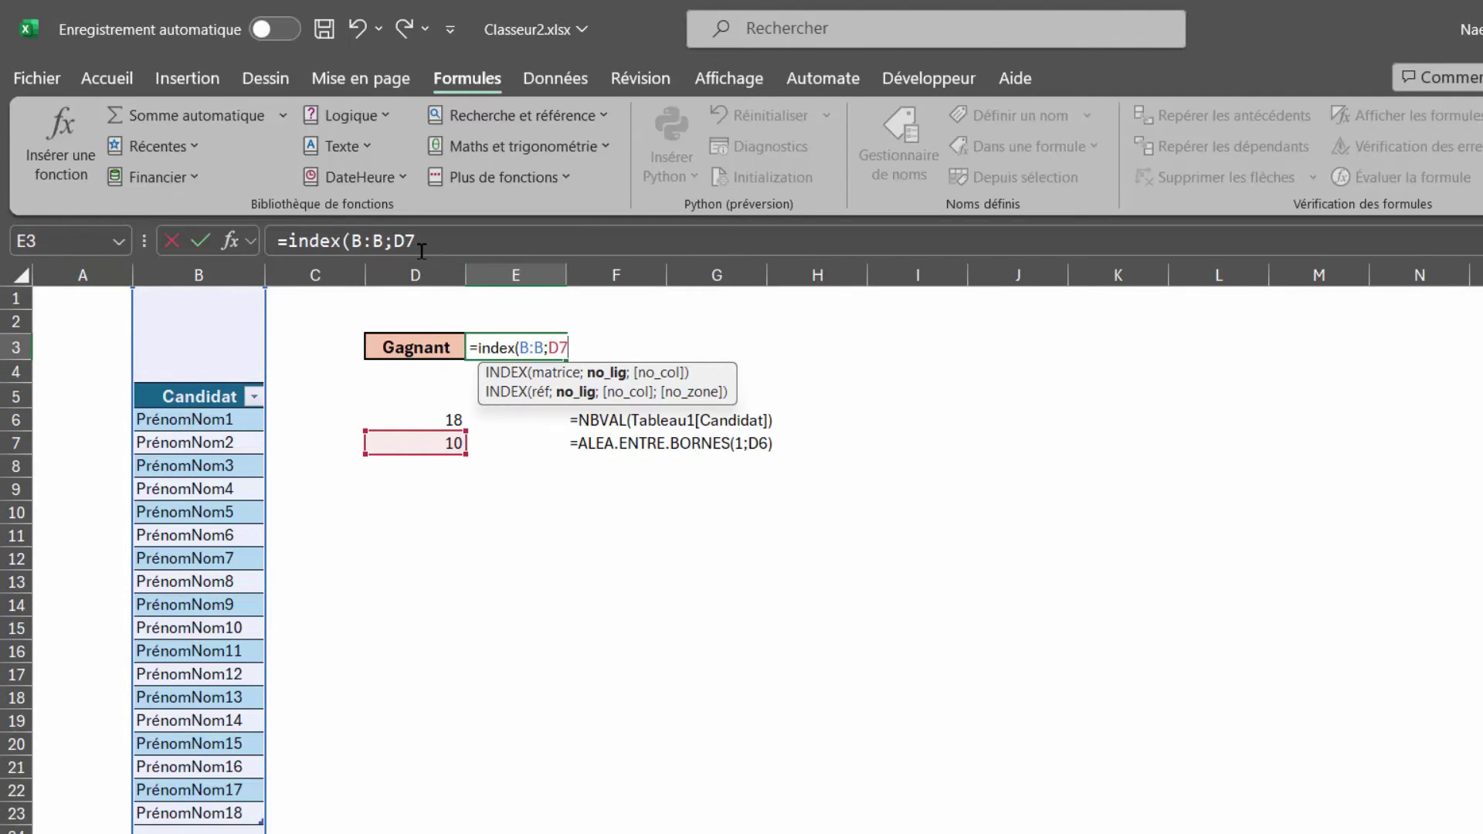
pyautogui.click(459, 239)
pyautogui.write('+5')
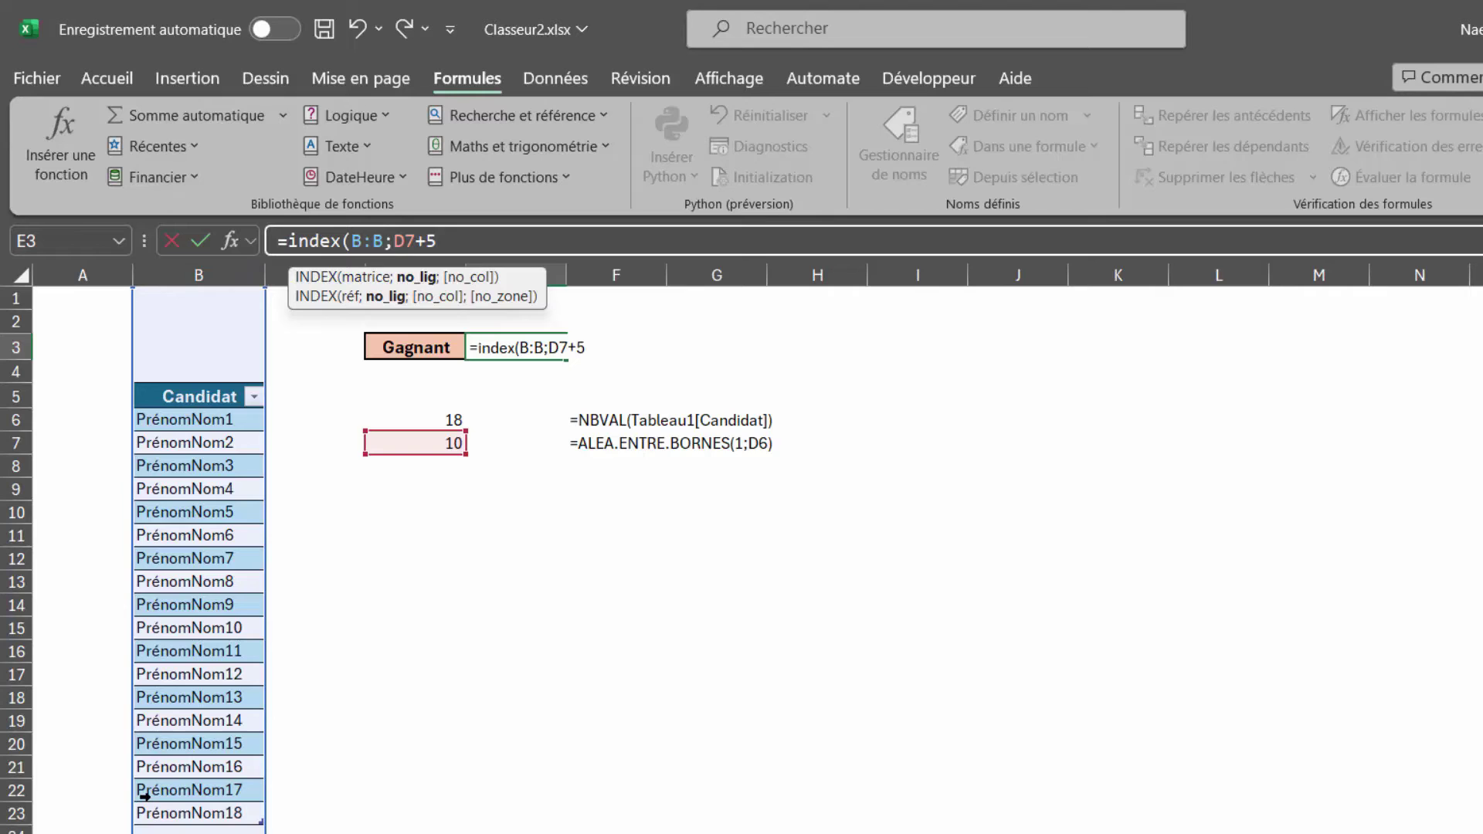
pyautogui.write(')')
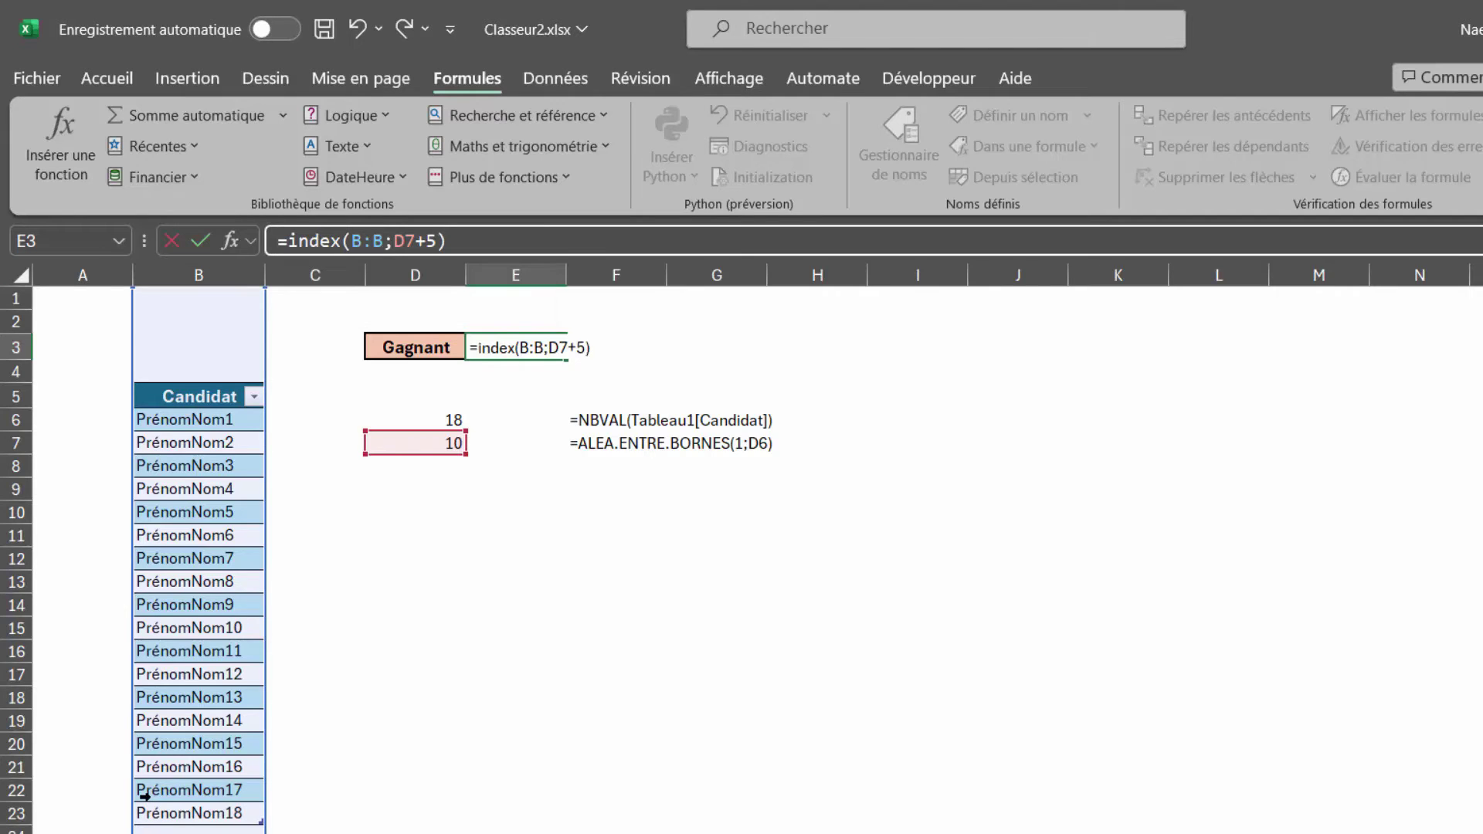
pyautogui.press('Return')
pyautogui.moveTo(571, 272); pyautogui.dragTo(608, 272)
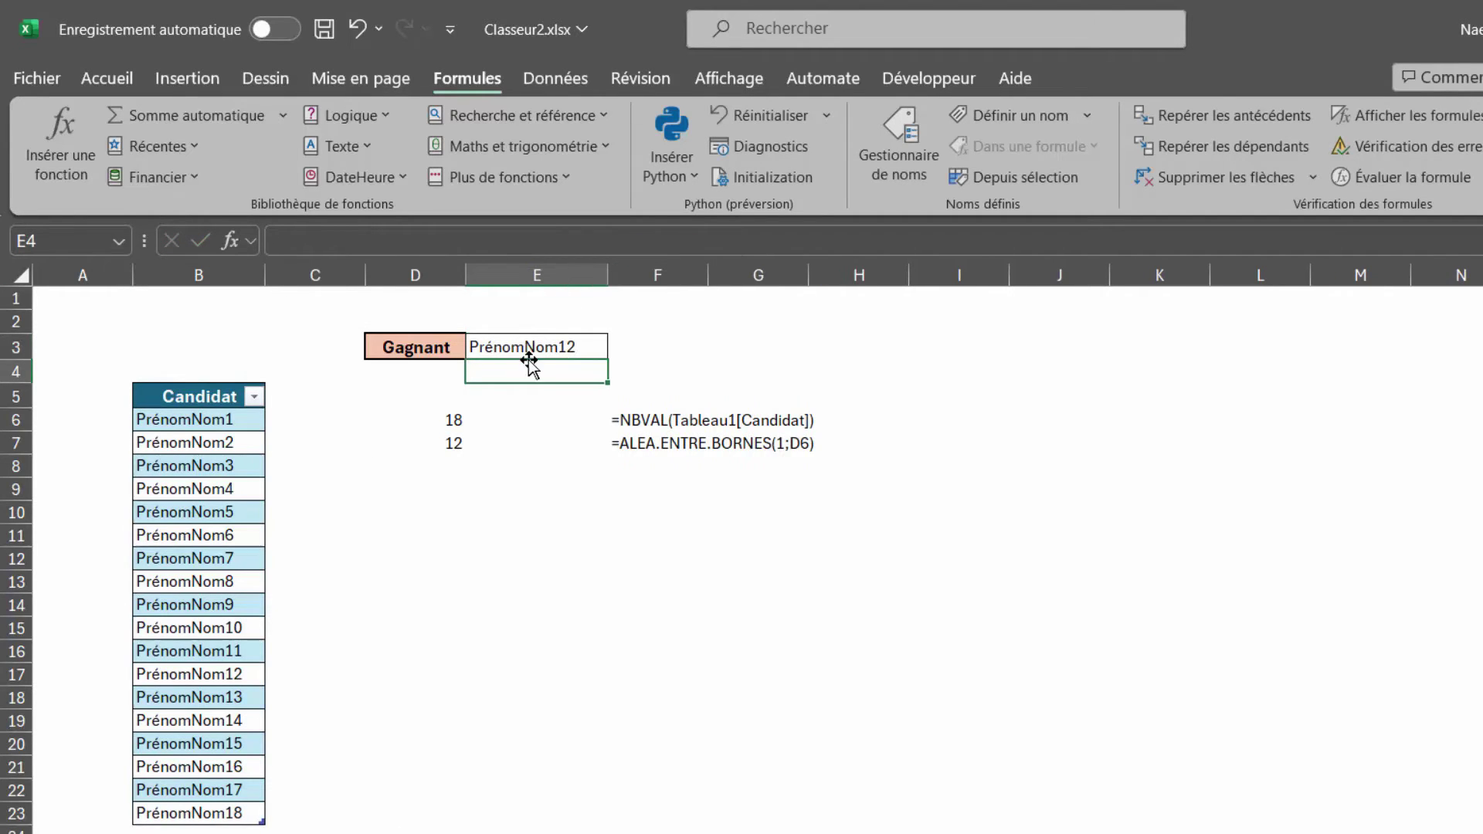
pyautogui.click(426, 415)
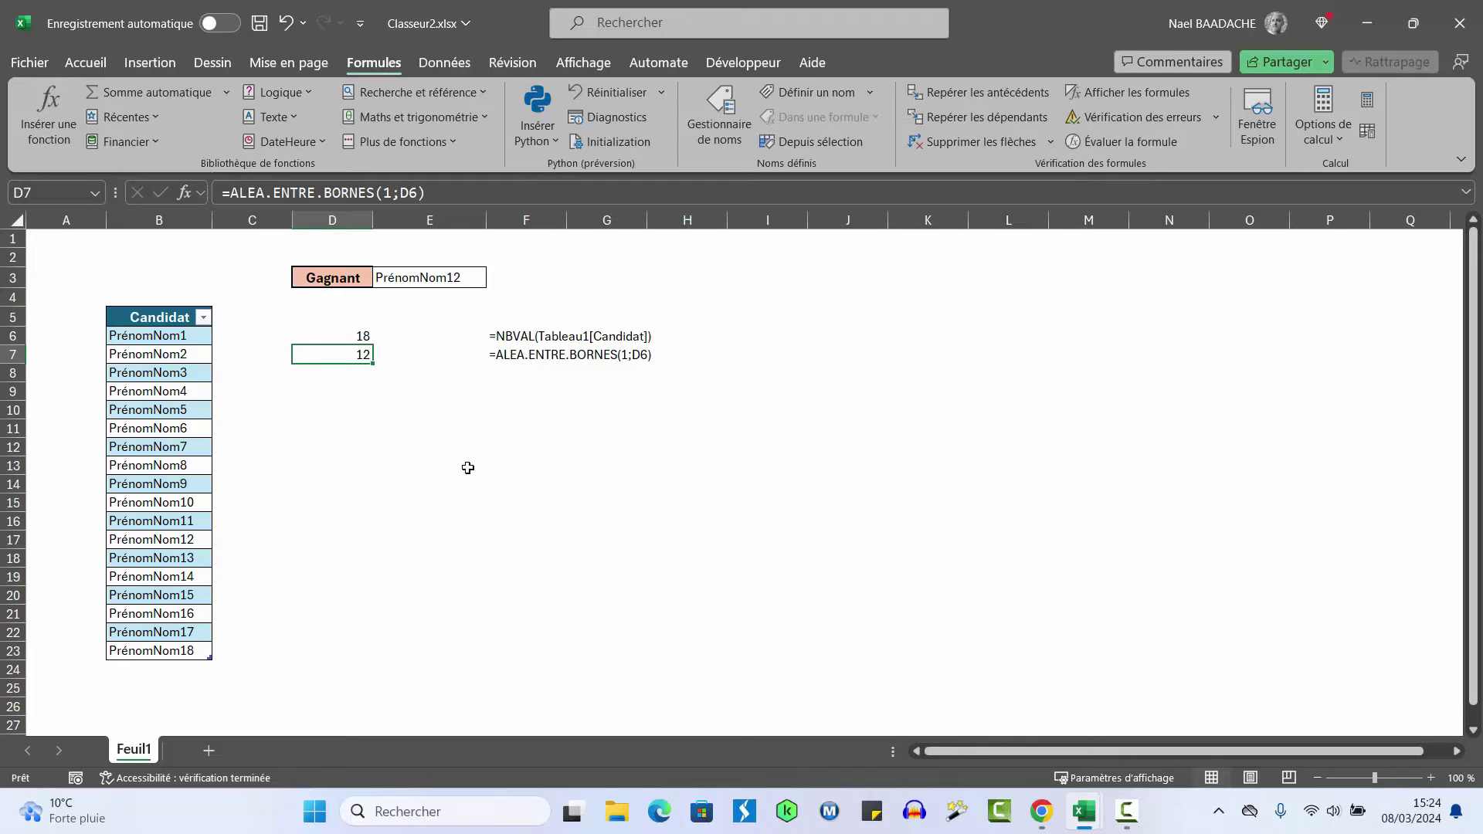
pyautogui.press('F9')
pyautogui.press('F9')
pyautogui.press('F9')
pyautogui.press('F9')
pyautogui.click(418, 280)
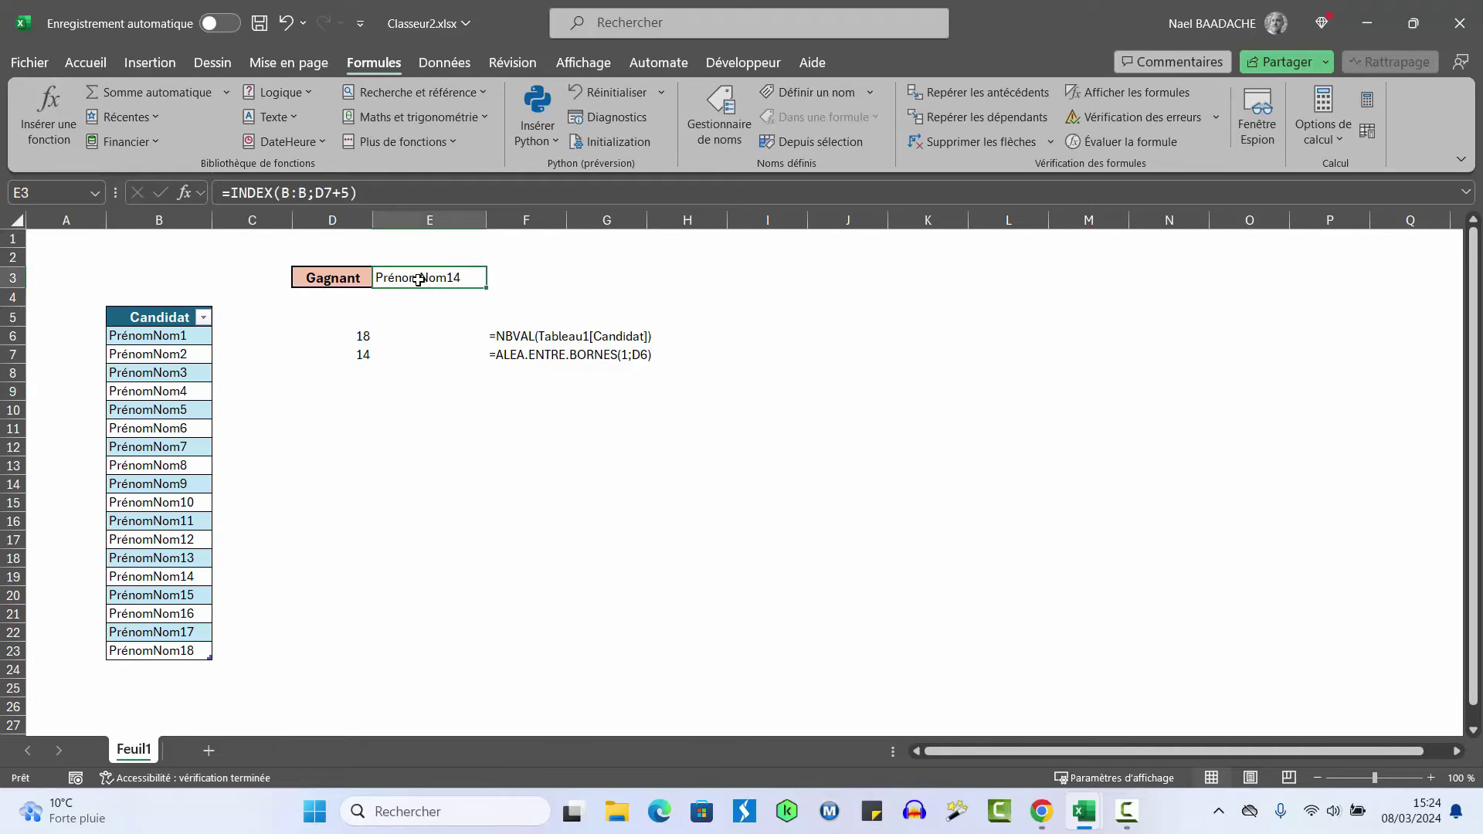
pyautogui.press('F10')
pyautogui.click(354, 352)
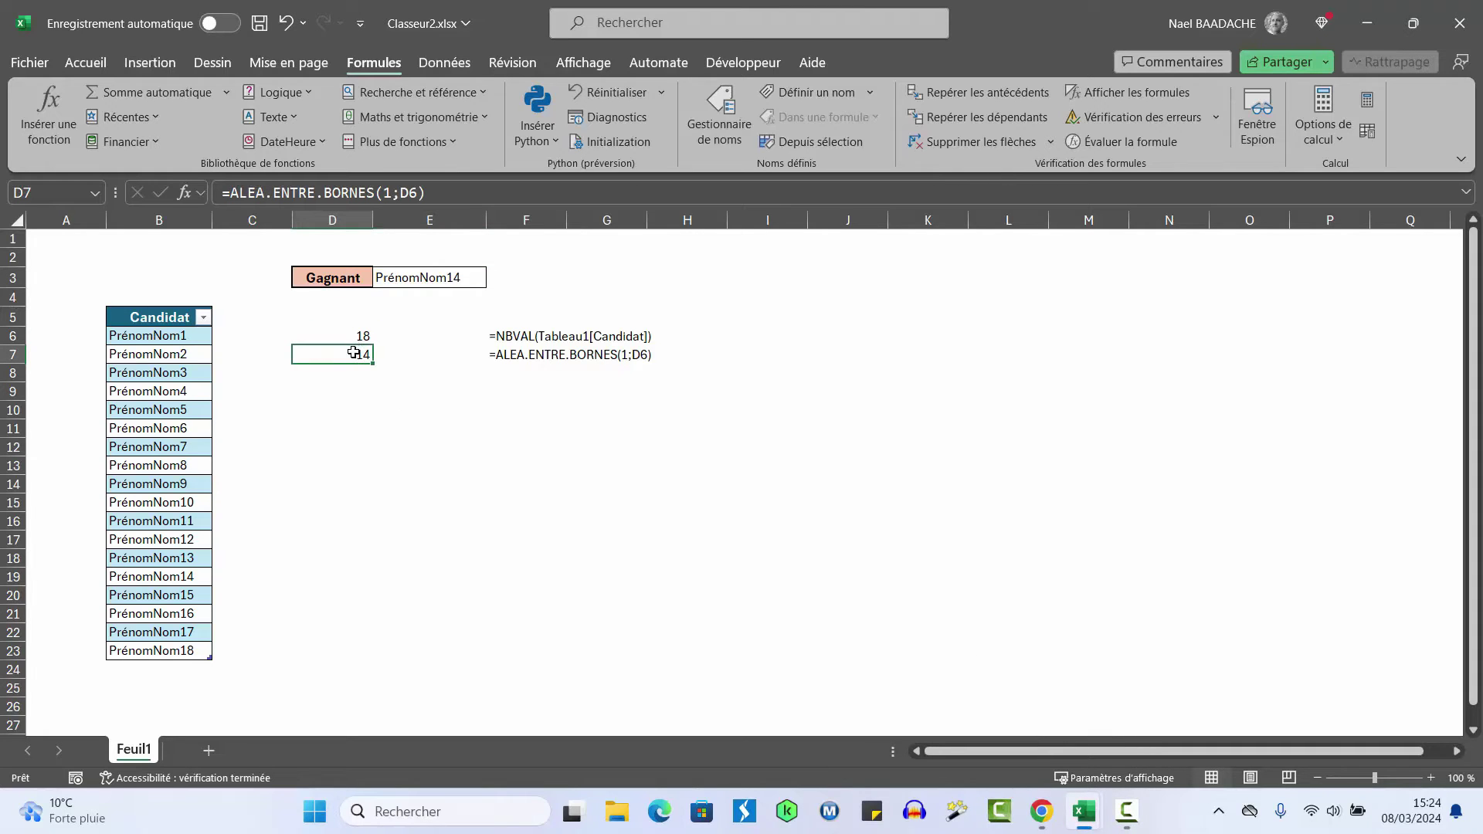
pyautogui.doubleClick(355, 355)
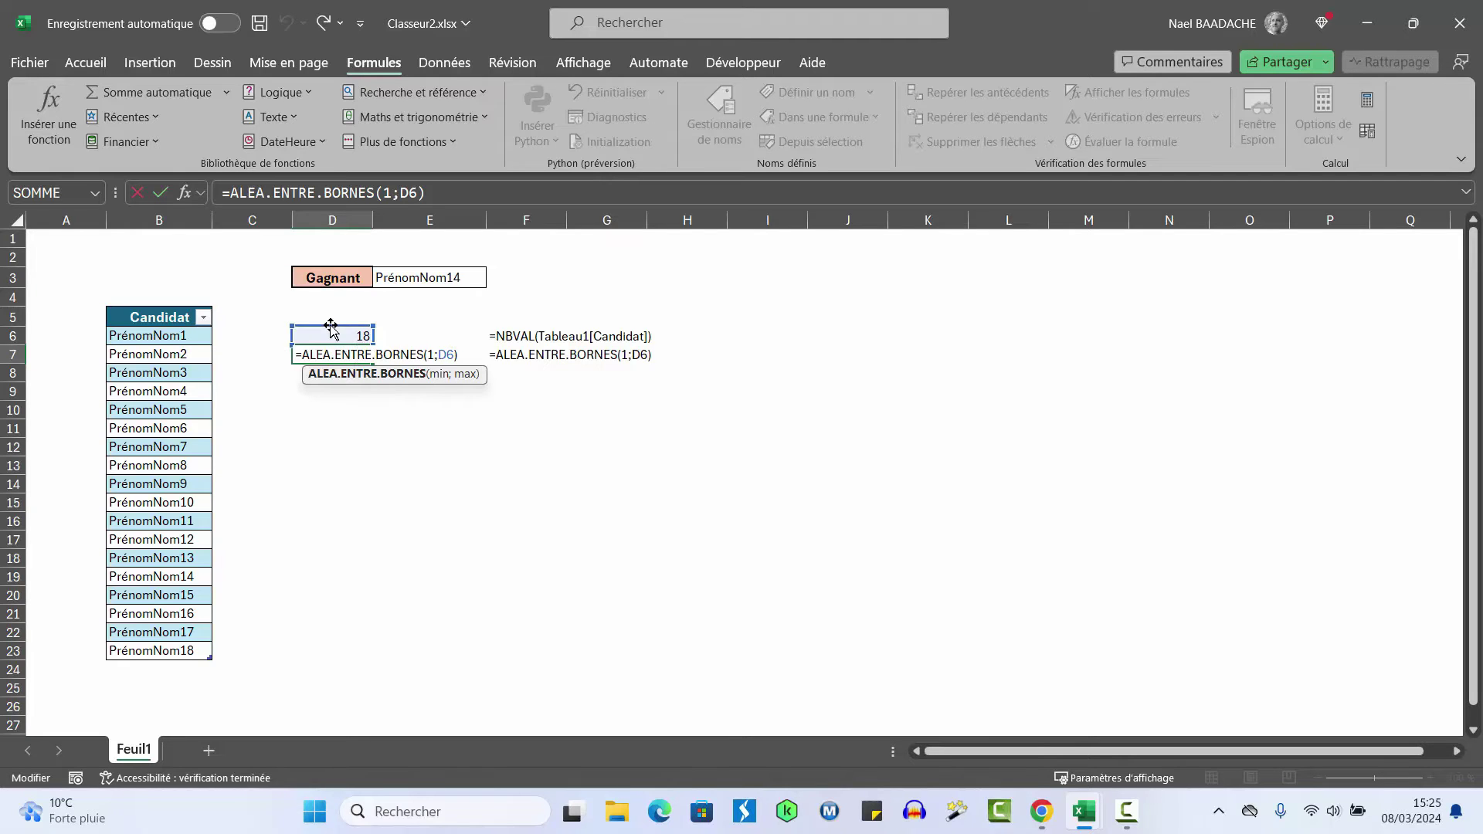
# Copy the =NBVAL(Tableau1[Candidat]) formula text from D6's formula bar
pyautogui.press('Escape')
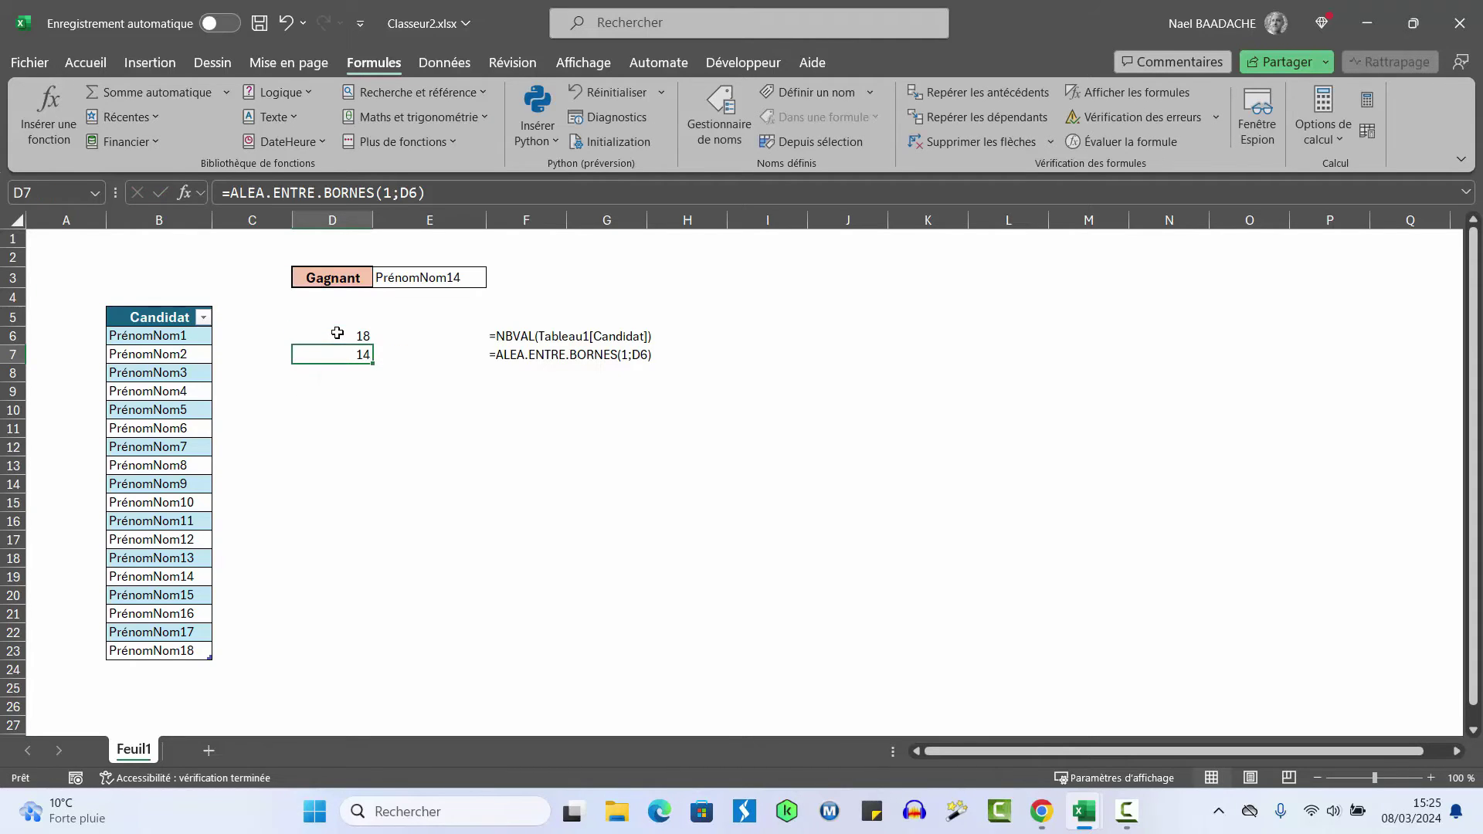
pyautogui.click(348, 332)
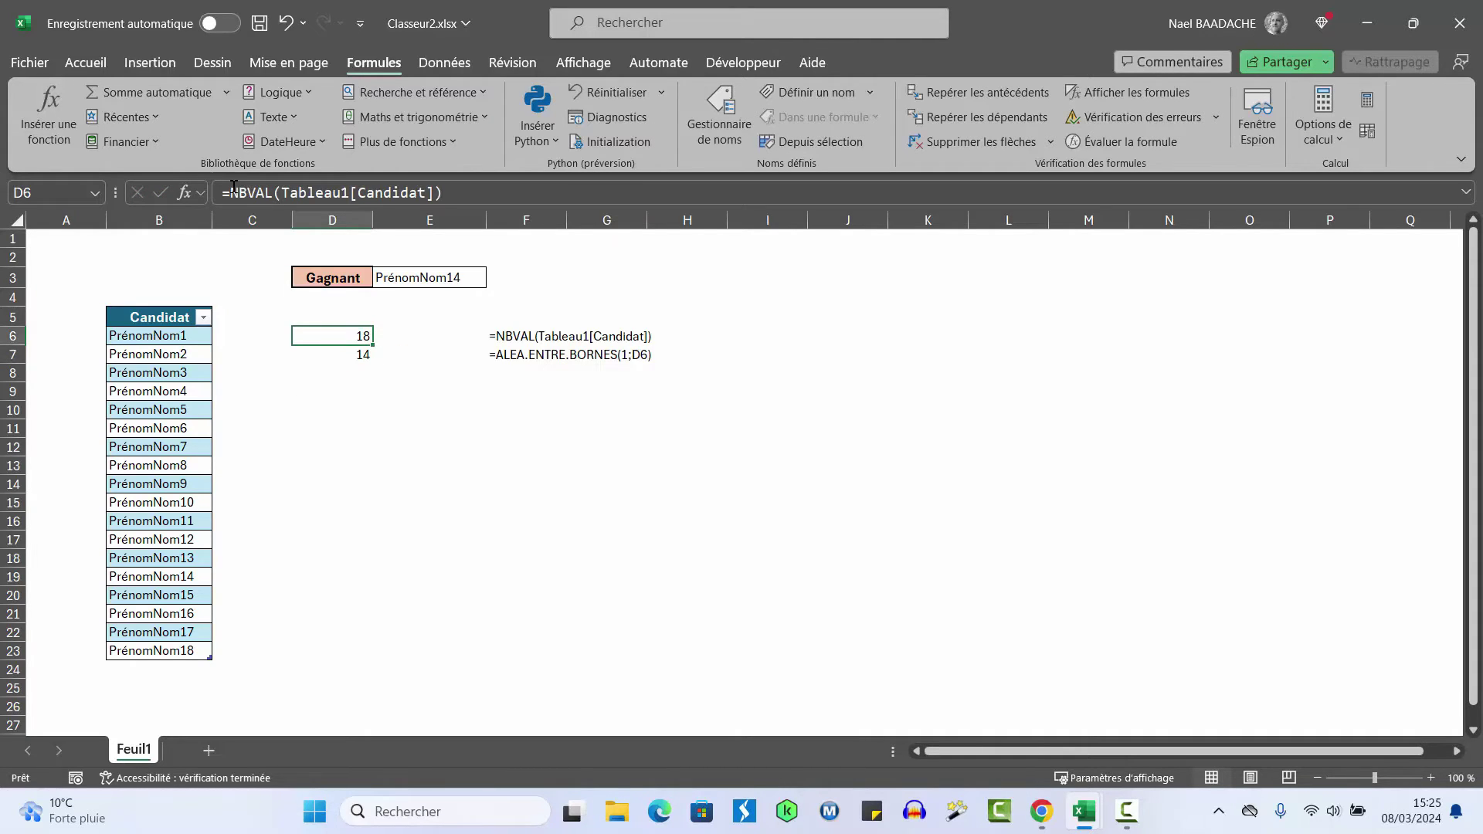
pyautogui.moveTo(455, 190); pyautogui.dragTo(241, 177)
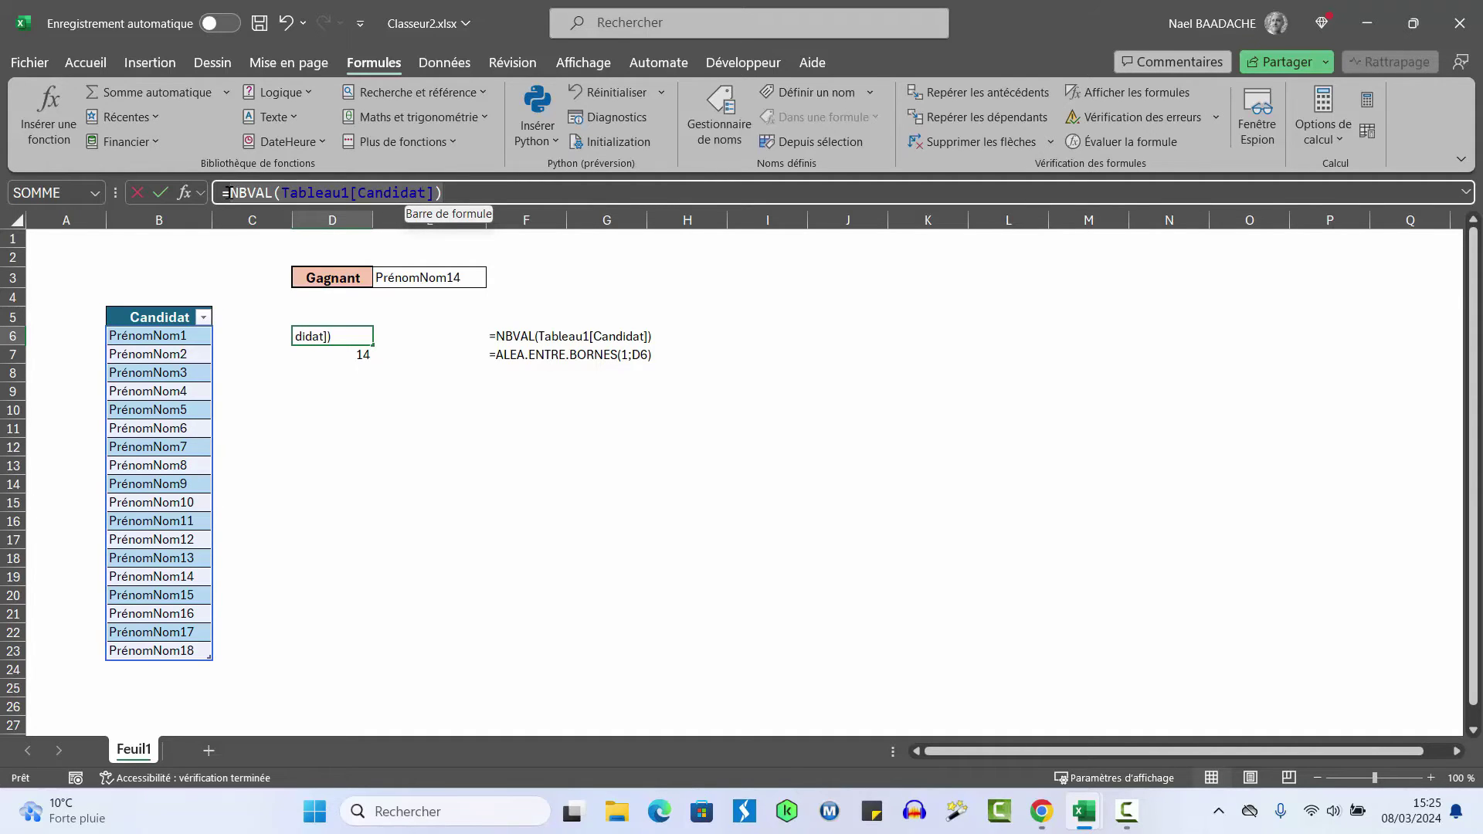
pyautogui.tripleClick(229, 192)
pyautogui.hotkey('ctrl', 'c')
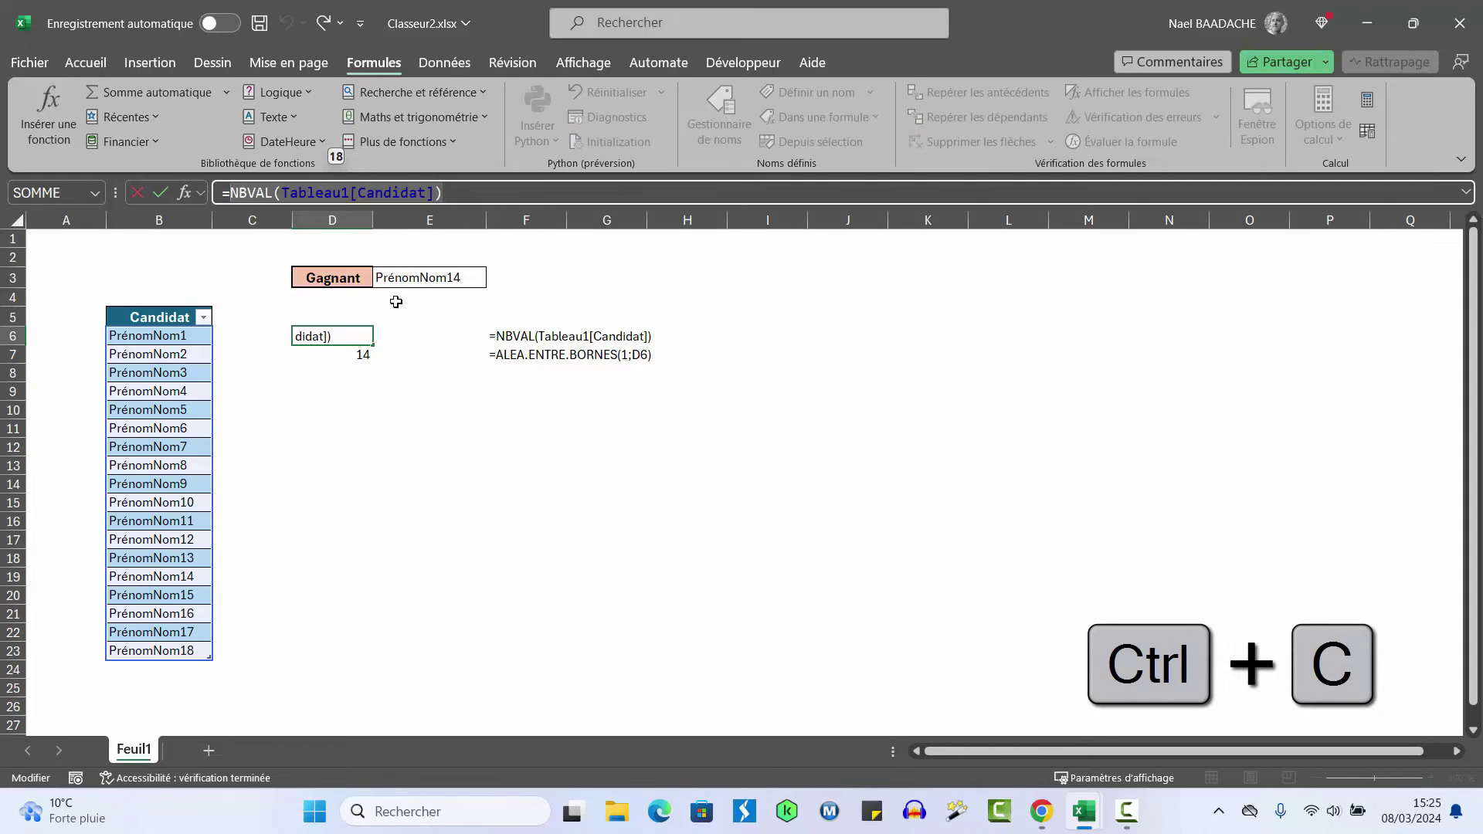
pyautogui.press('Escape')
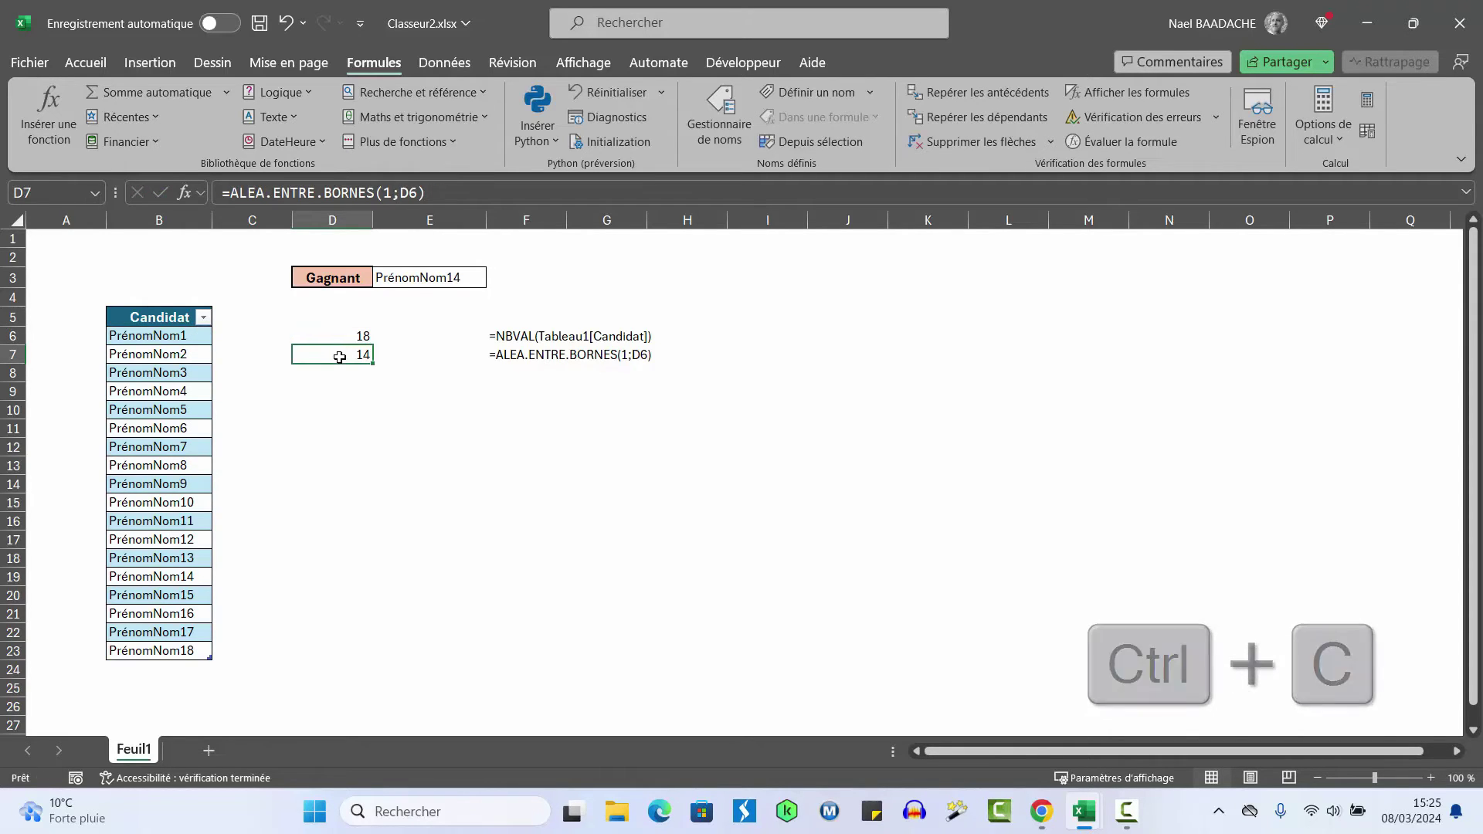
# Replace D6 in D7's formula, giving =ALEA.ENTRE.BORNES(1;NBVAL(Tableau1[Candidat]))
pyautogui.doubleClick(340, 360)
pyautogui.click(437, 355)
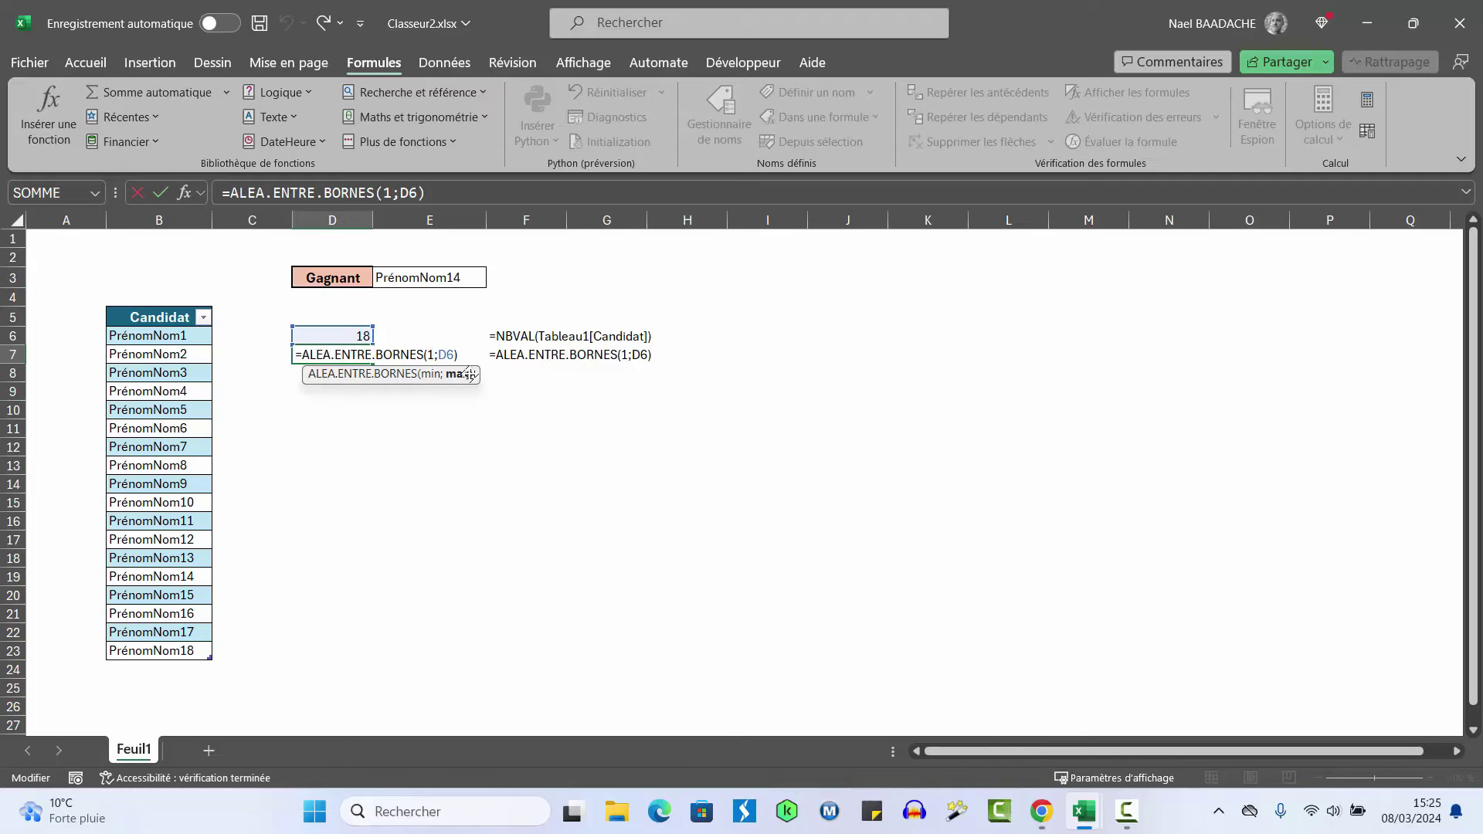
pyautogui.press('Delete')
pyautogui.press('Delete')
pyautogui.hotkey('ctrl', 'v')
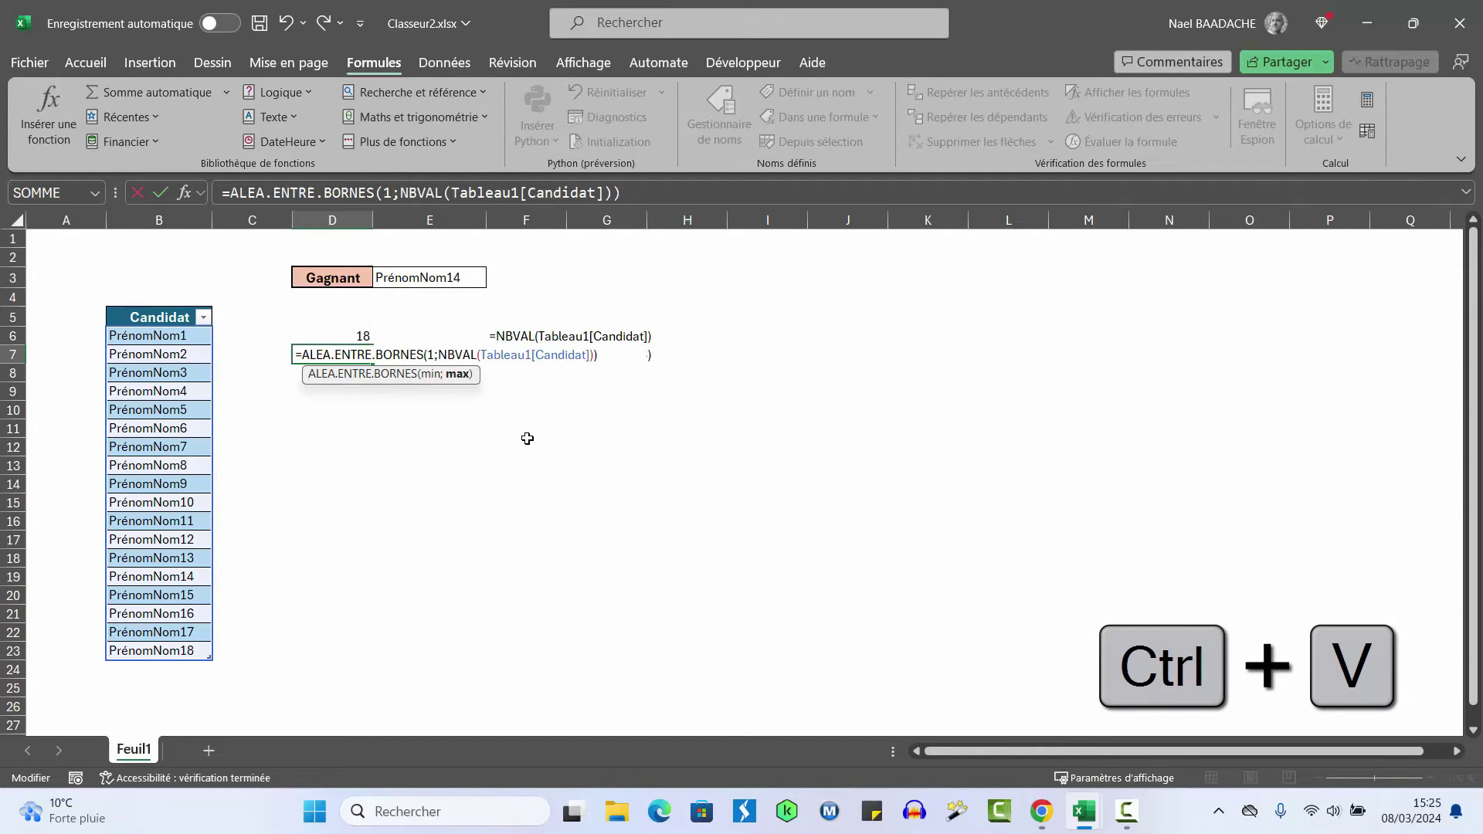
pyautogui.press('Return')
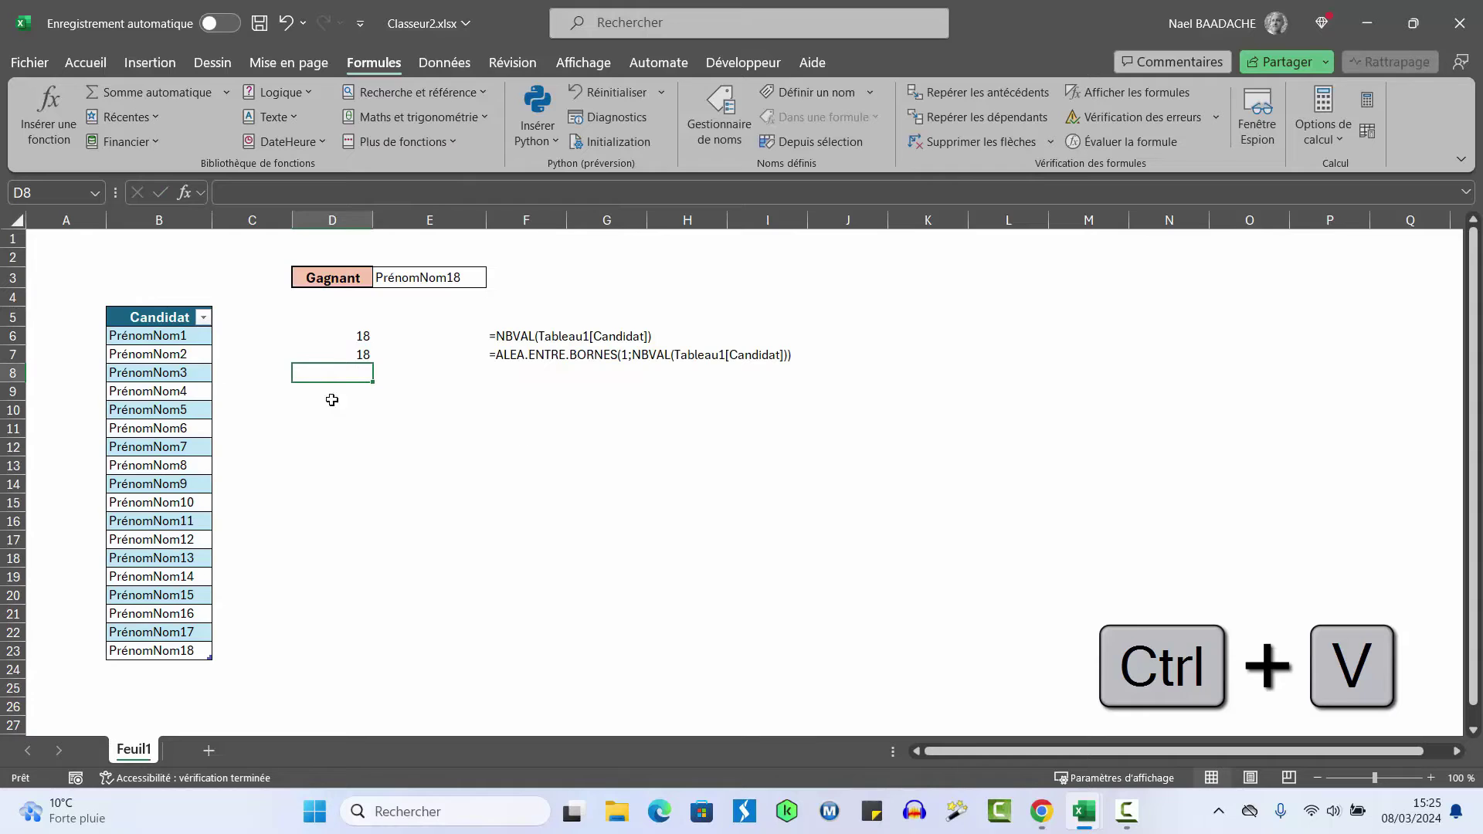
# Clear the count in D6 and check the D7 and Gagnant cell formulas
pyautogui.click(340, 338)
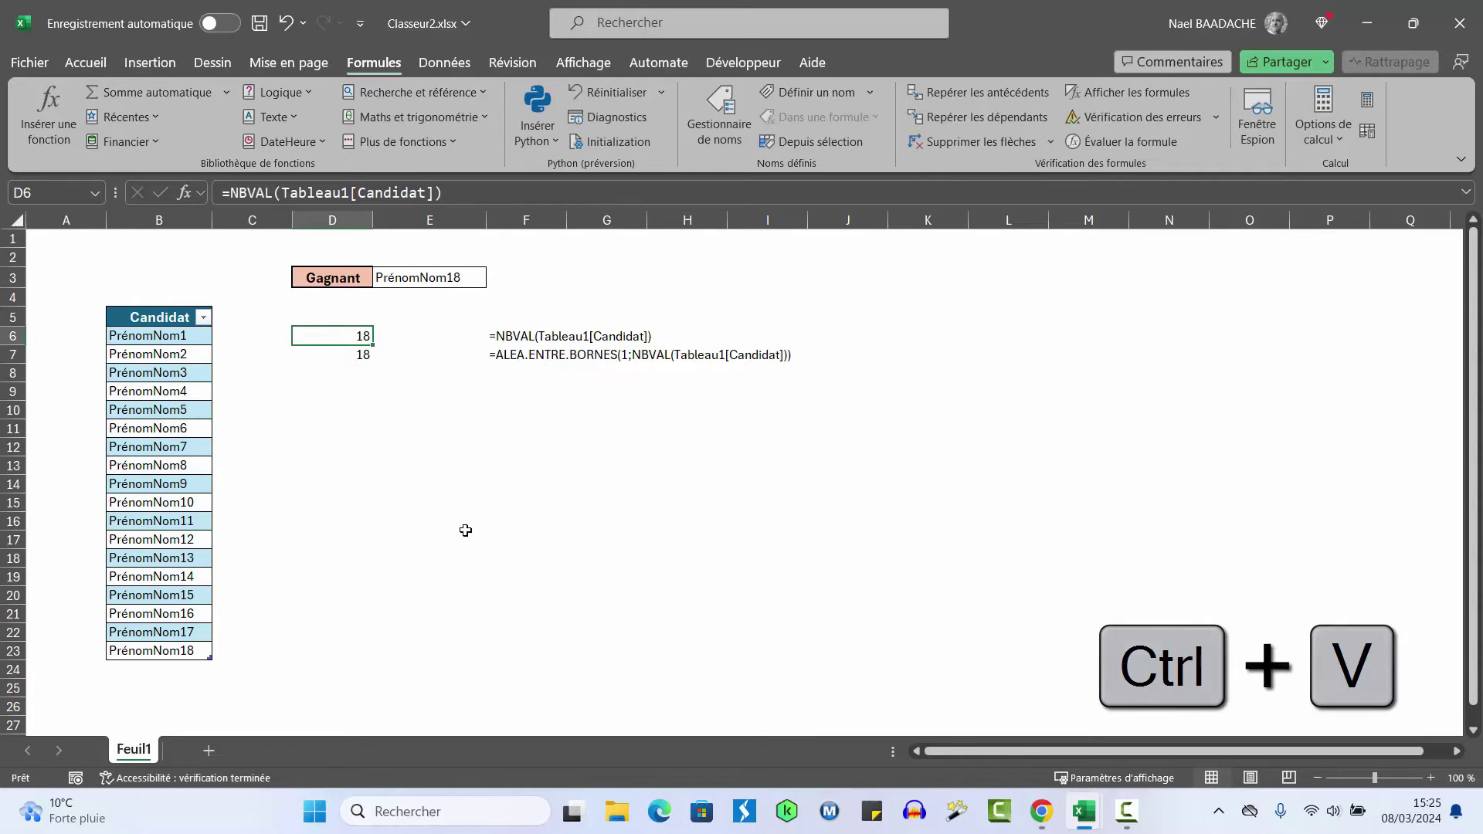
pyautogui.press('Delete')
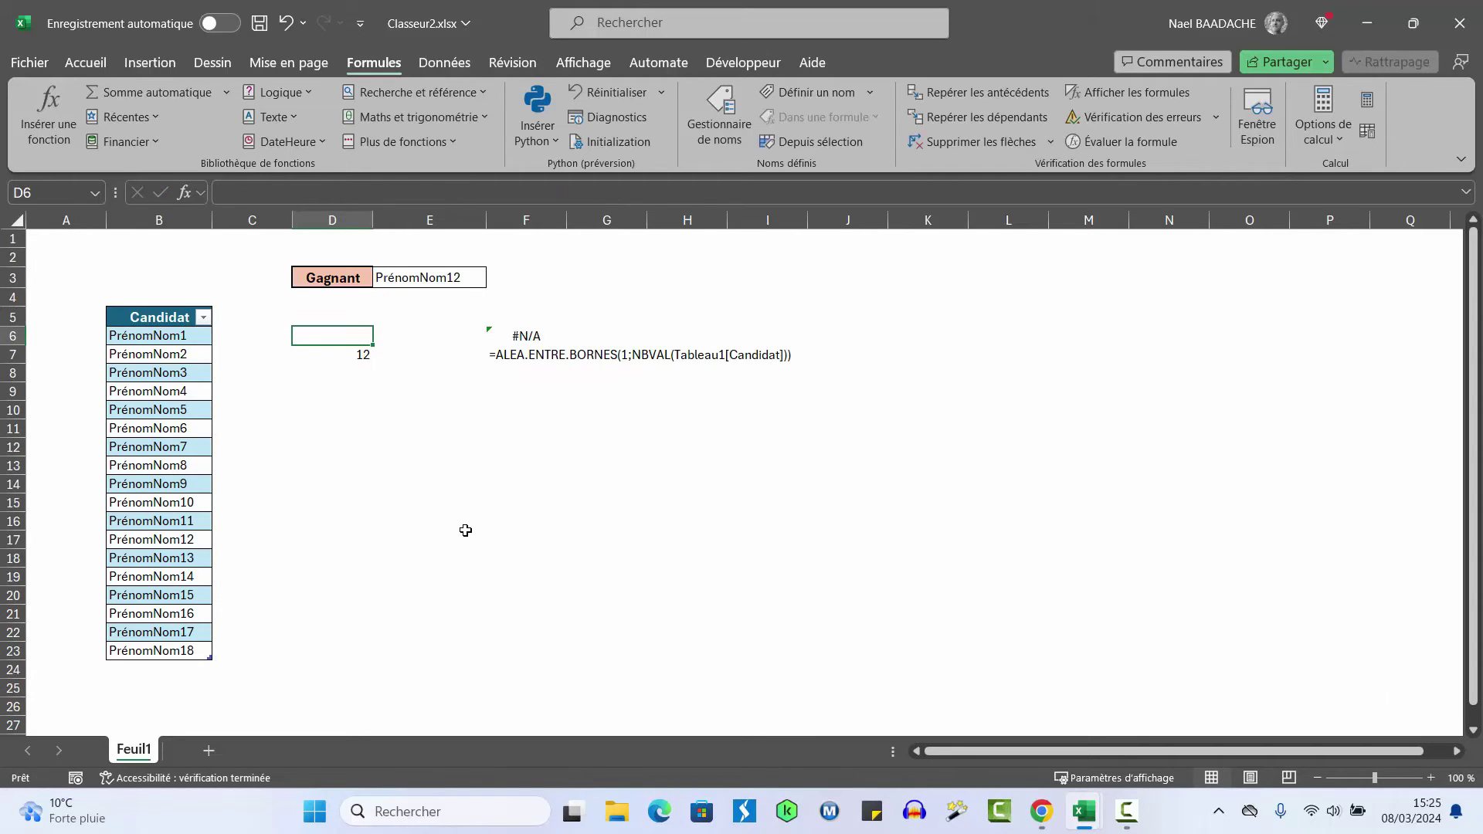
pyautogui.click(359, 361)
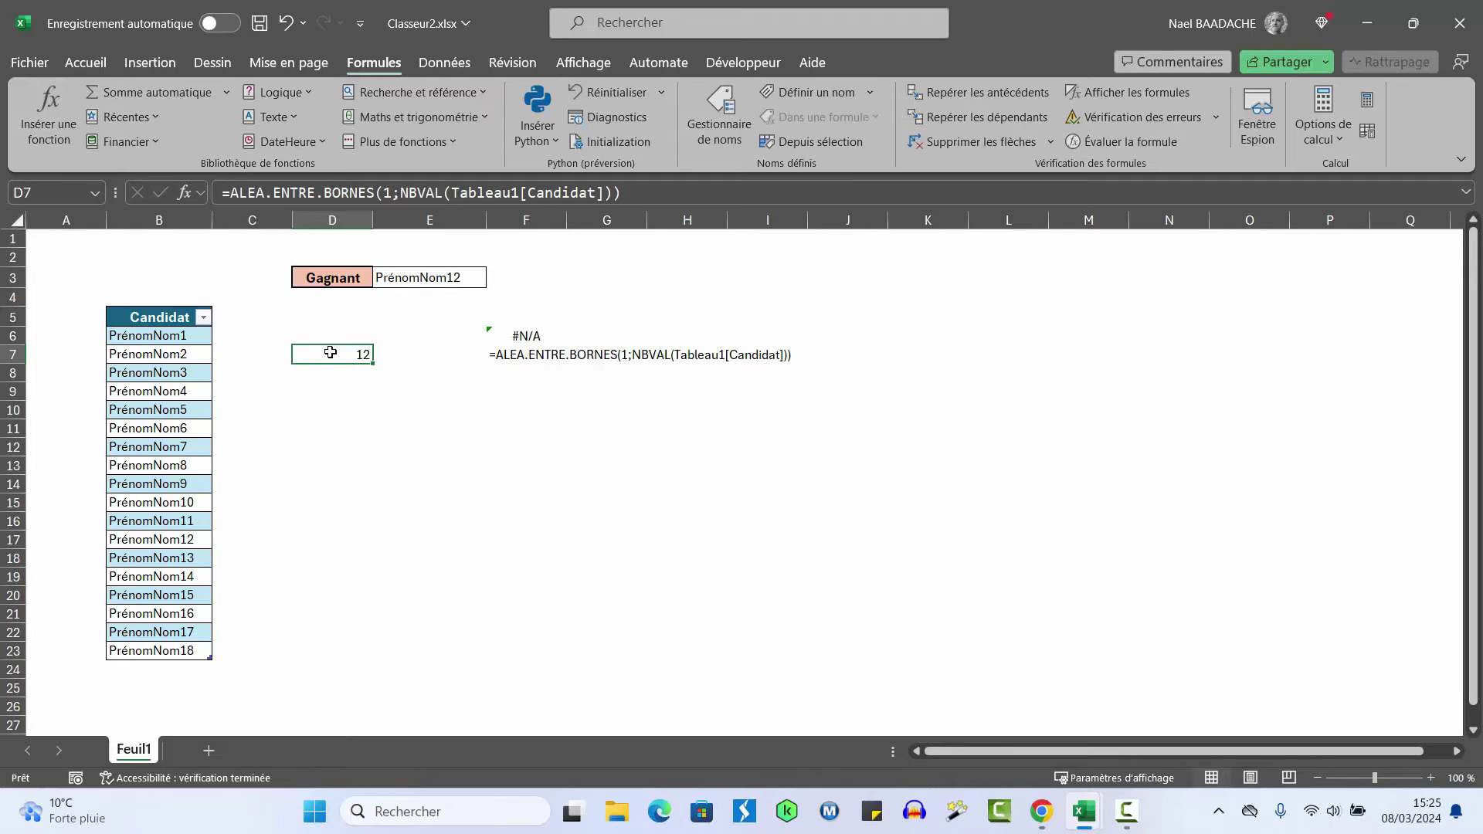
pyautogui.click(402, 281)
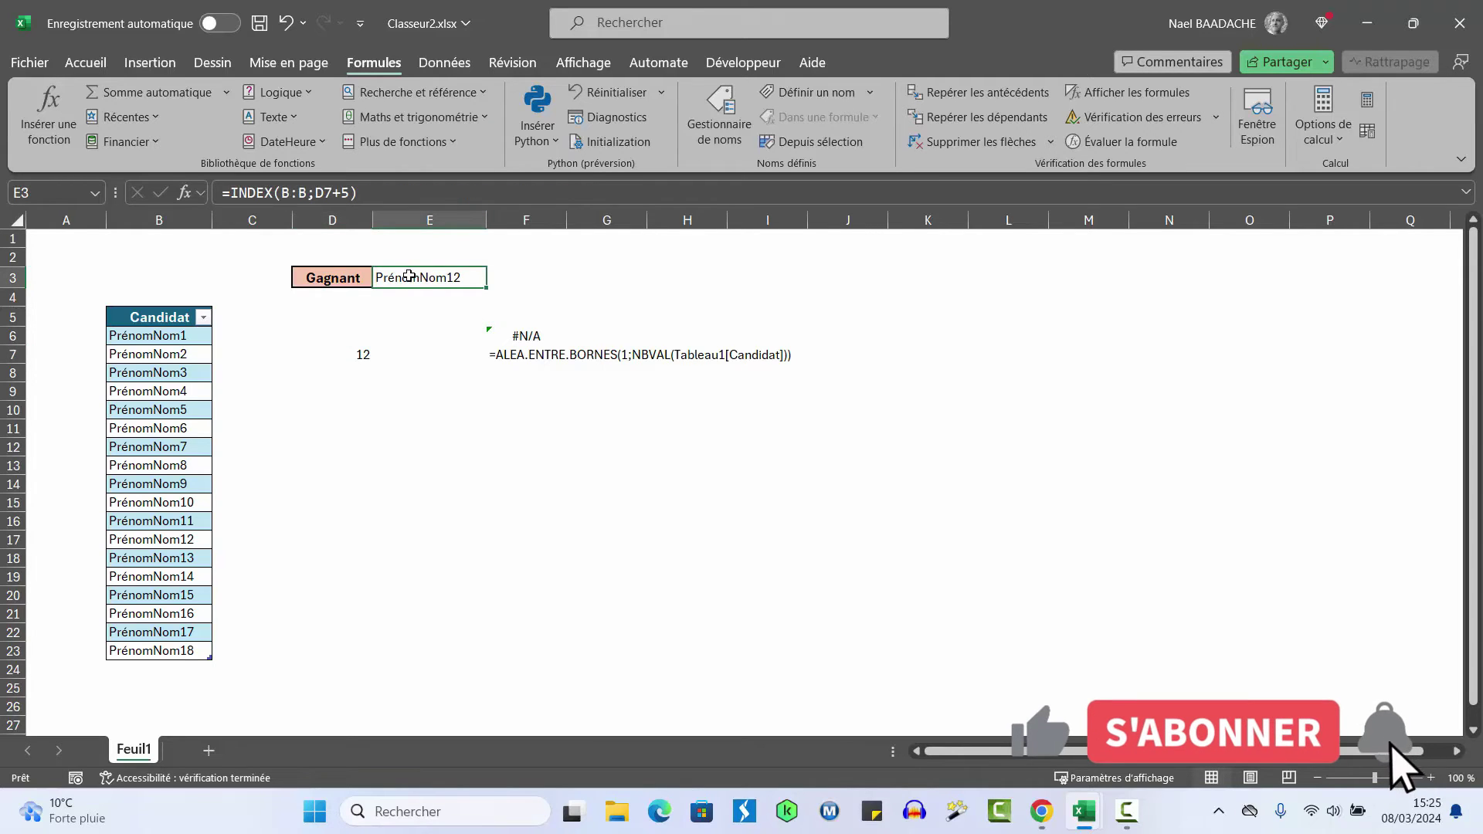
pyautogui.click(316, 191)
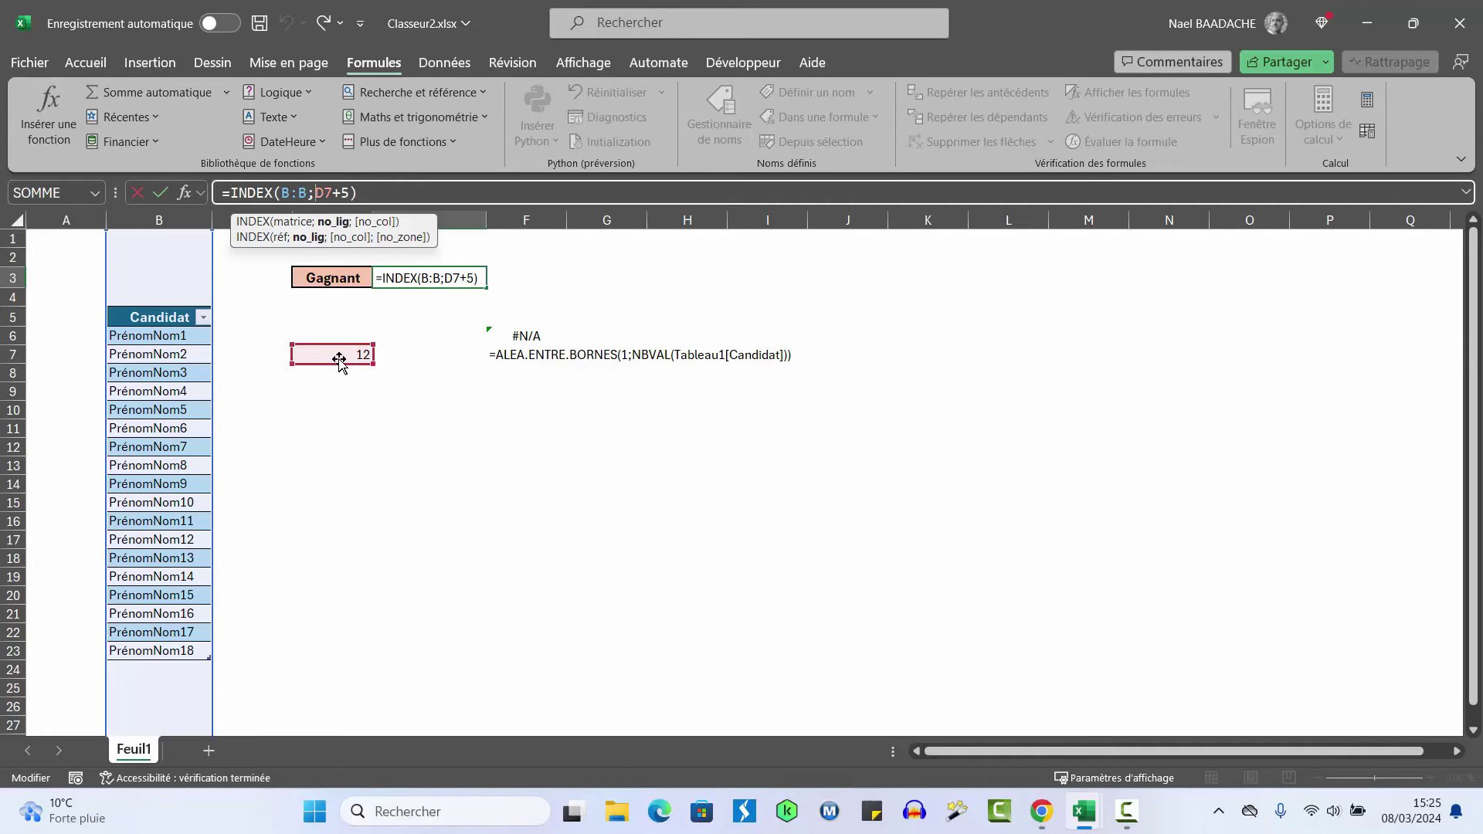
pyautogui.press('Return')
pyautogui.click(346, 356)
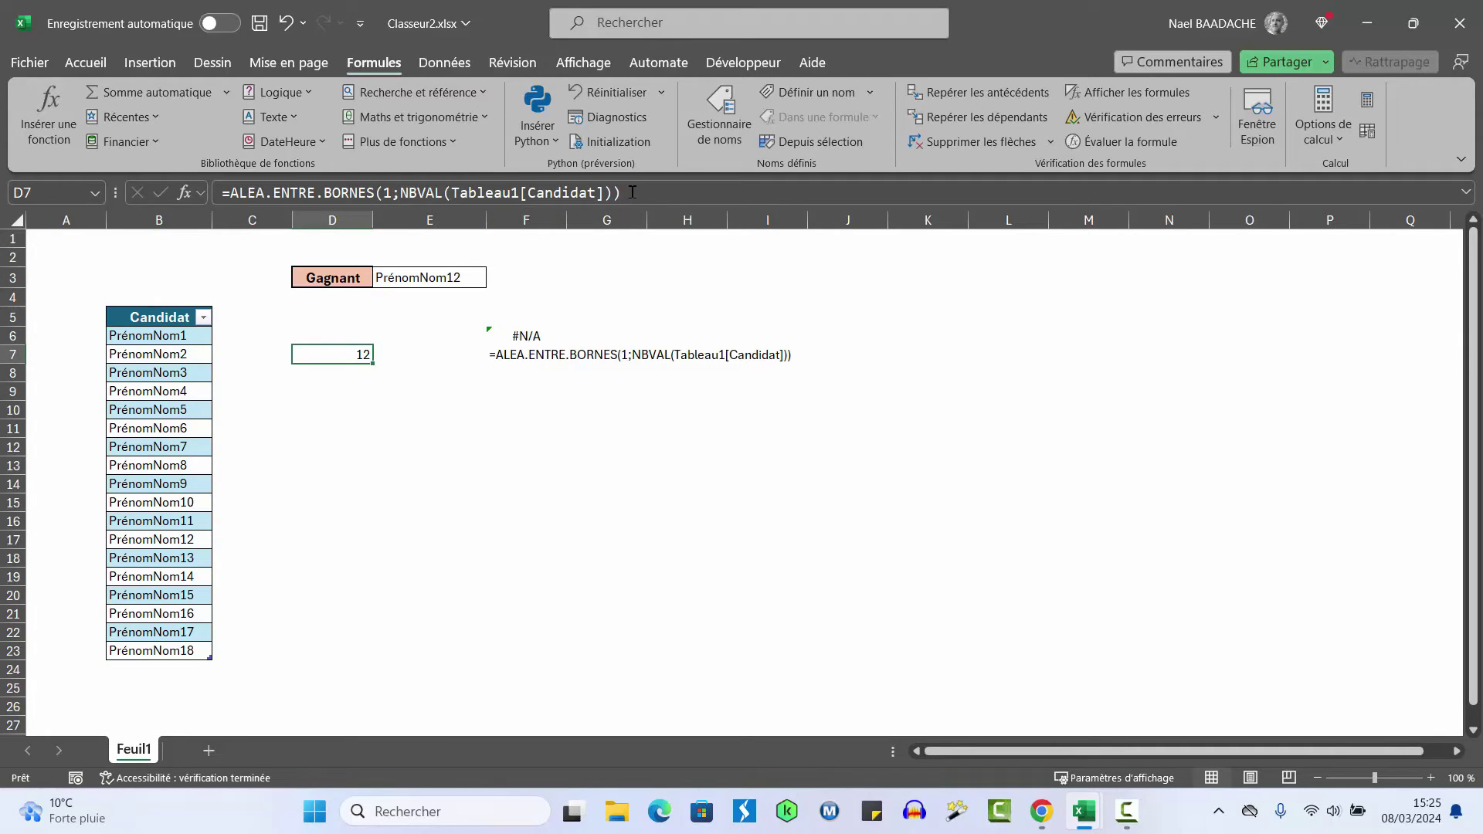
# Swap the D7 reference in E3's INDEX formula for D7's ALEA.ENTRE.BORNES(1;NBVAL(Tableau1[Candidat])) expression
pyautogui.moveTo(627, 194); pyautogui.dragTo(334, 190)
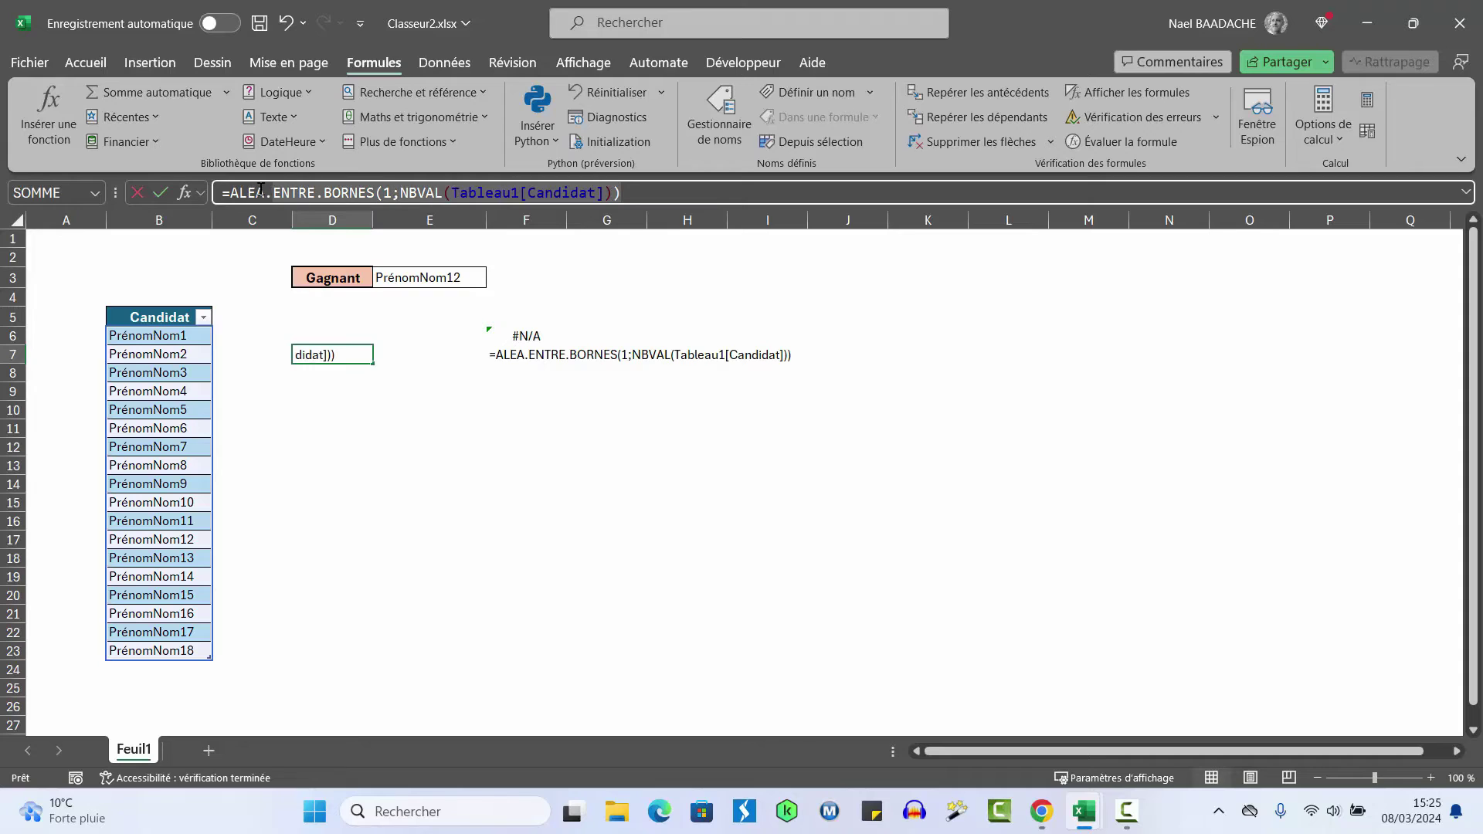
pyautogui.moveTo(335, 191); pyautogui.dragTo(281, 224)
pyautogui.hotkey('ctrl', 'c')
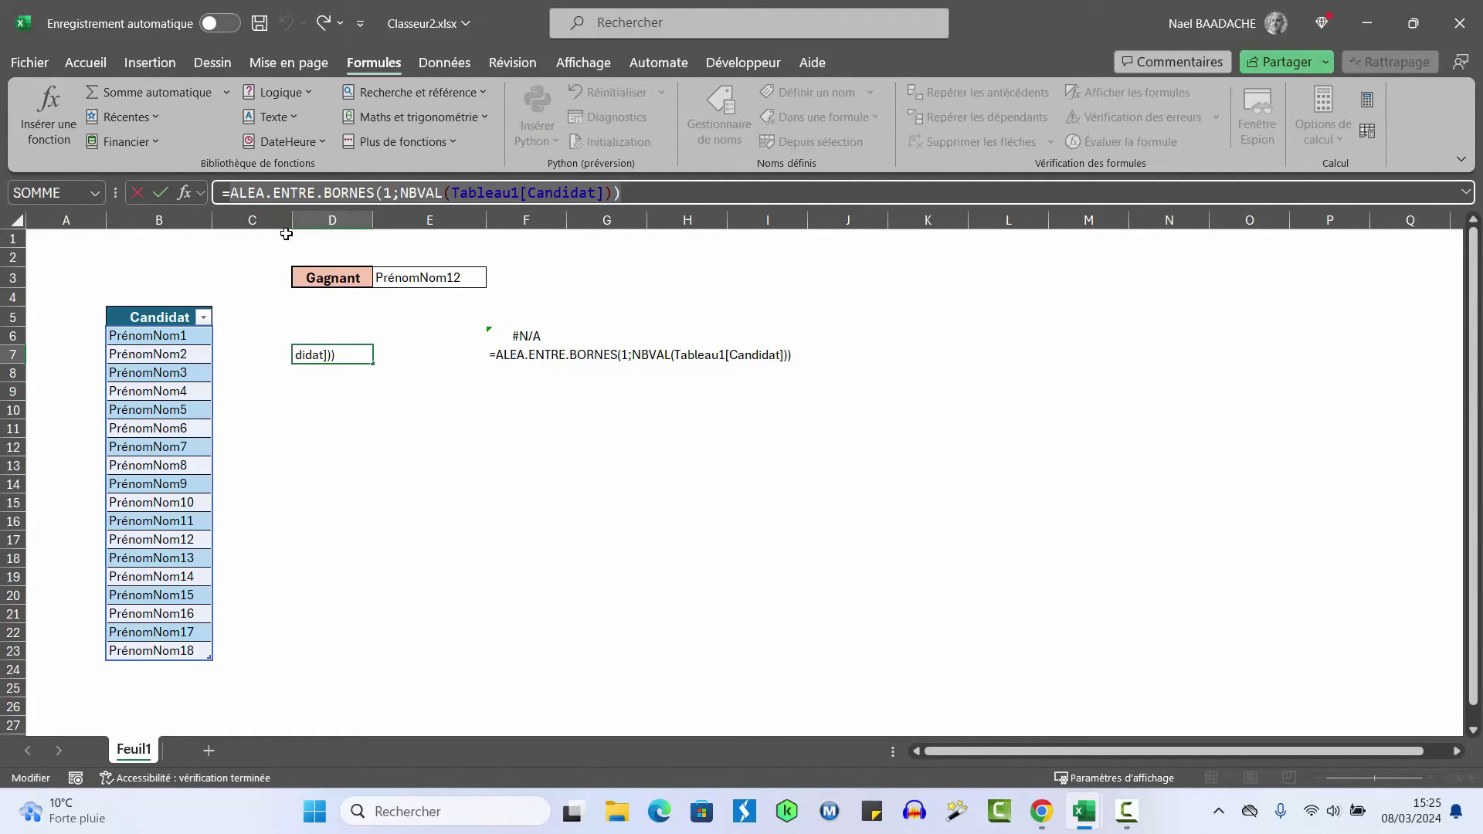
pyautogui.press('Escape')
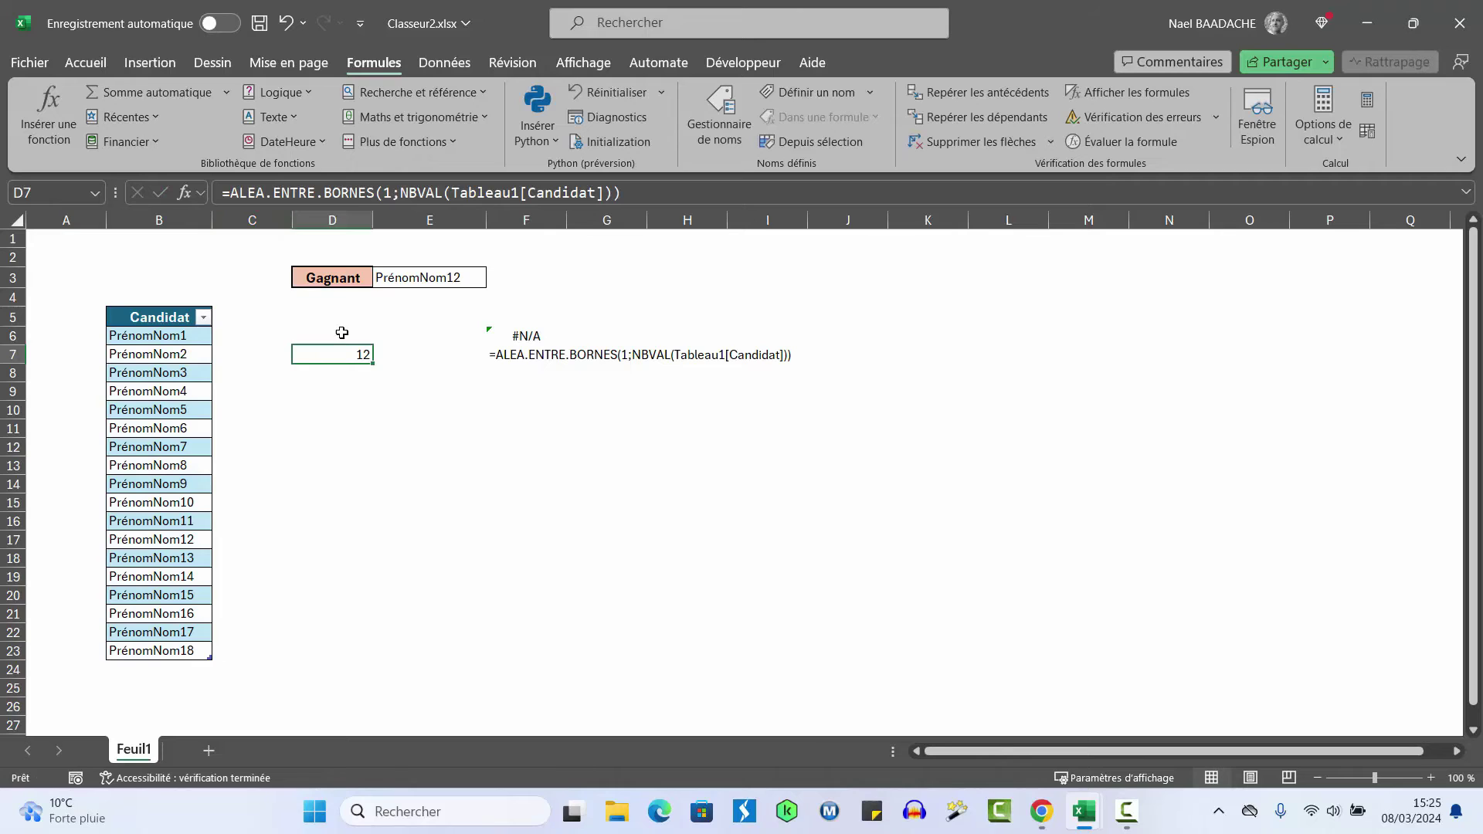
pyautogui.doubleClick(414, 281)
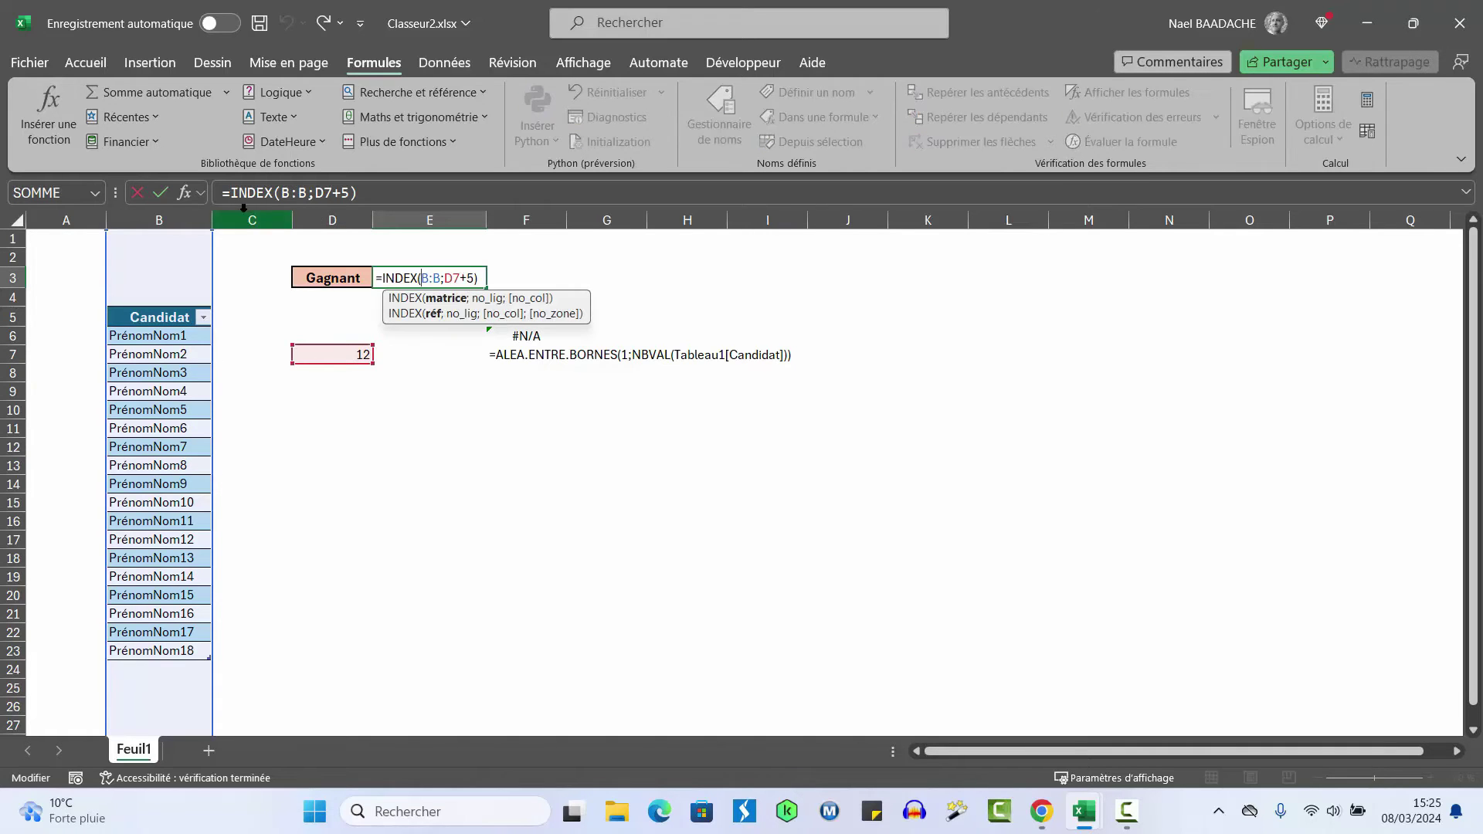
pyautogui.click(317, 192)
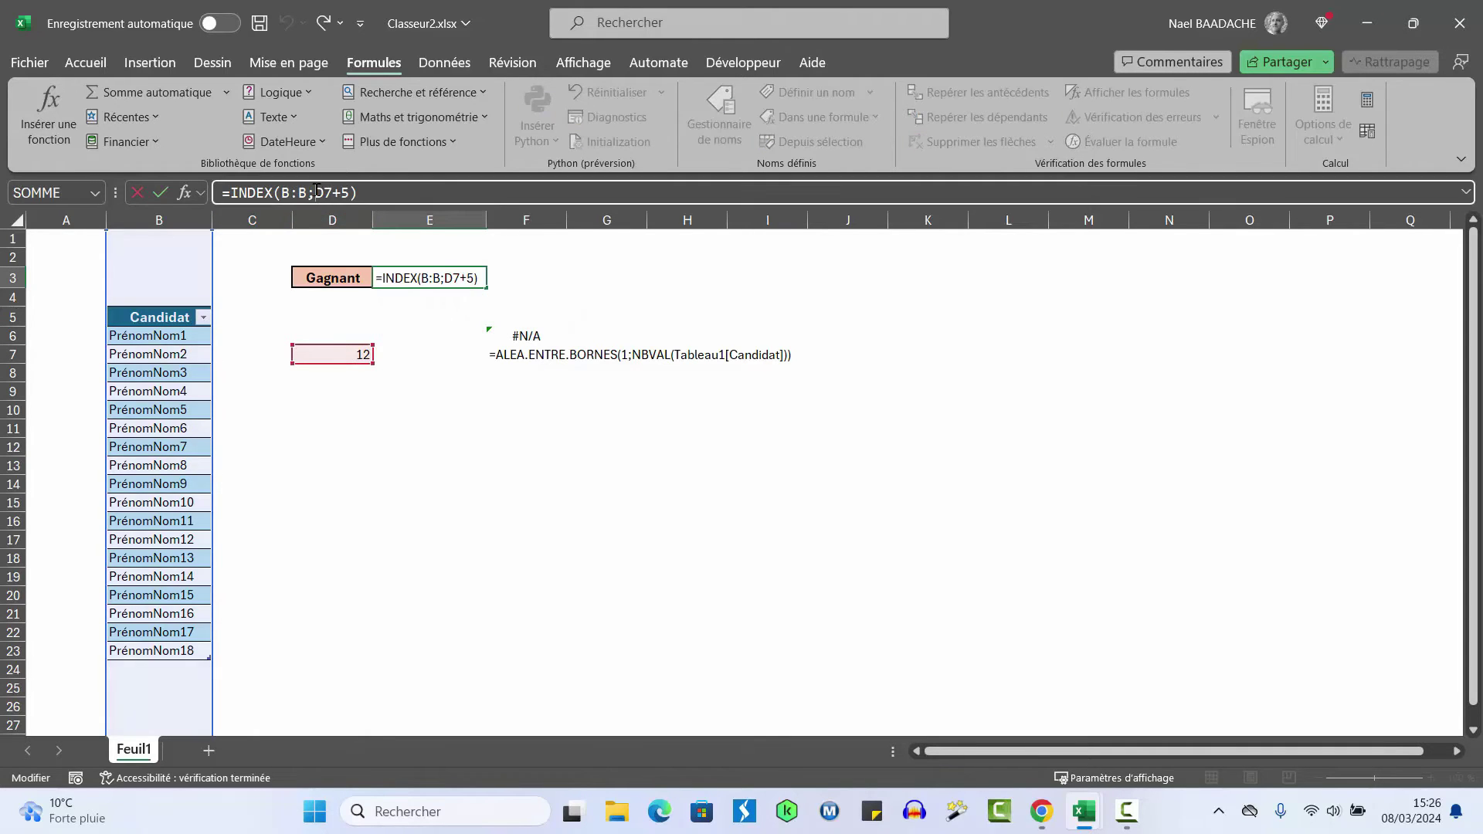
pyautogui.press('Delete')
pyautogui.press('Delete')
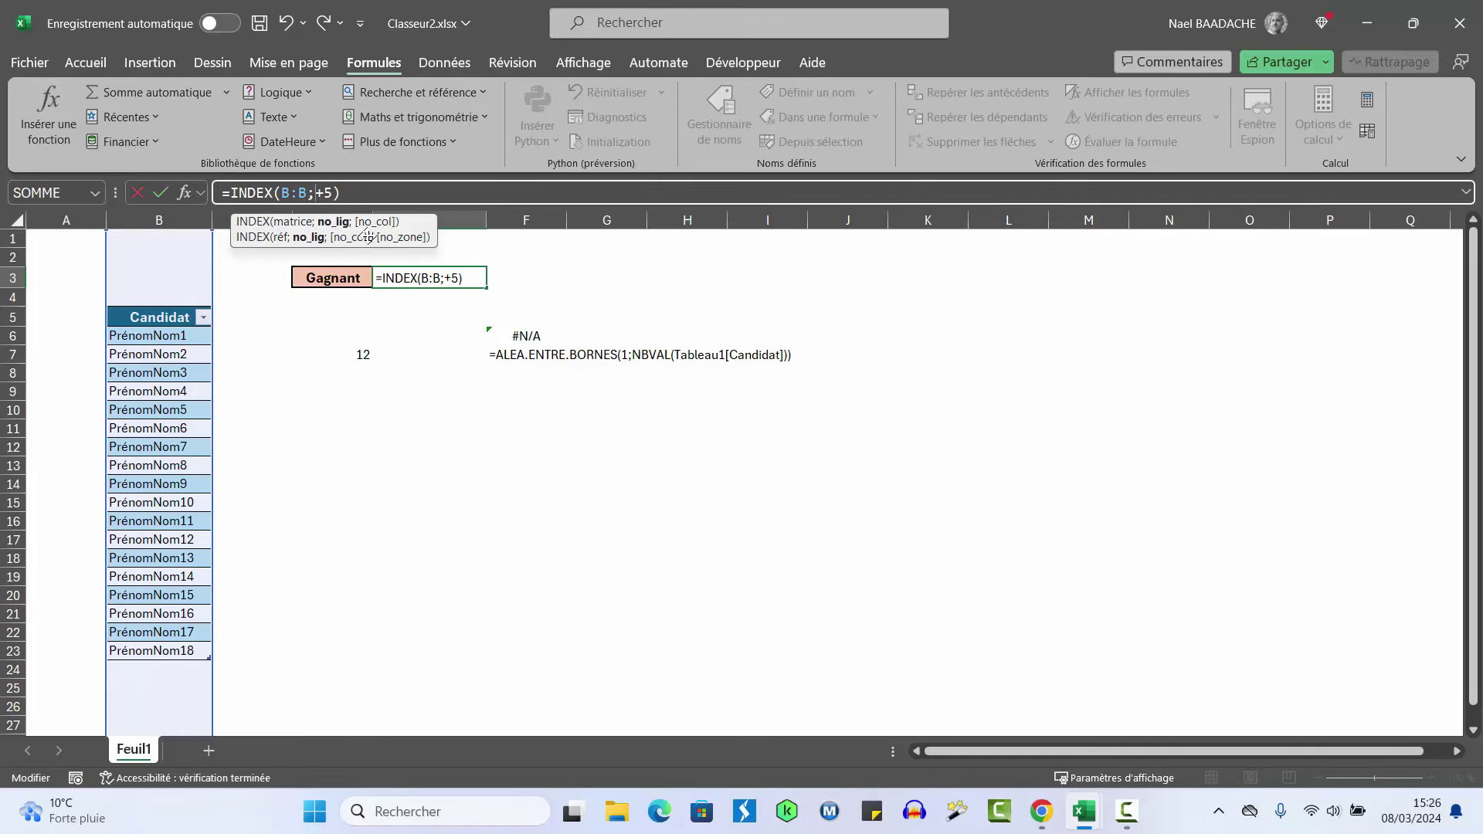
pyautogui.hotkey('ctrl', 'v')
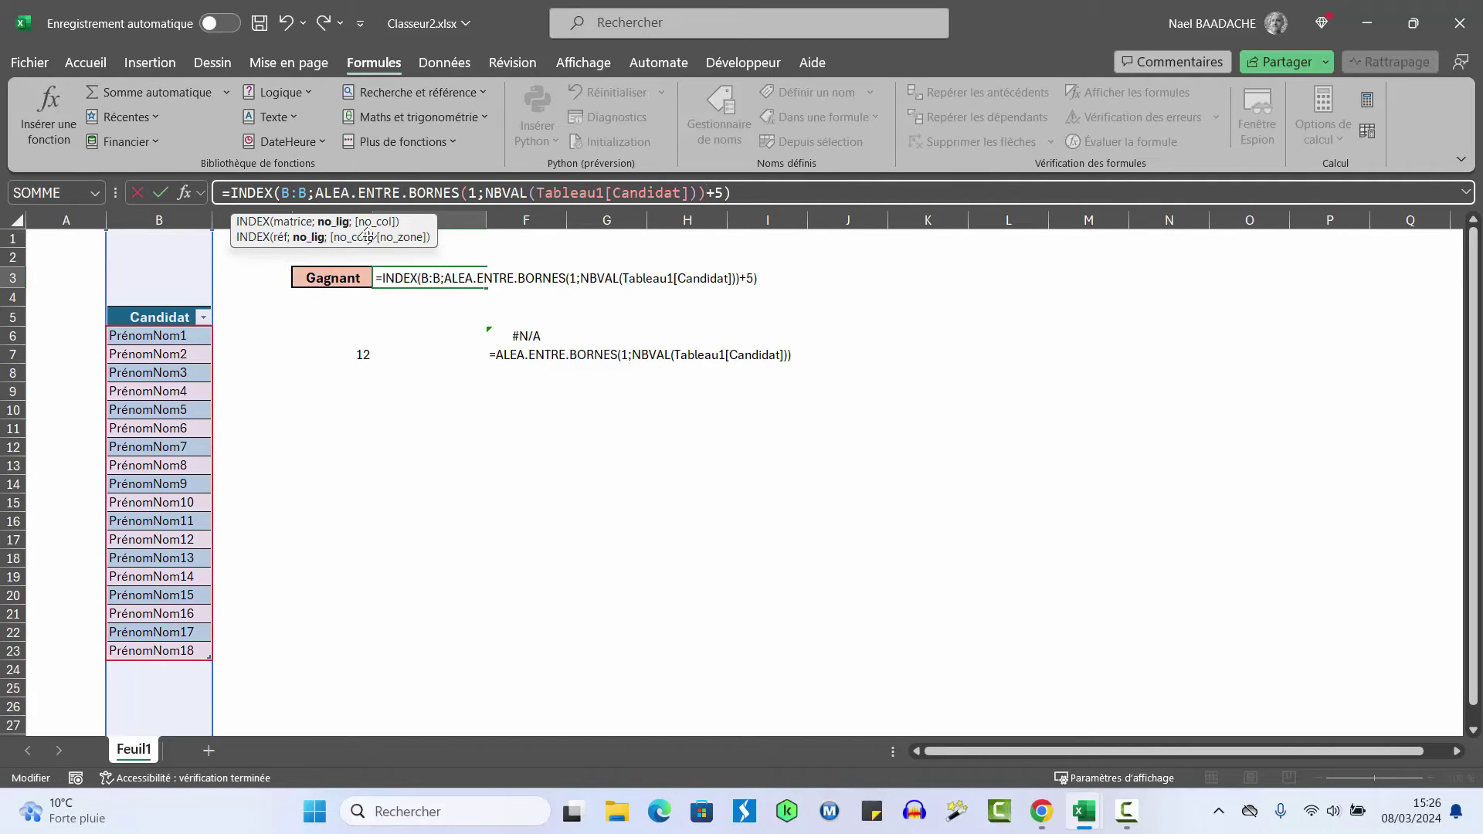
pyautogui.press('Return')
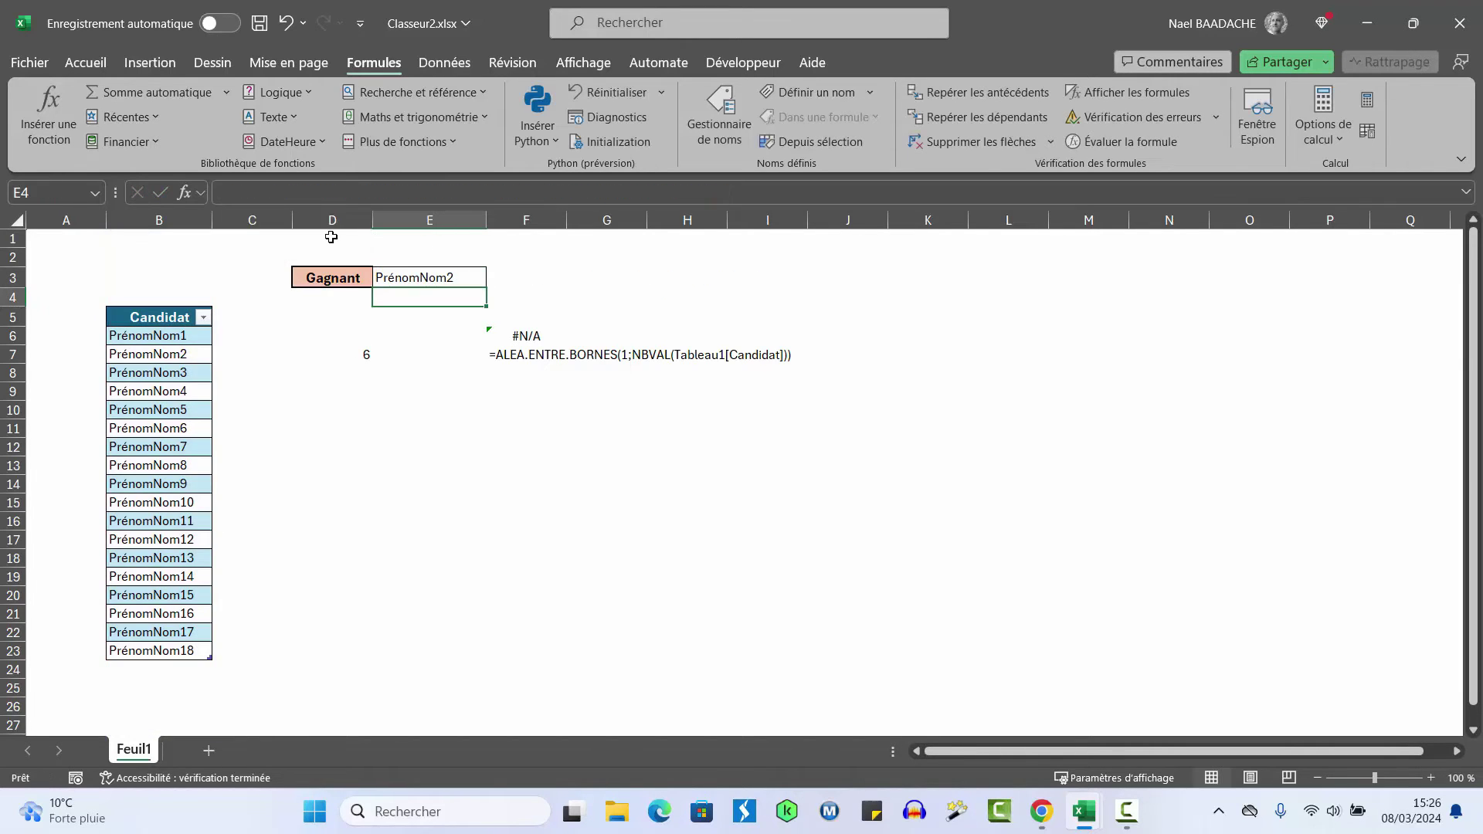
# Clear helper cell D7 and notes F6:F8, recalculate with F9, and save the workbook
pyautogui.click(338, 358)
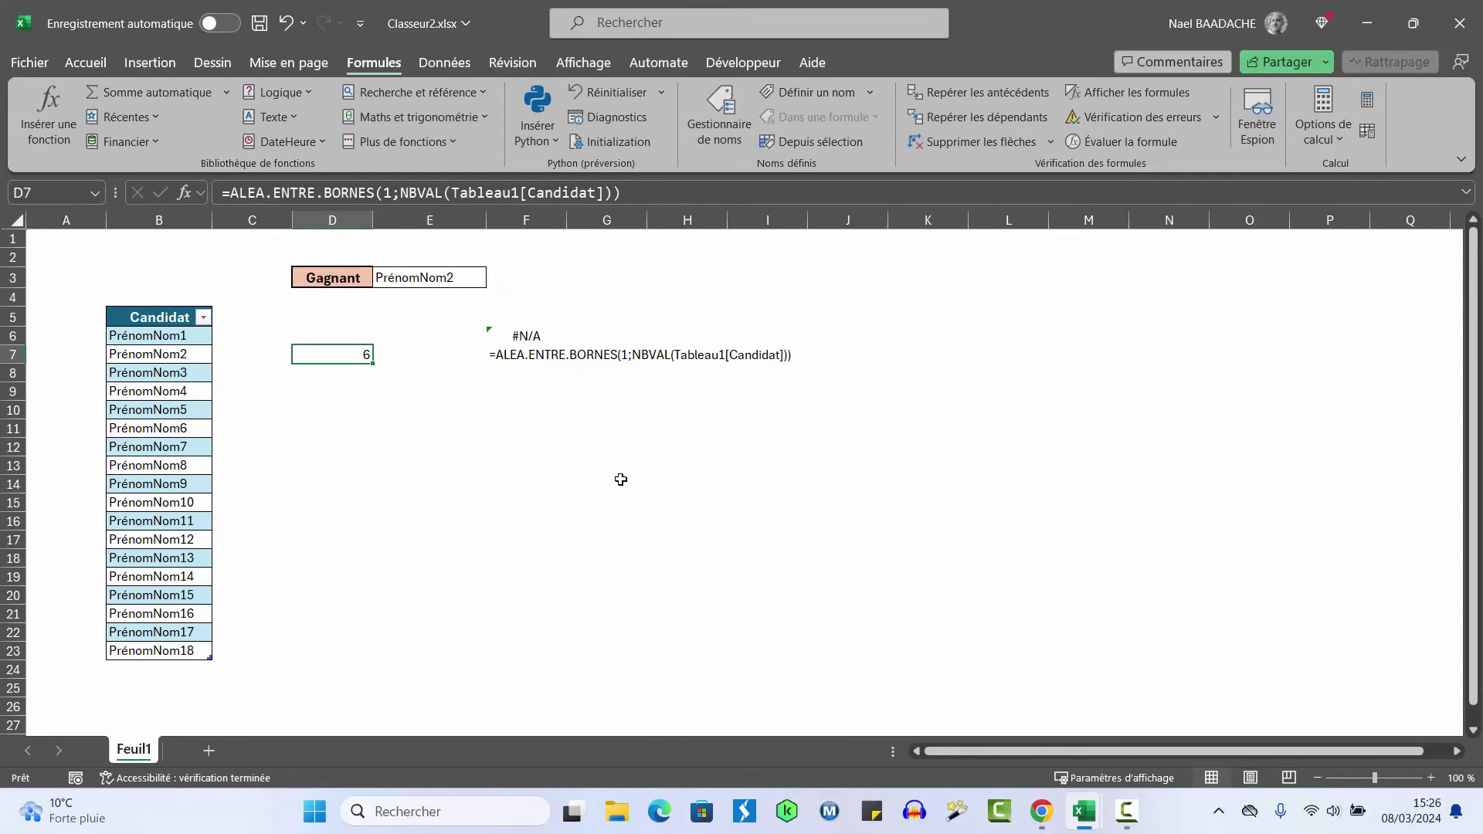
pyautogui.press('Delete')
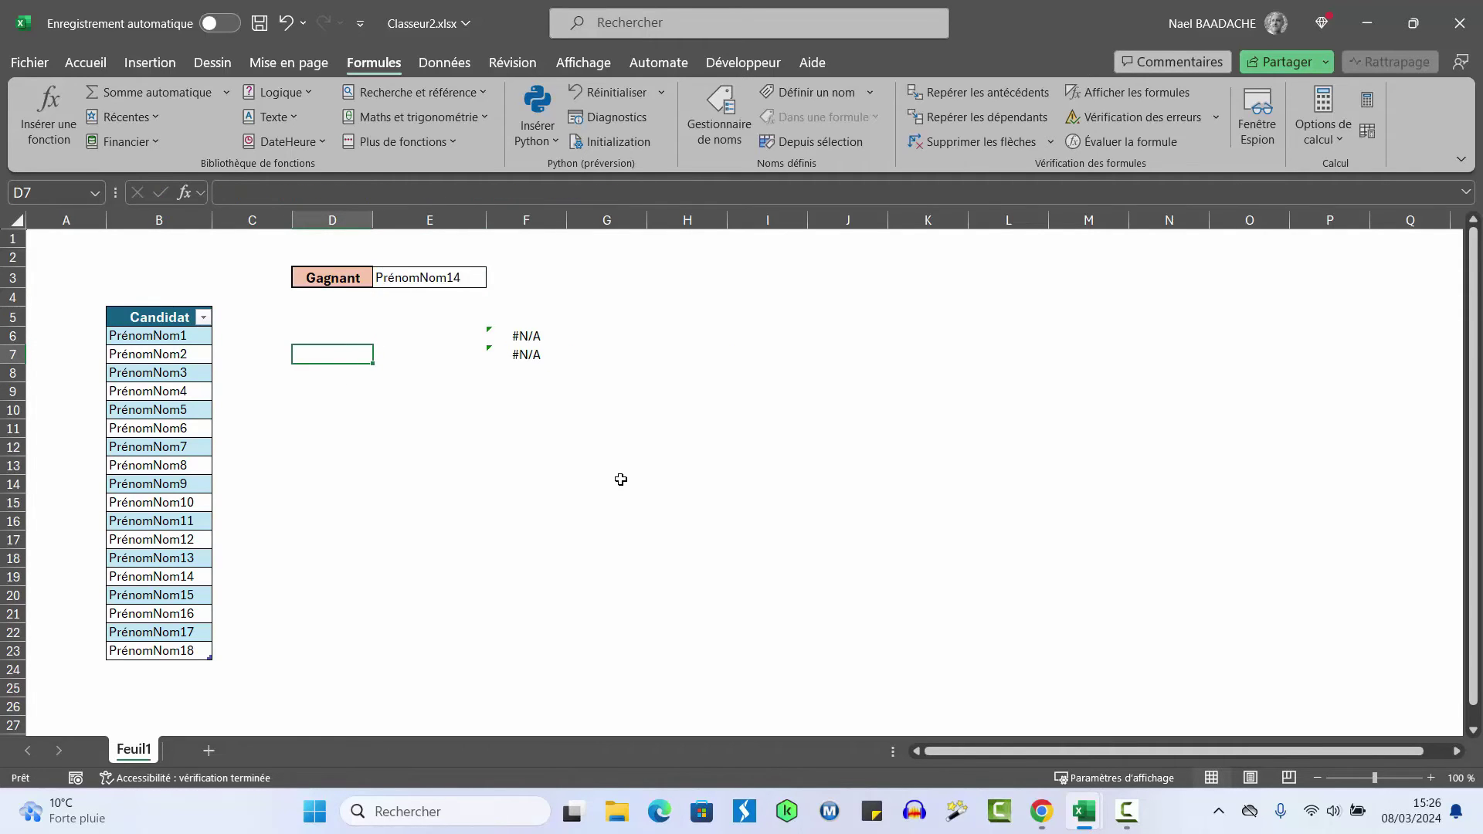
pyautogui.moveTo(545, 339); pyautogui.dragTo(544, 369)
pyautogui.press('Delete')
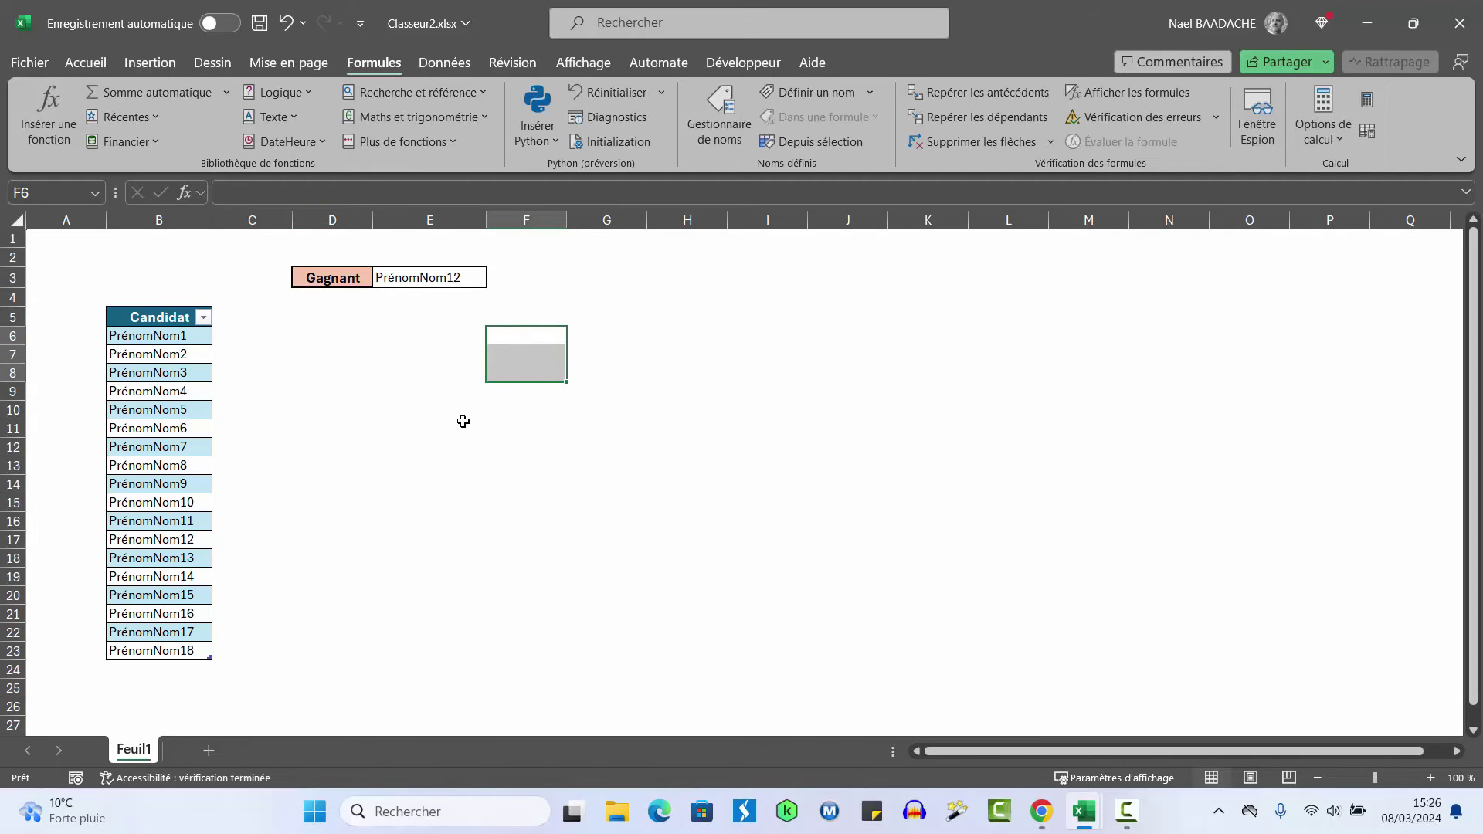
pyautogui.press('F9')
pyautogui.press('F9')
pyautogui.press('F9')
pyautogui.hotkey('ctrl', 's')
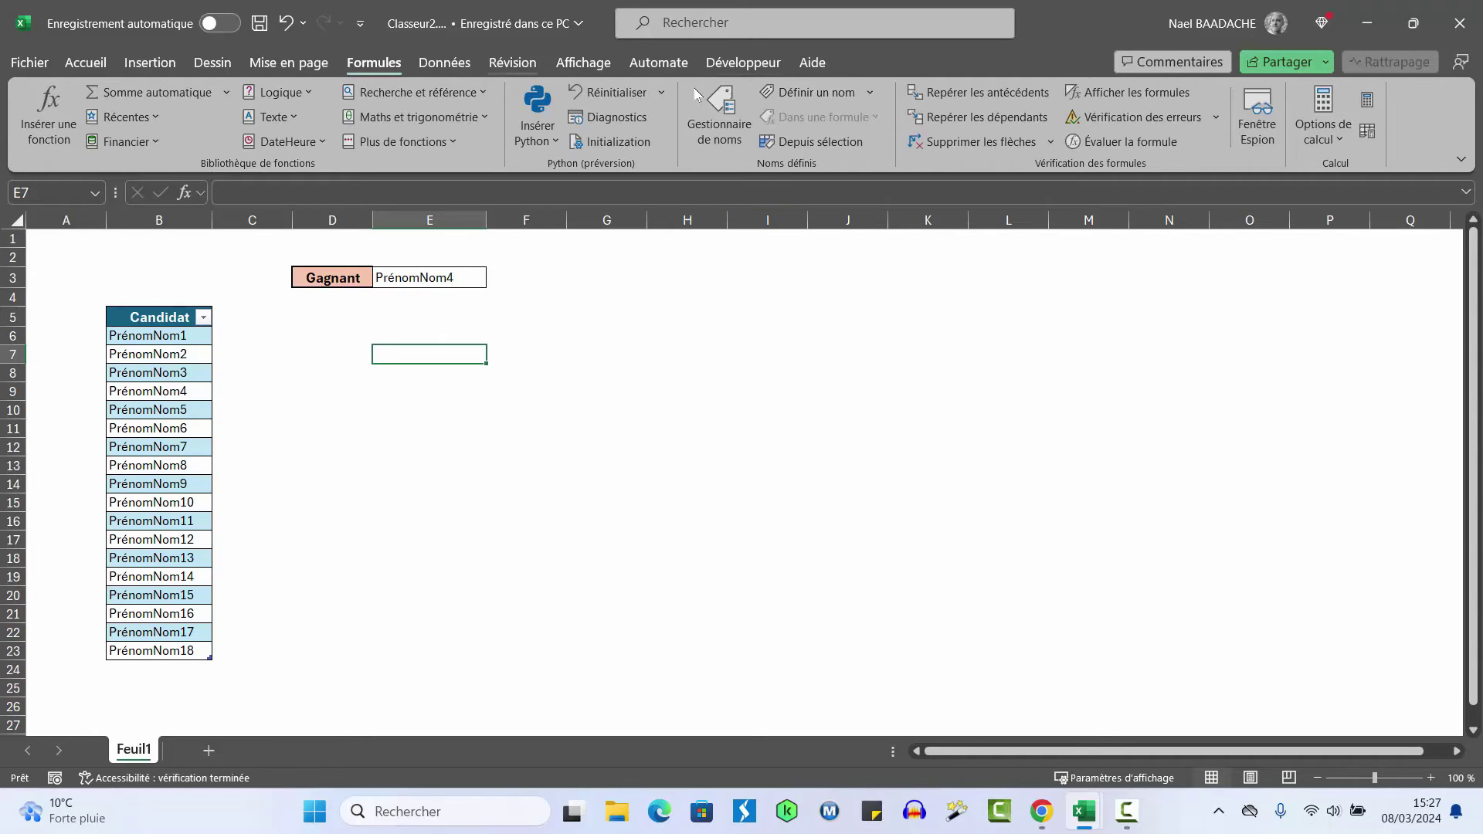
# Tick Développeur under Personnaliser le ruban in Excel Options and confirm with OK
pyautogui.click(750, 64)
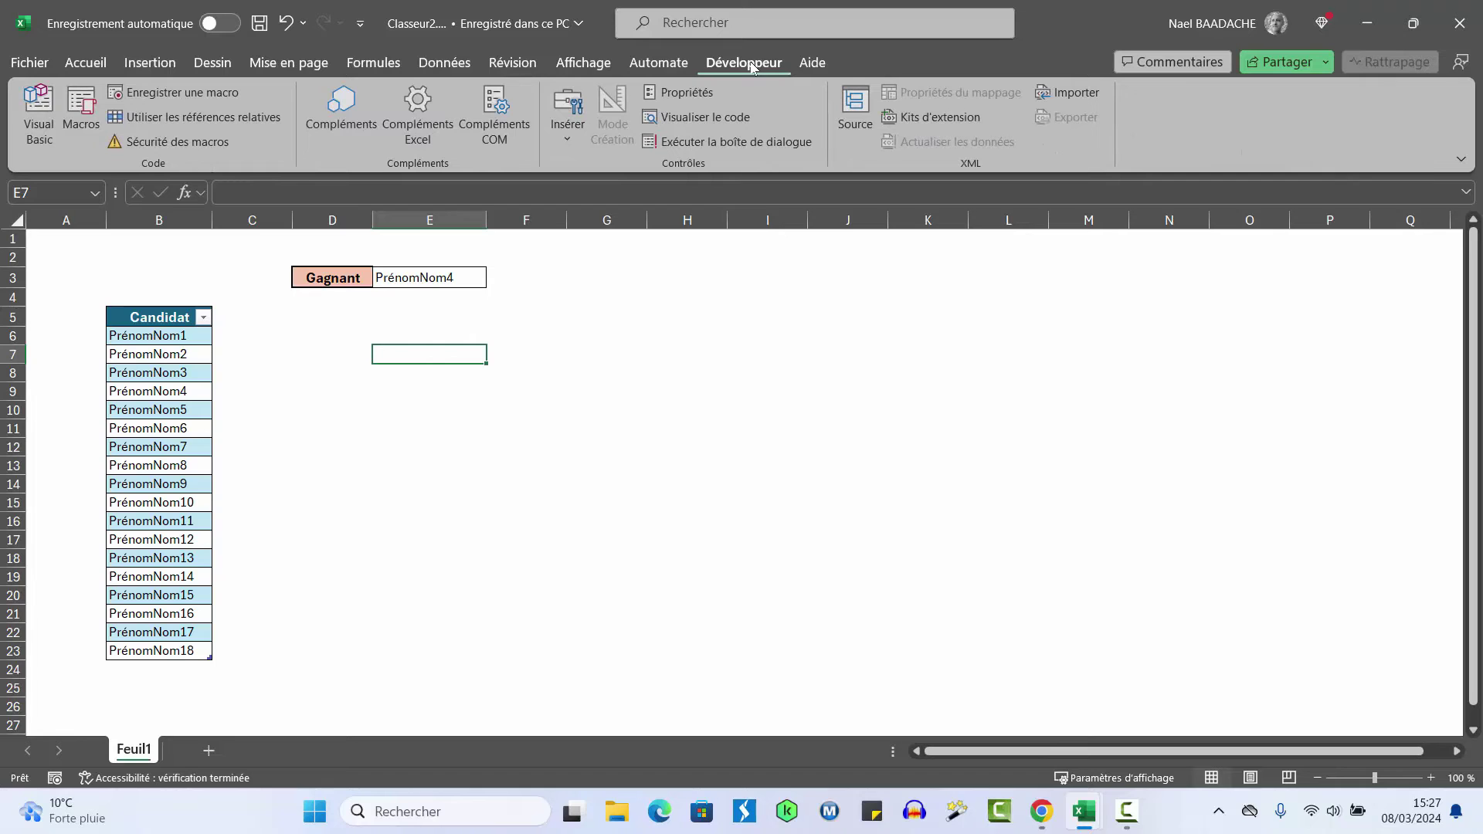
pyautogui.click(29, 63)
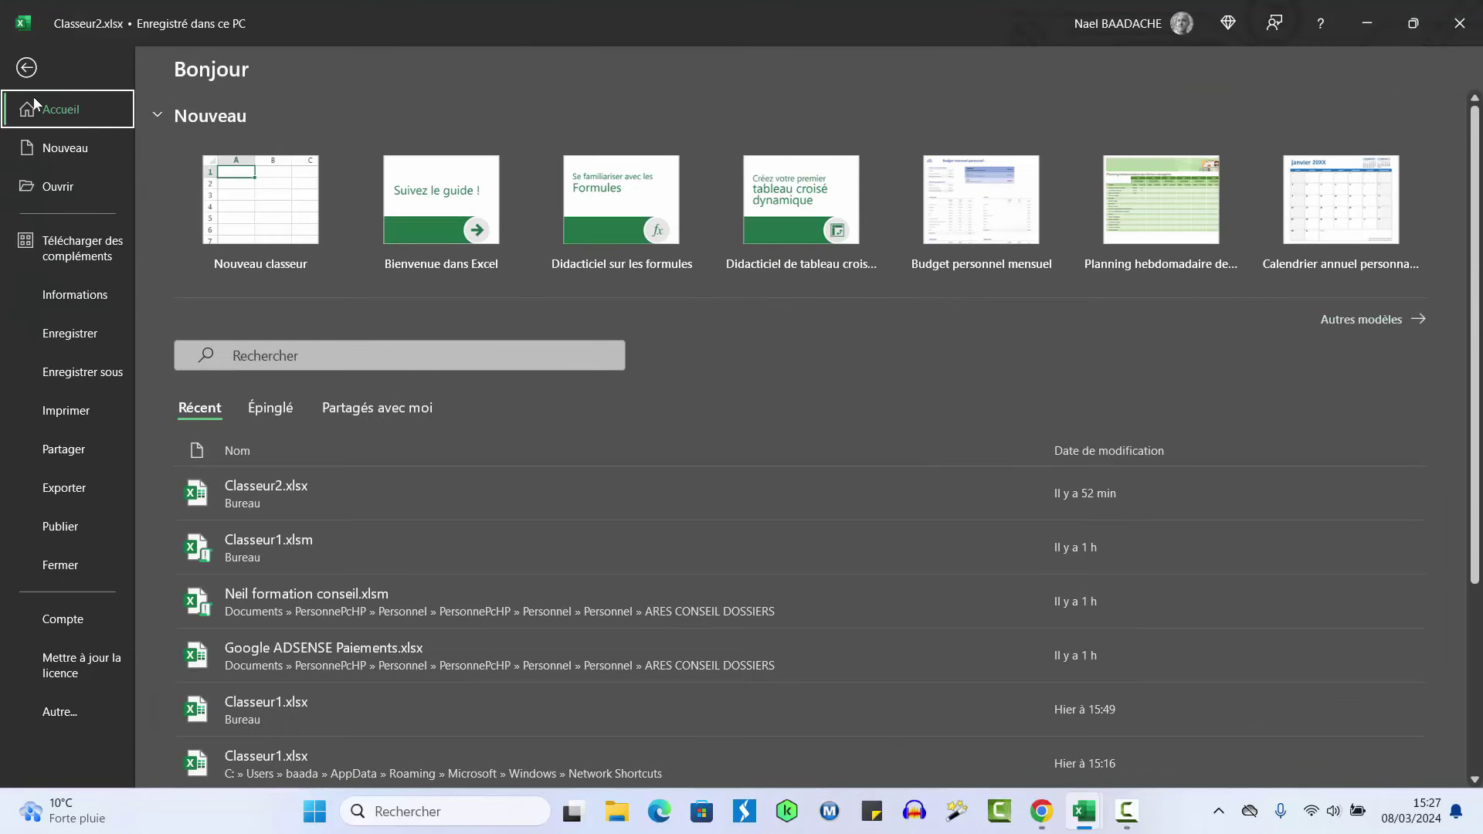
pyautogui.click(62, 712)
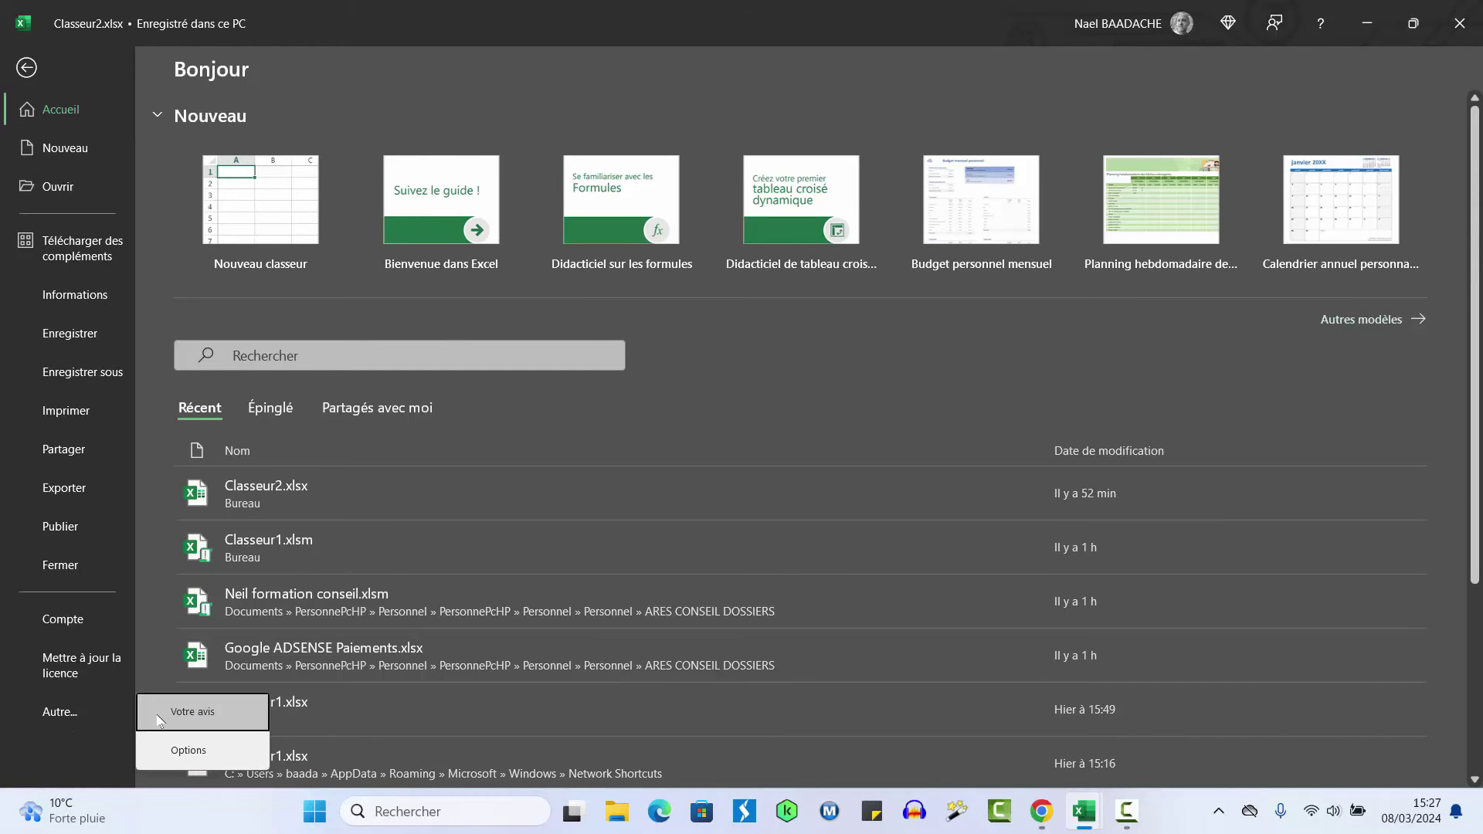
pyautogui.click(193, 751)
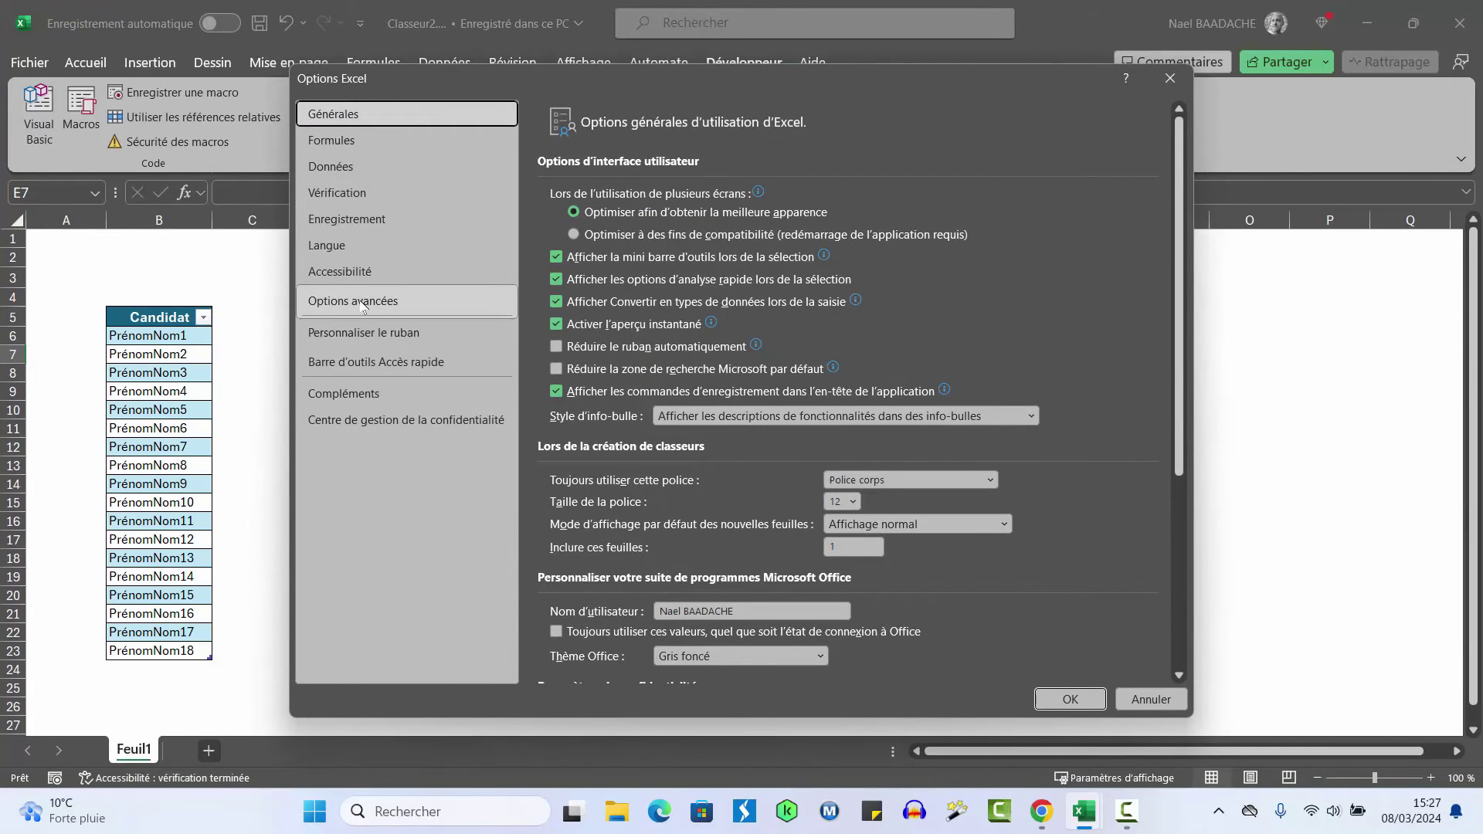
pyautogui.click(370, 334)
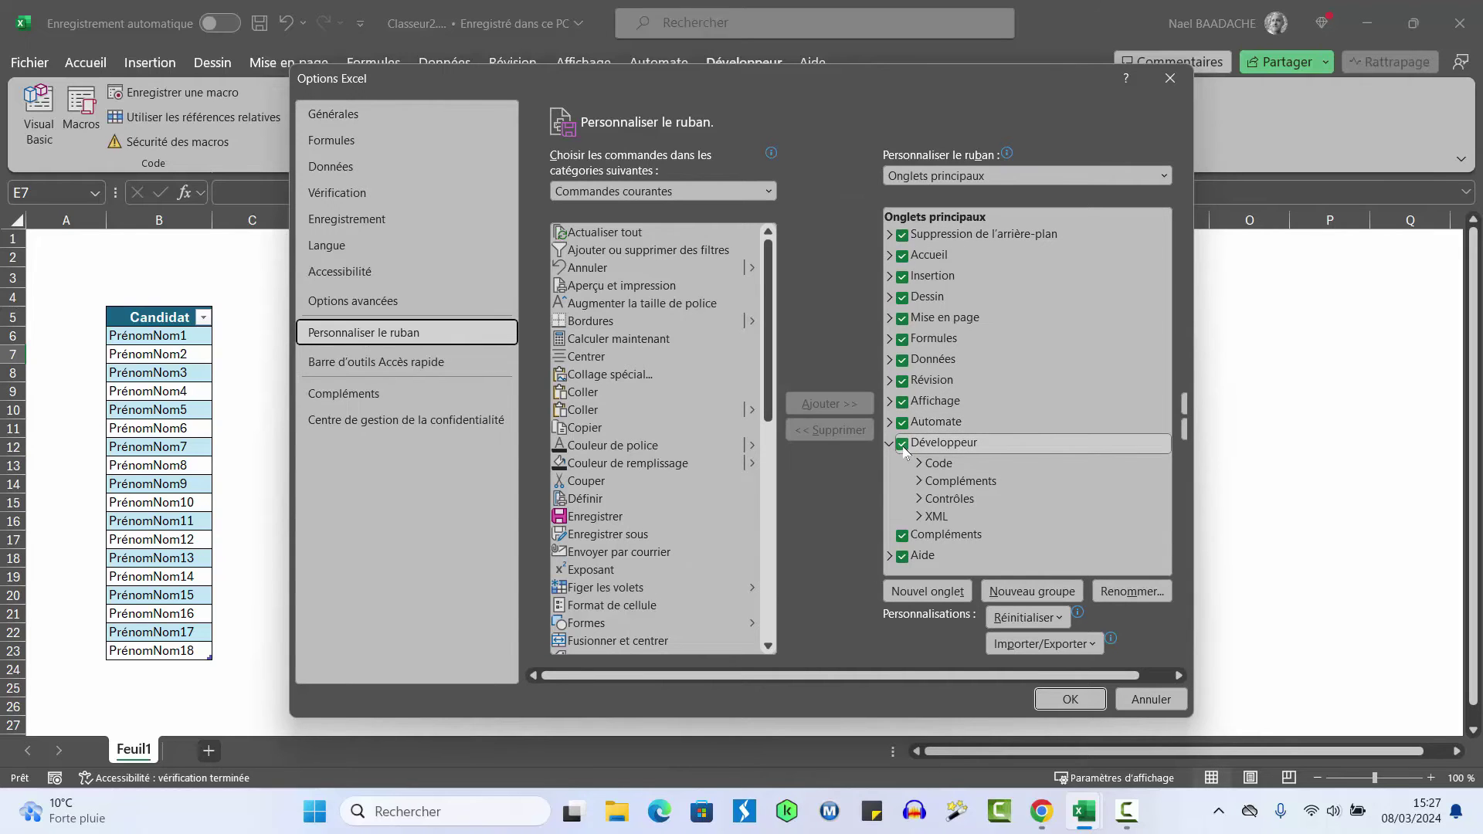
pyautogui.click(1070, 699)
pyautogui.click(772, 408)
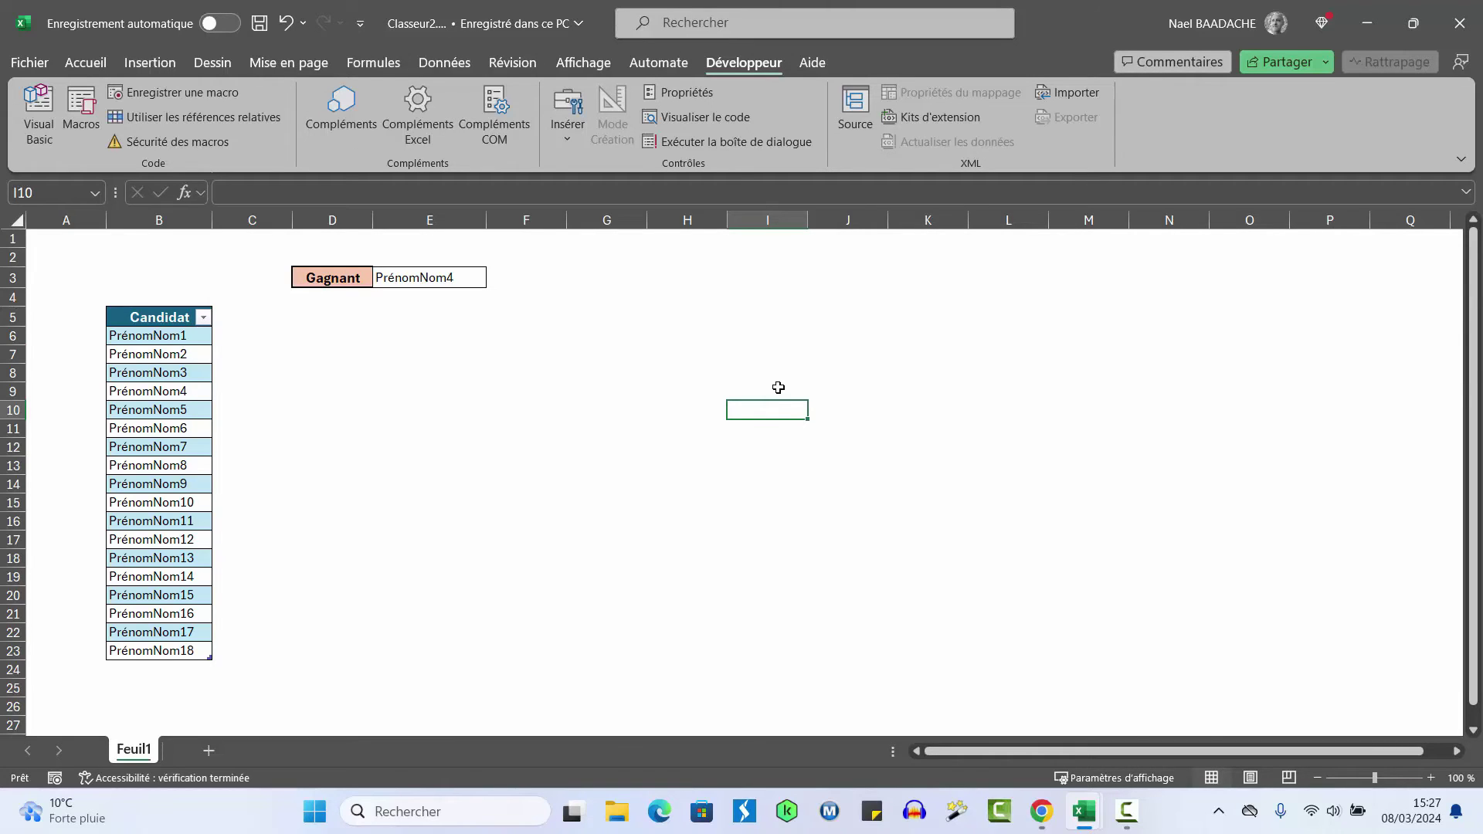
pyautogui.click(646, 322)
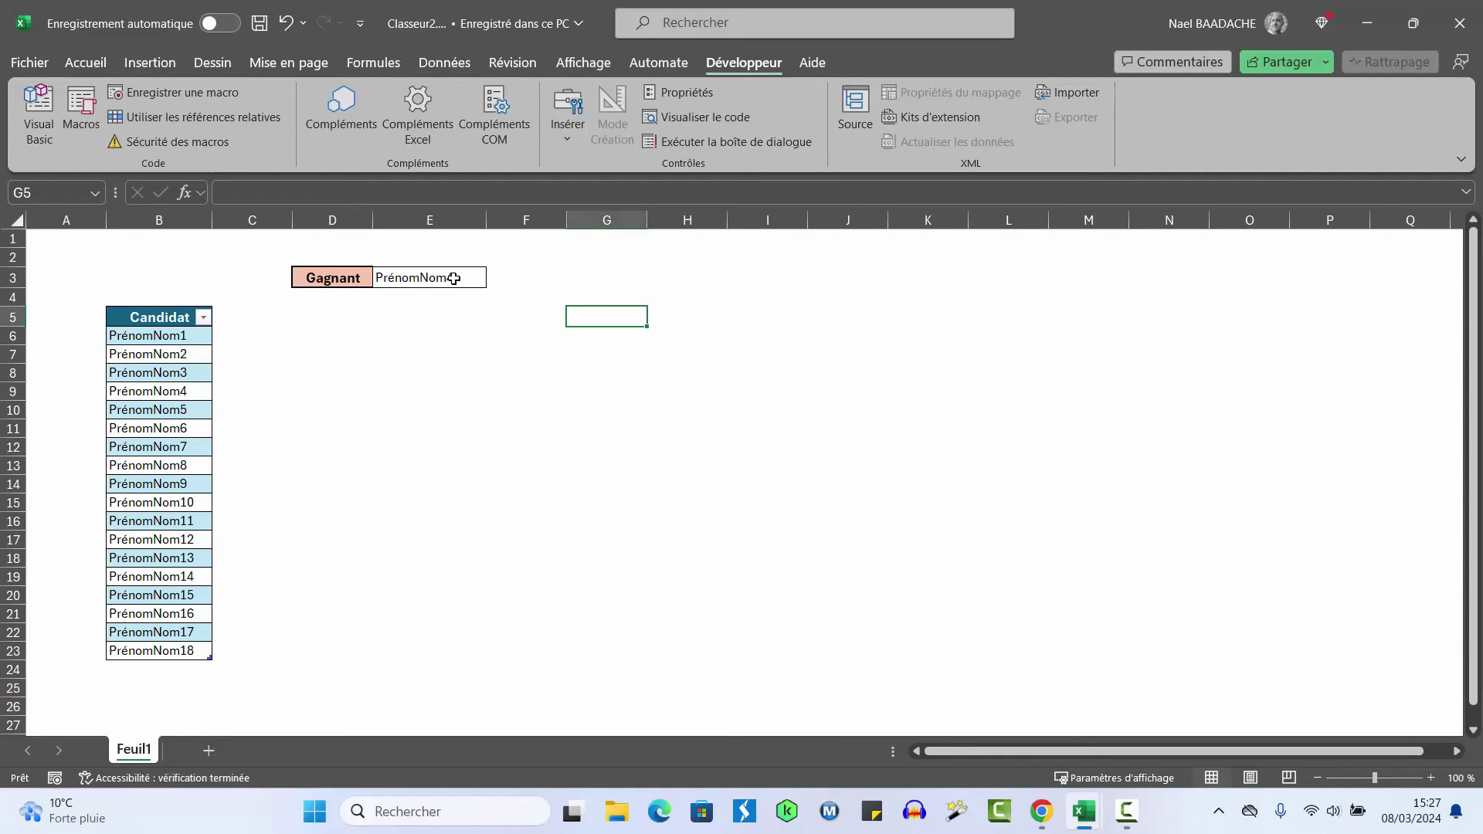
pyautogui.click(376, 66)
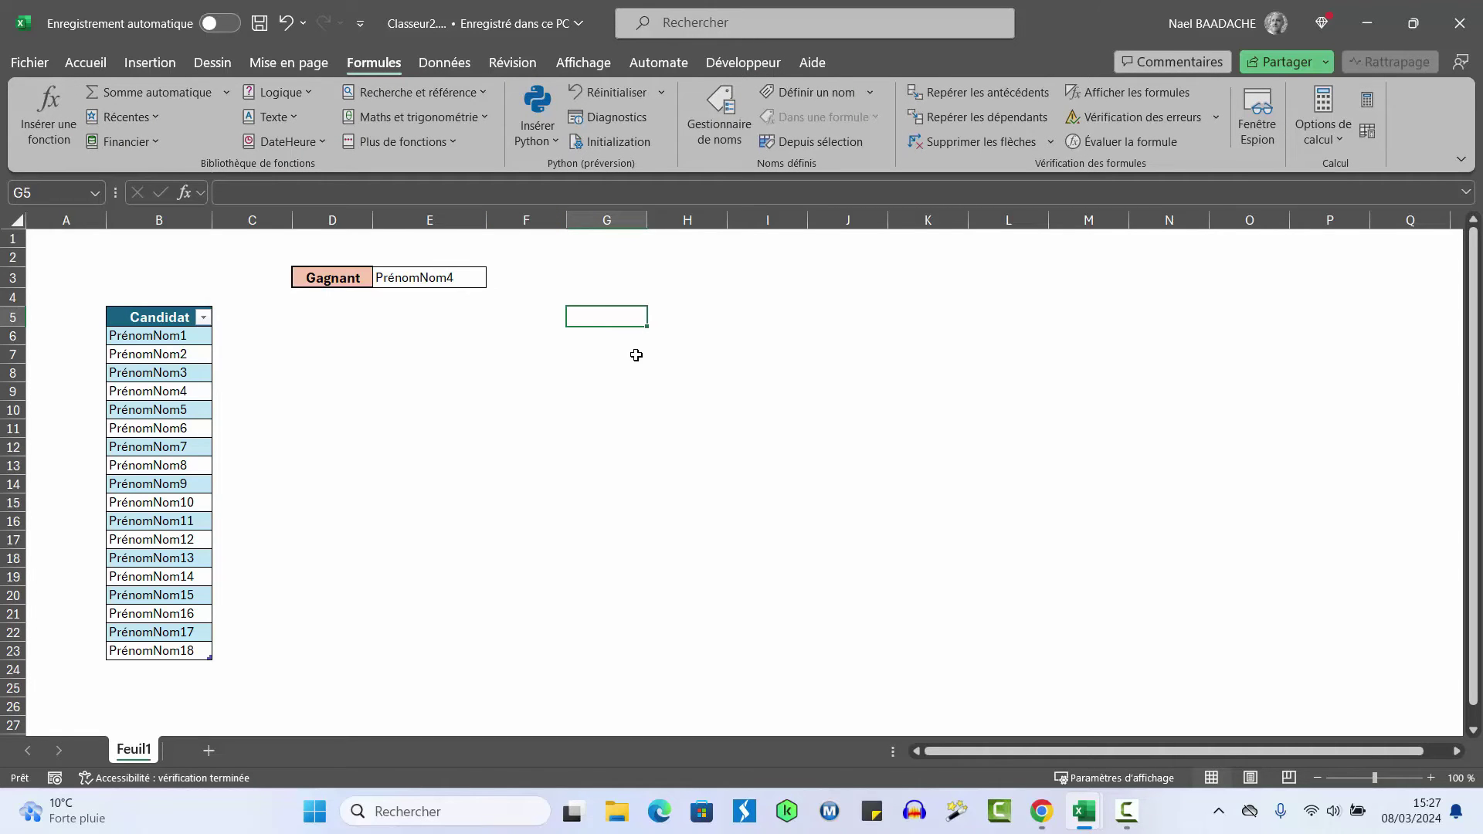
pyautogui.click(745, 64)
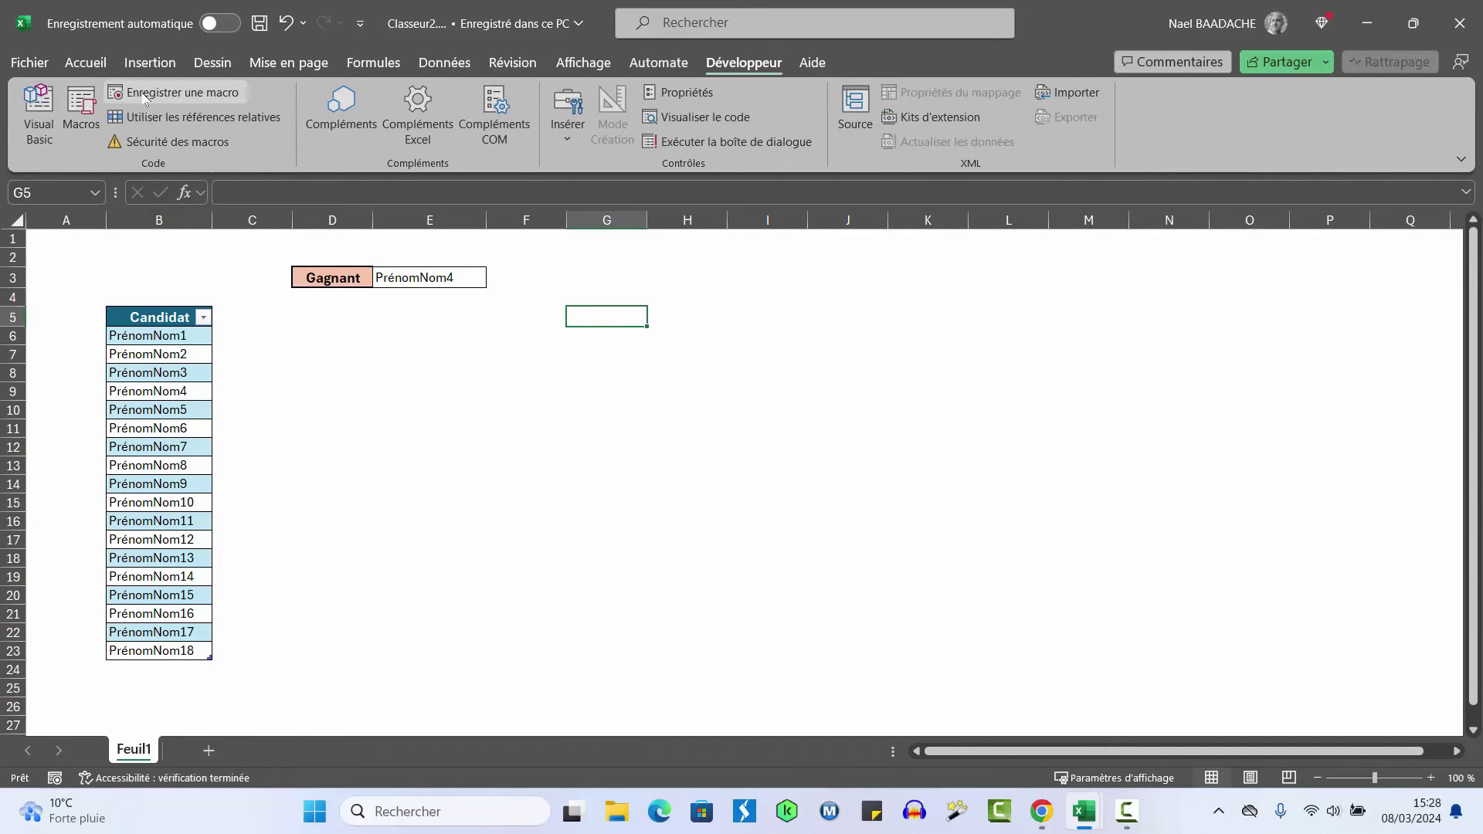
# Begin recording a macro named CALCULER, stored in Ce classeur
pyautogui.click(181, 94)
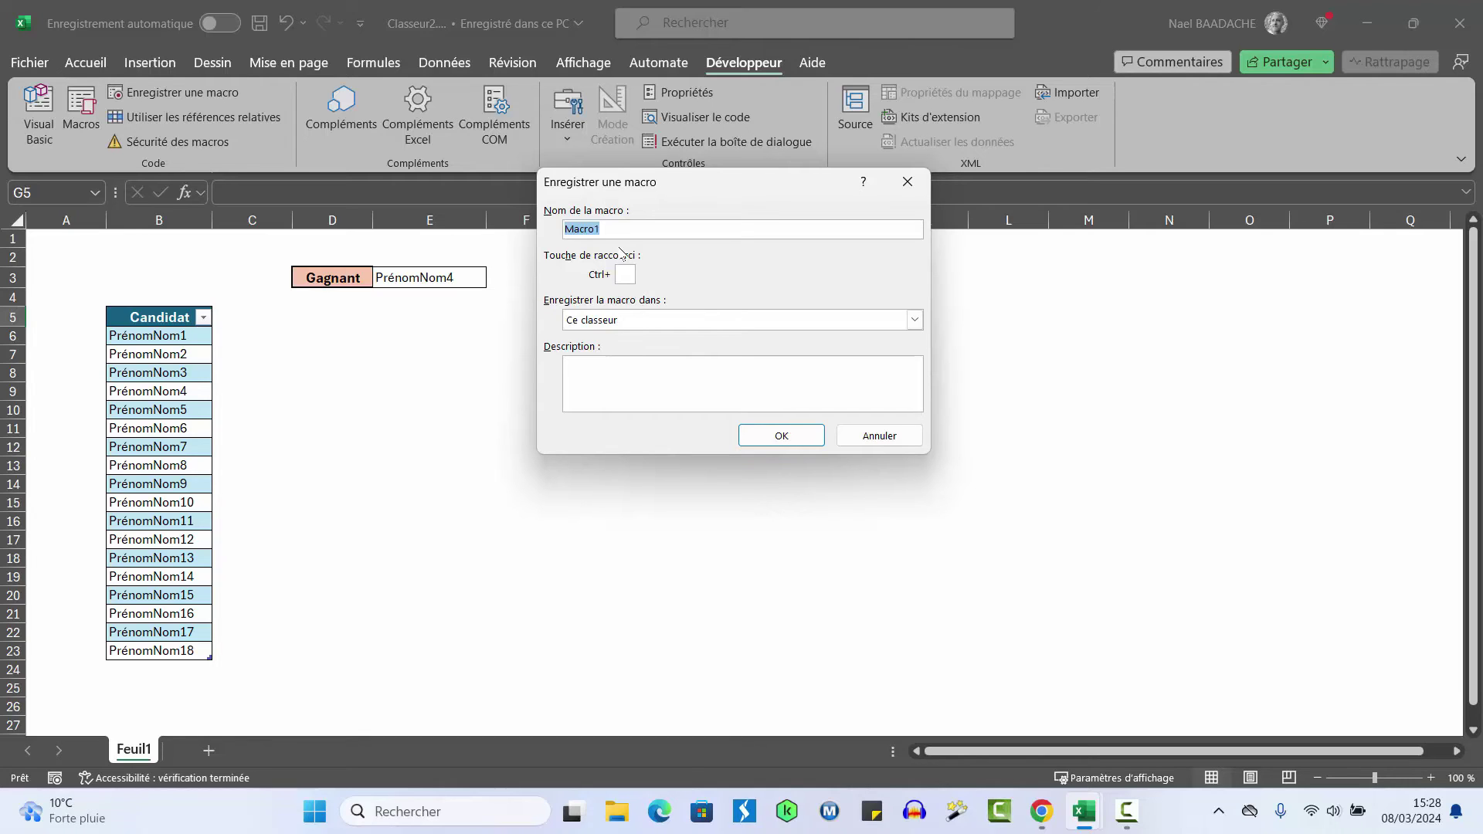
pyautogui.write('CALCULER')
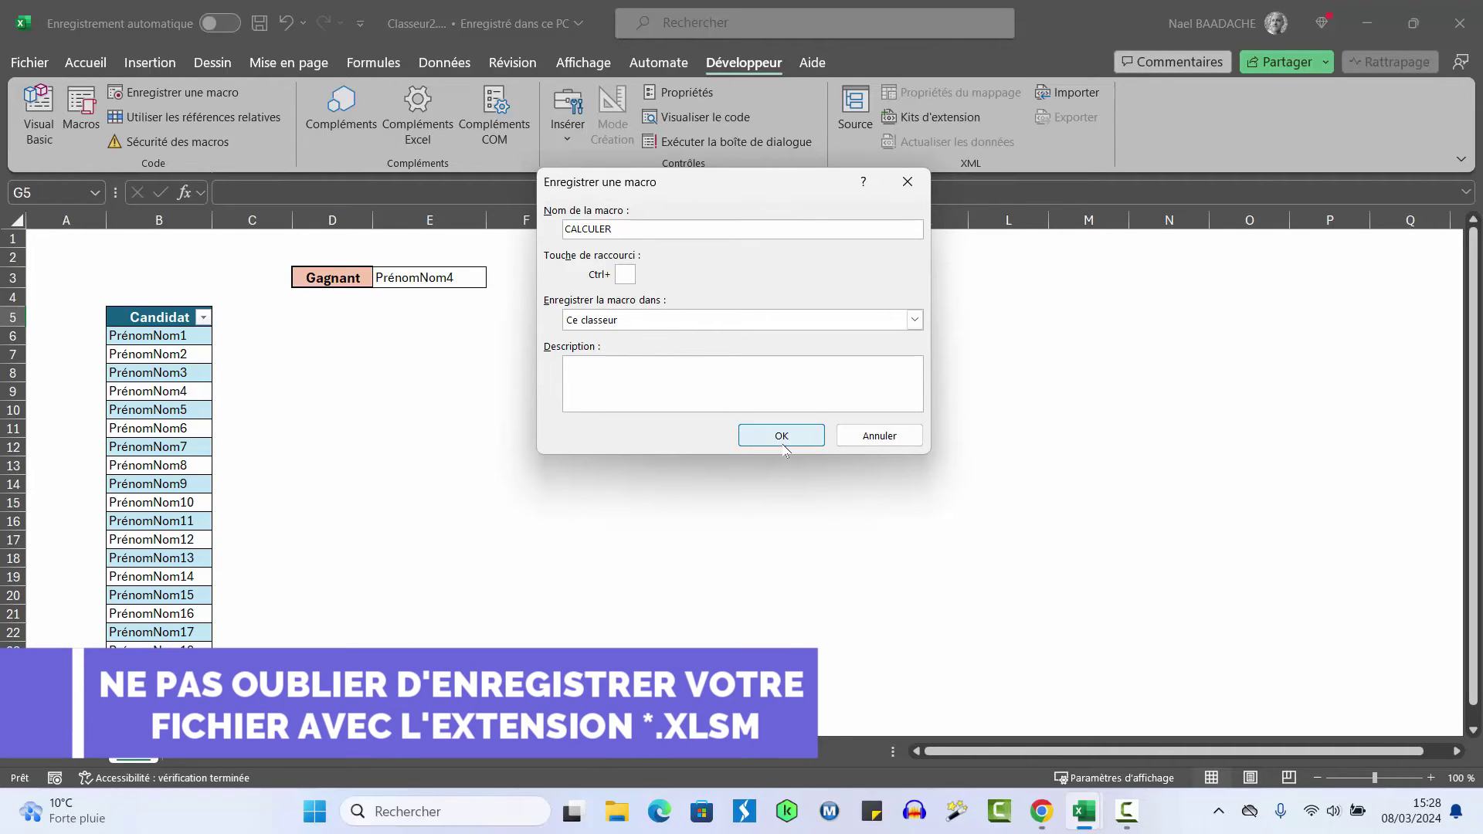
pyautogui.click(783, 437)
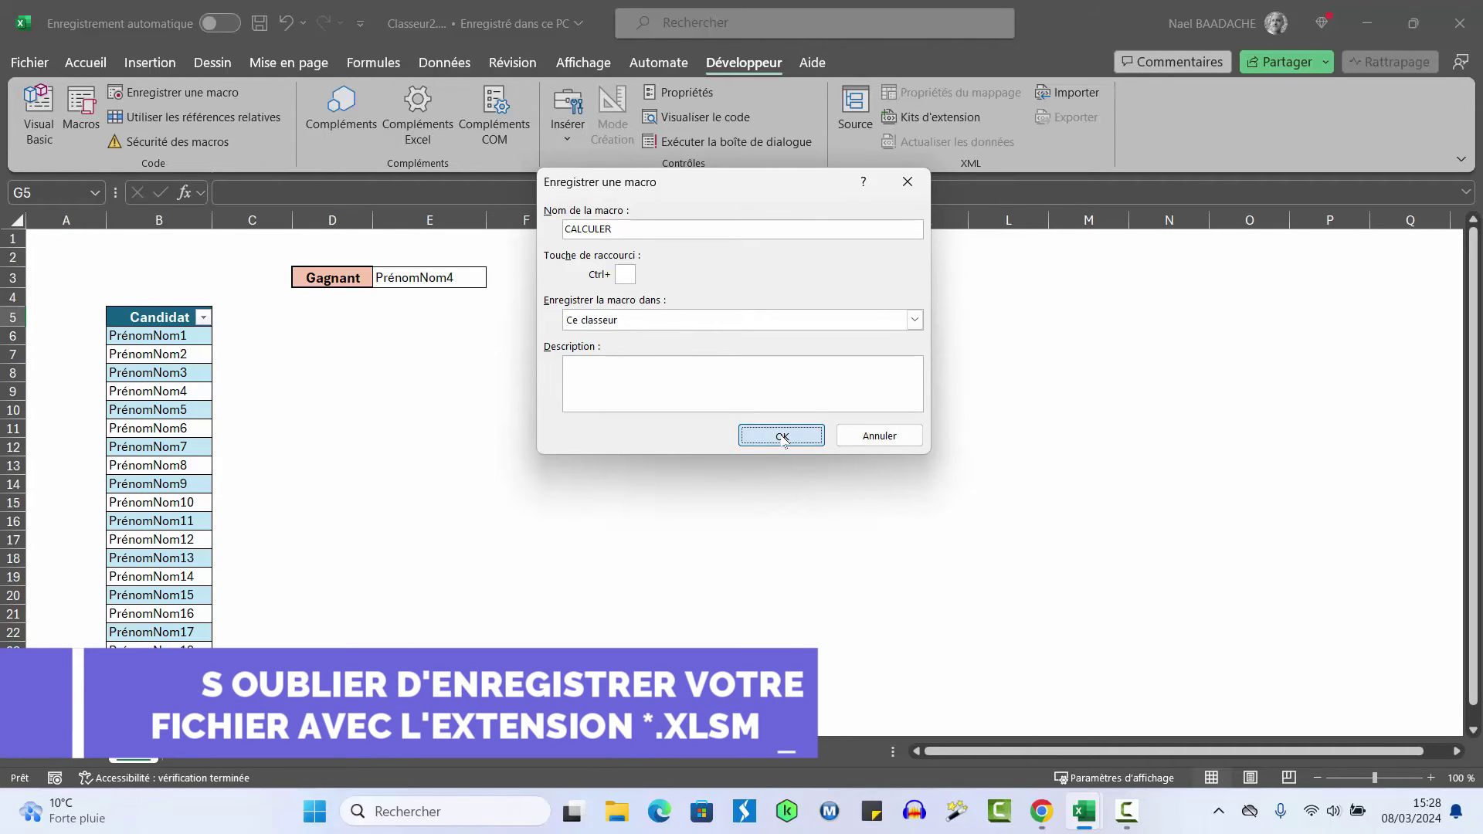
# With E3 selected, run Formules > Calculer maintenant, then stop the macro recording
pyautogui.click(434, 278)
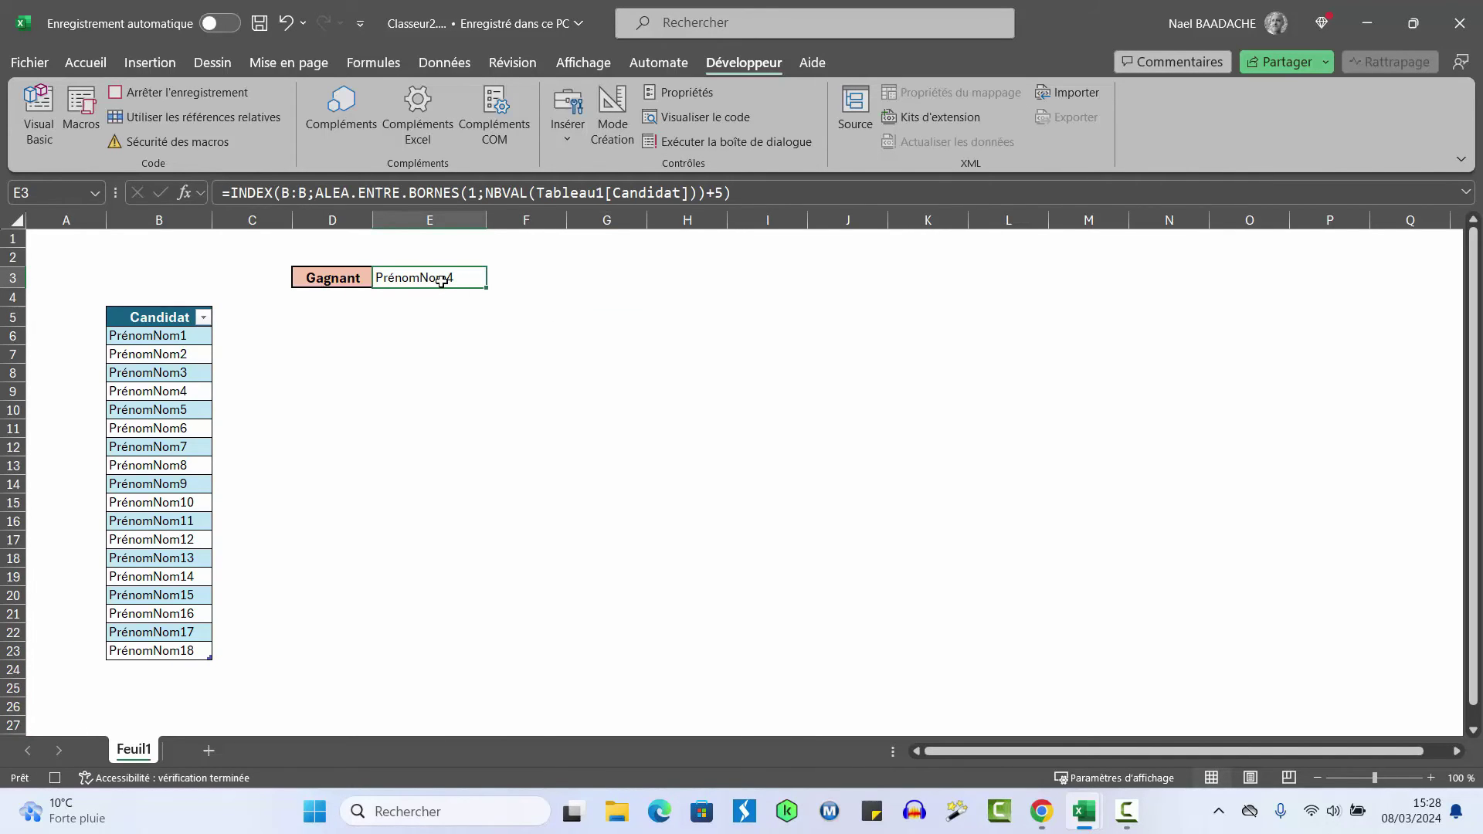
pyautogui.click(372, 63)
pyautogui.click(1367, 100)
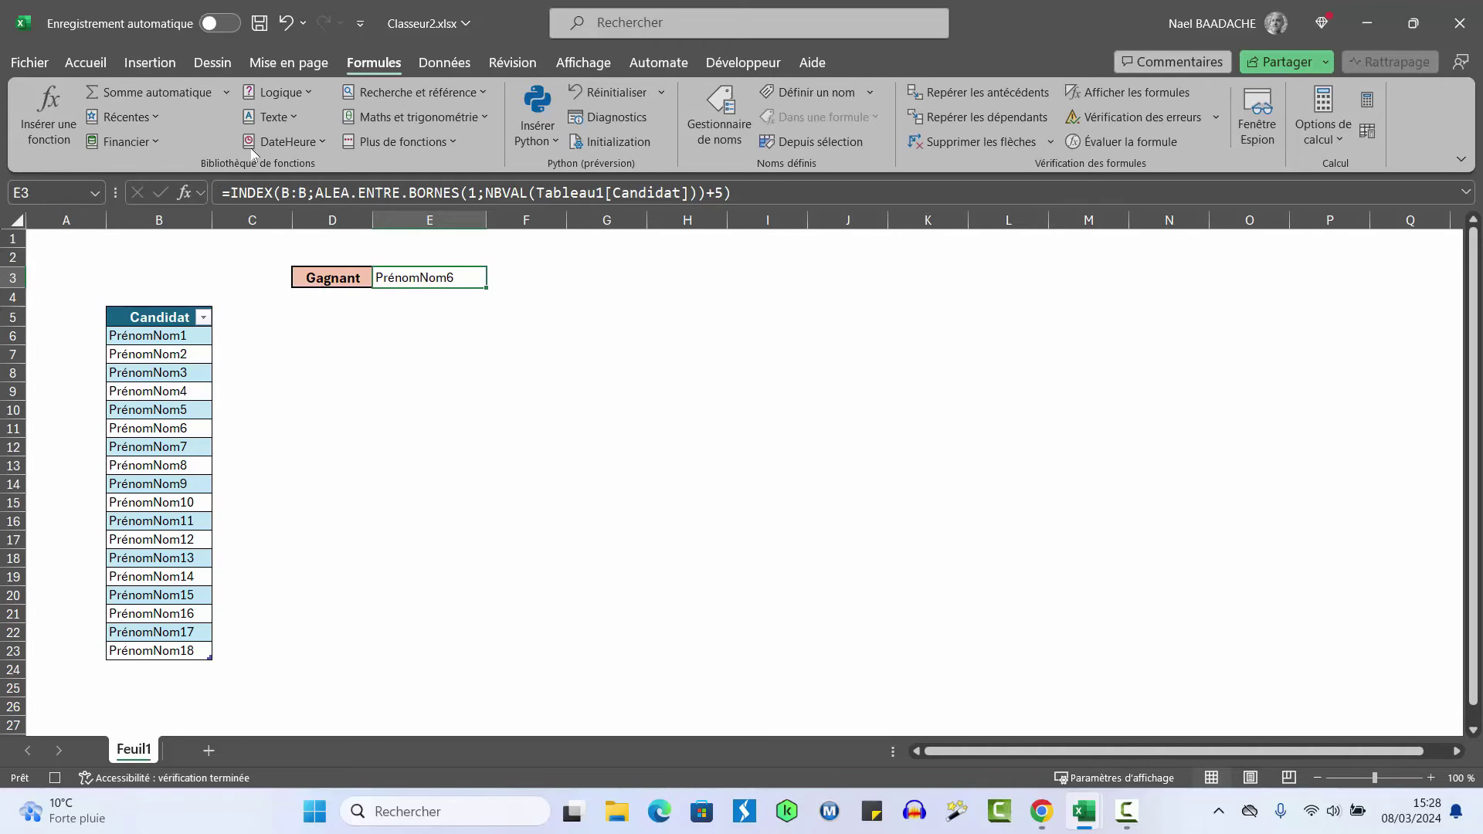
pyautogui.click(739, 65)
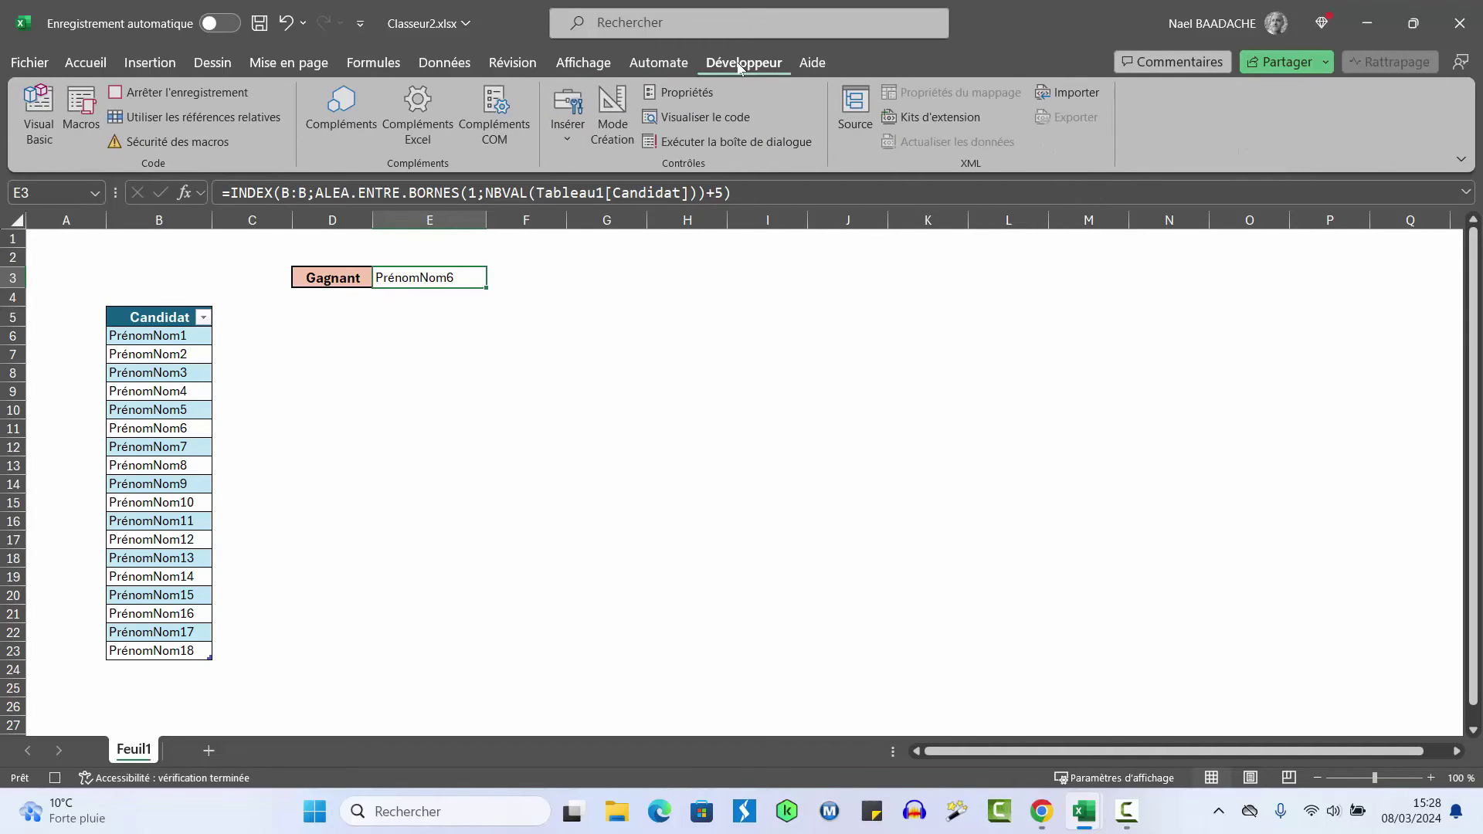
pyautogui.click(185, 92)
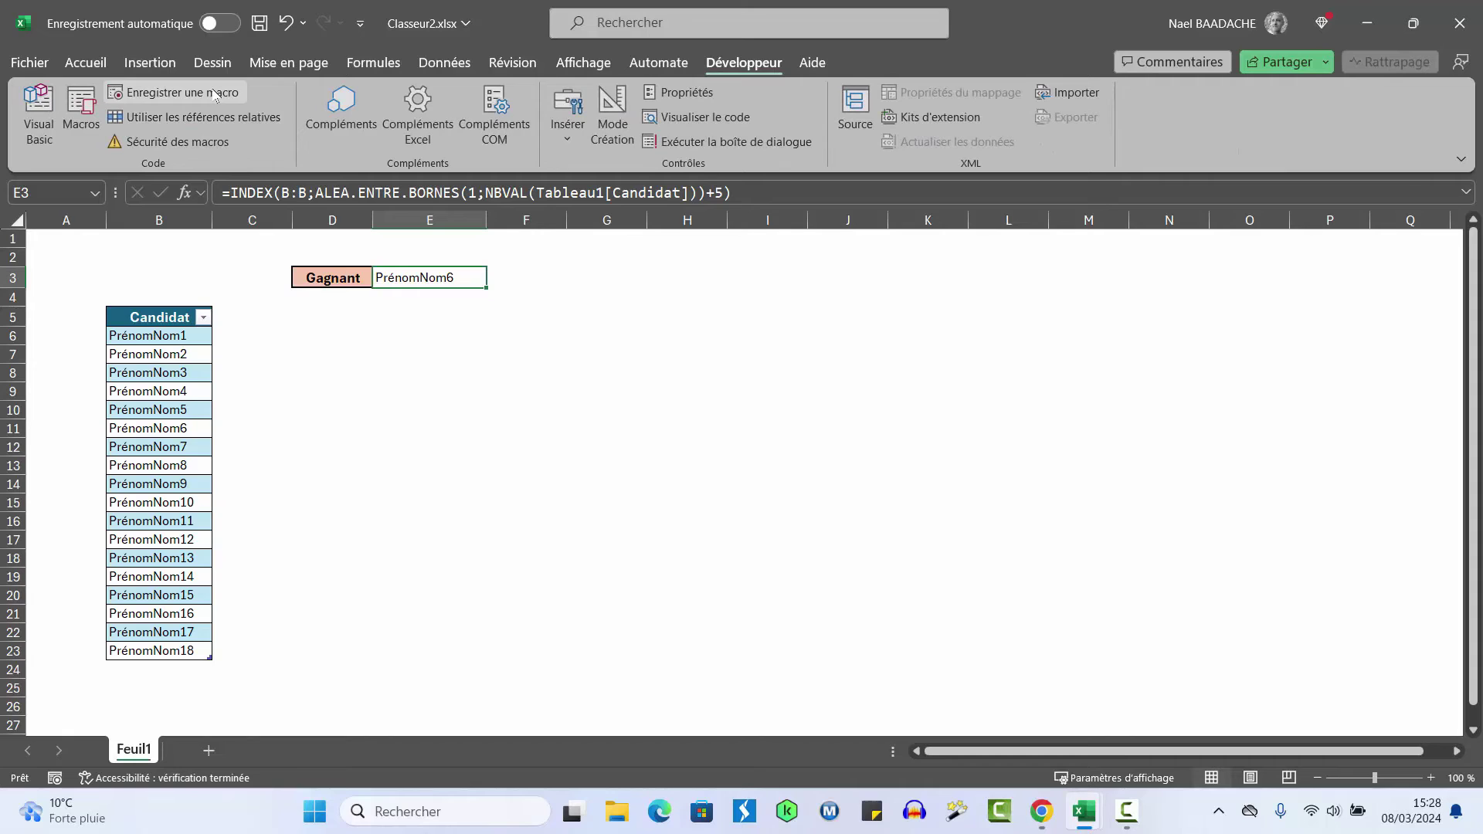
pyautogui.click(616, 318)
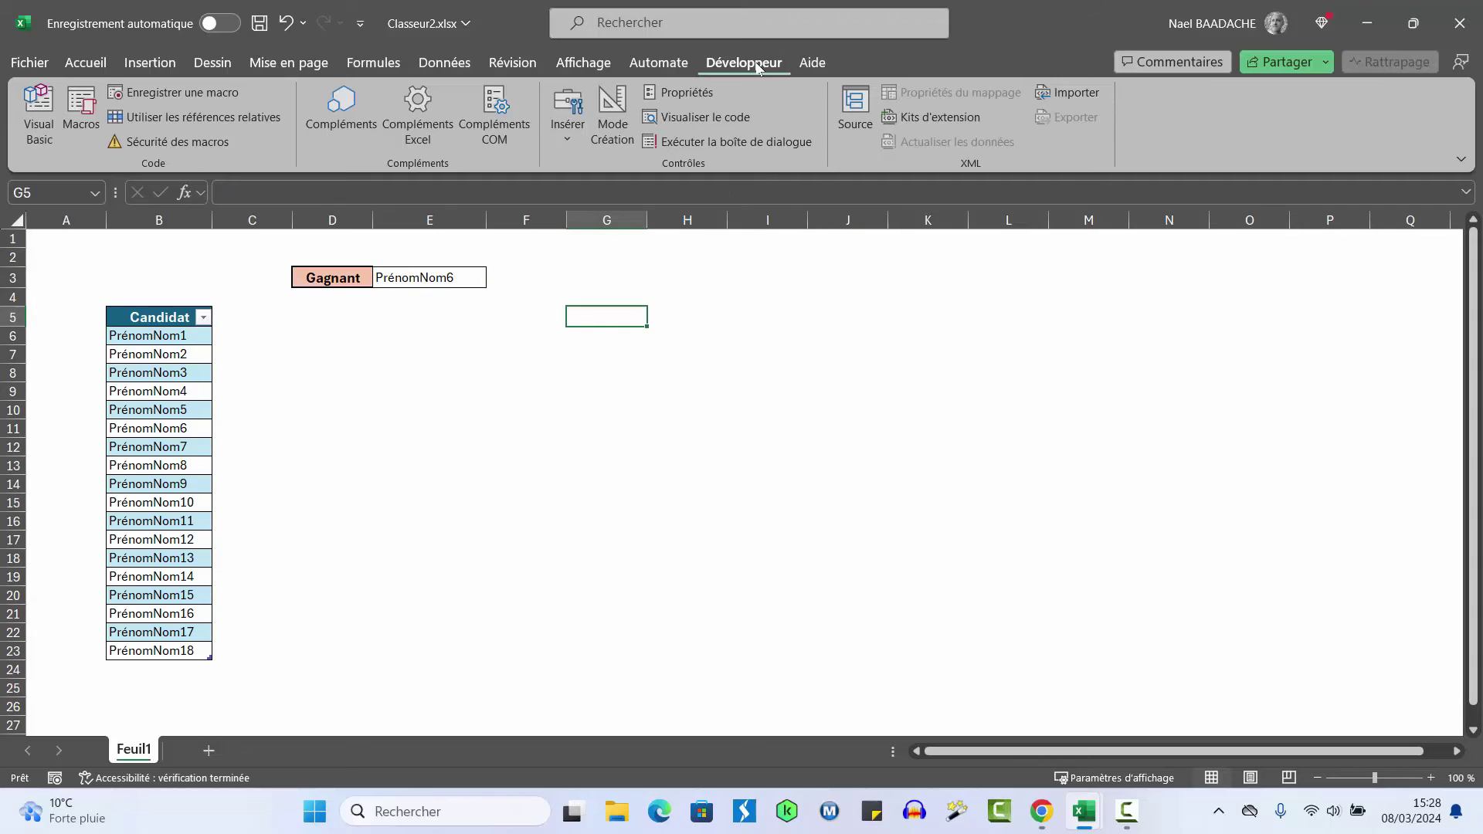
# Run CALCULER from the Macros list, redrawing the winner as PrénomNom4
pyautogui.click(81, 108)
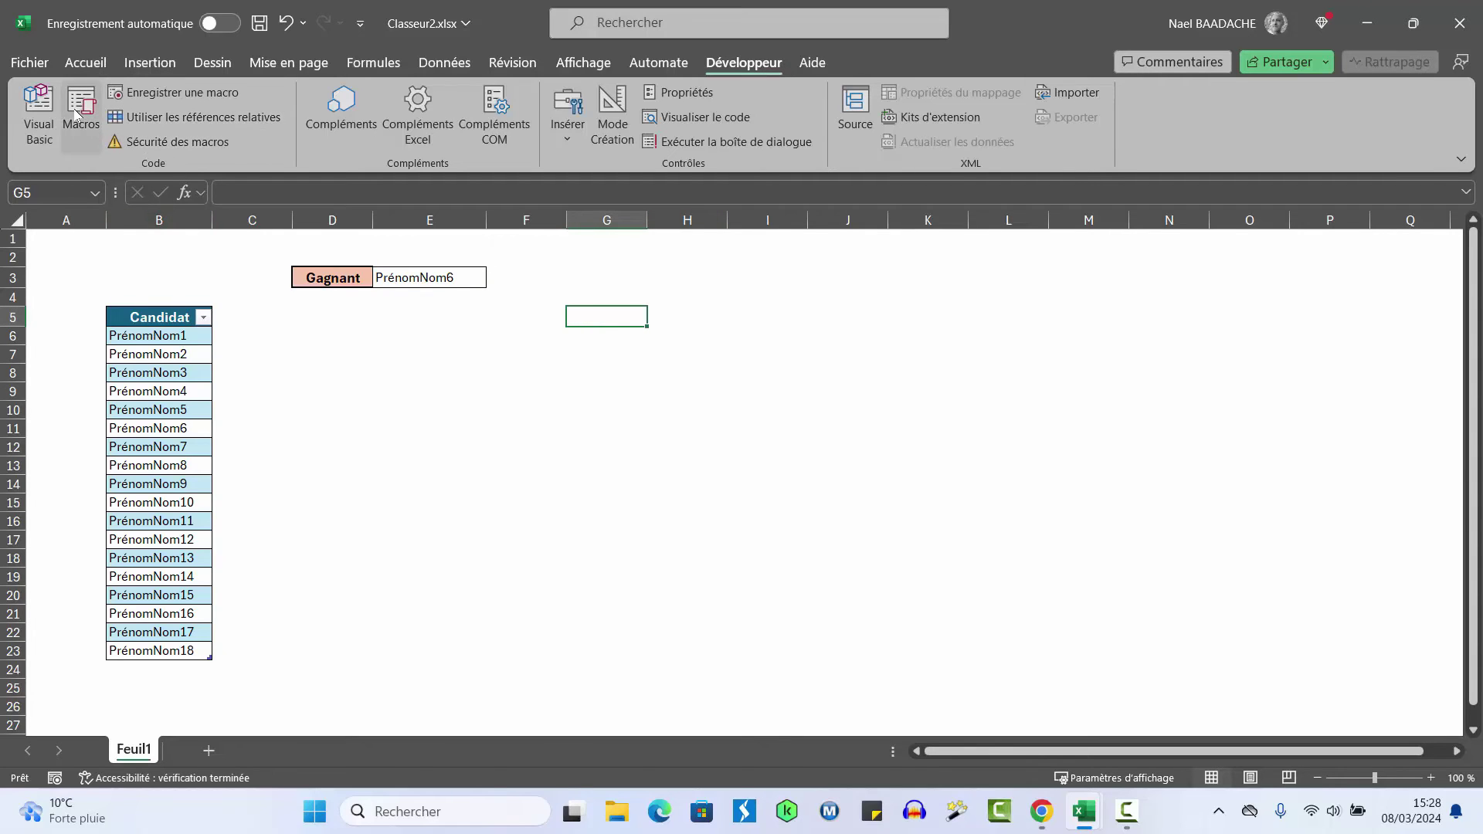
pyautogui.click(549, 226)
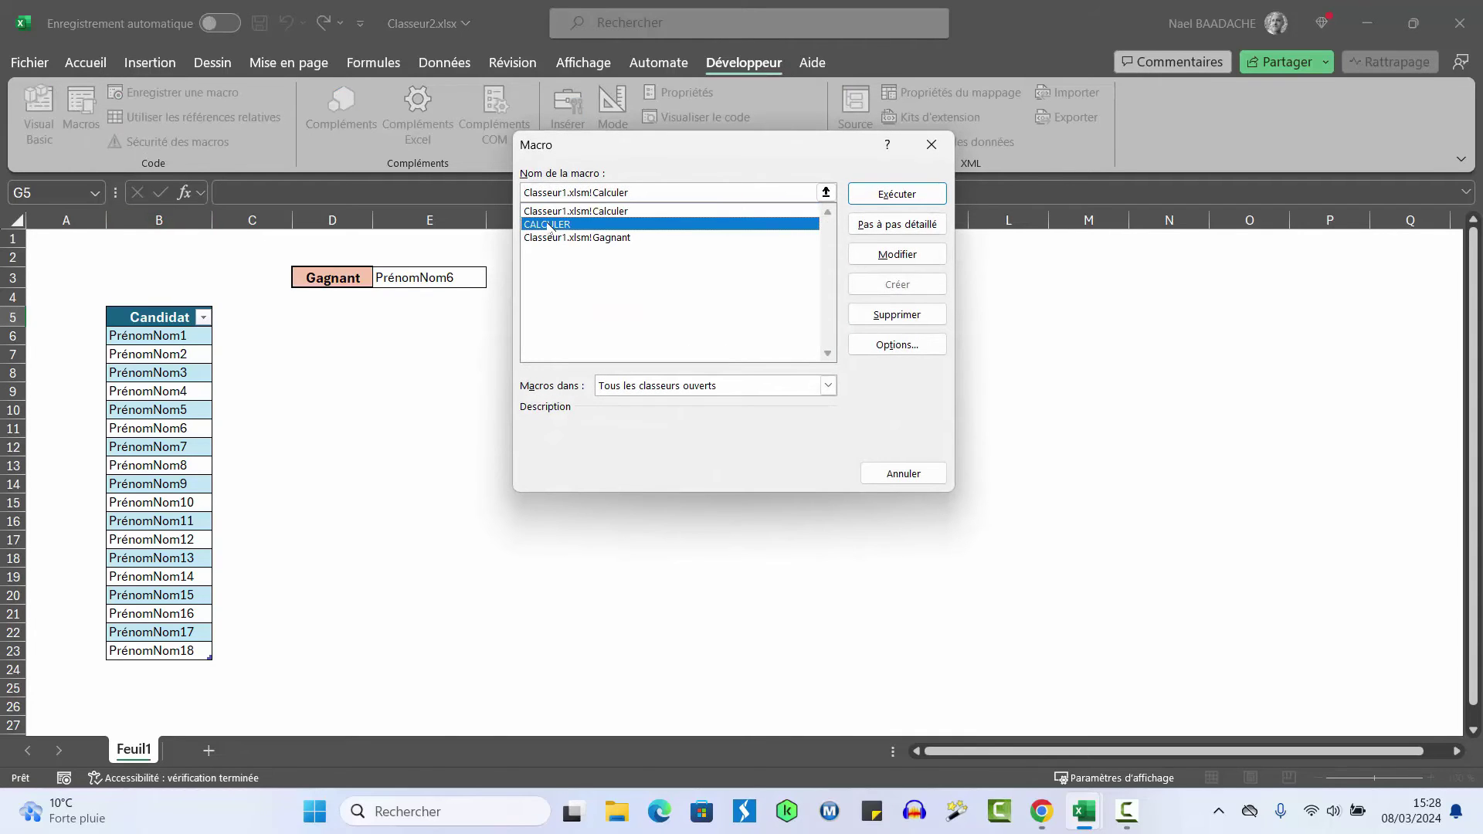
pyautogui.moveTo(766, 170); pyautogui.dragTo(917, 209)
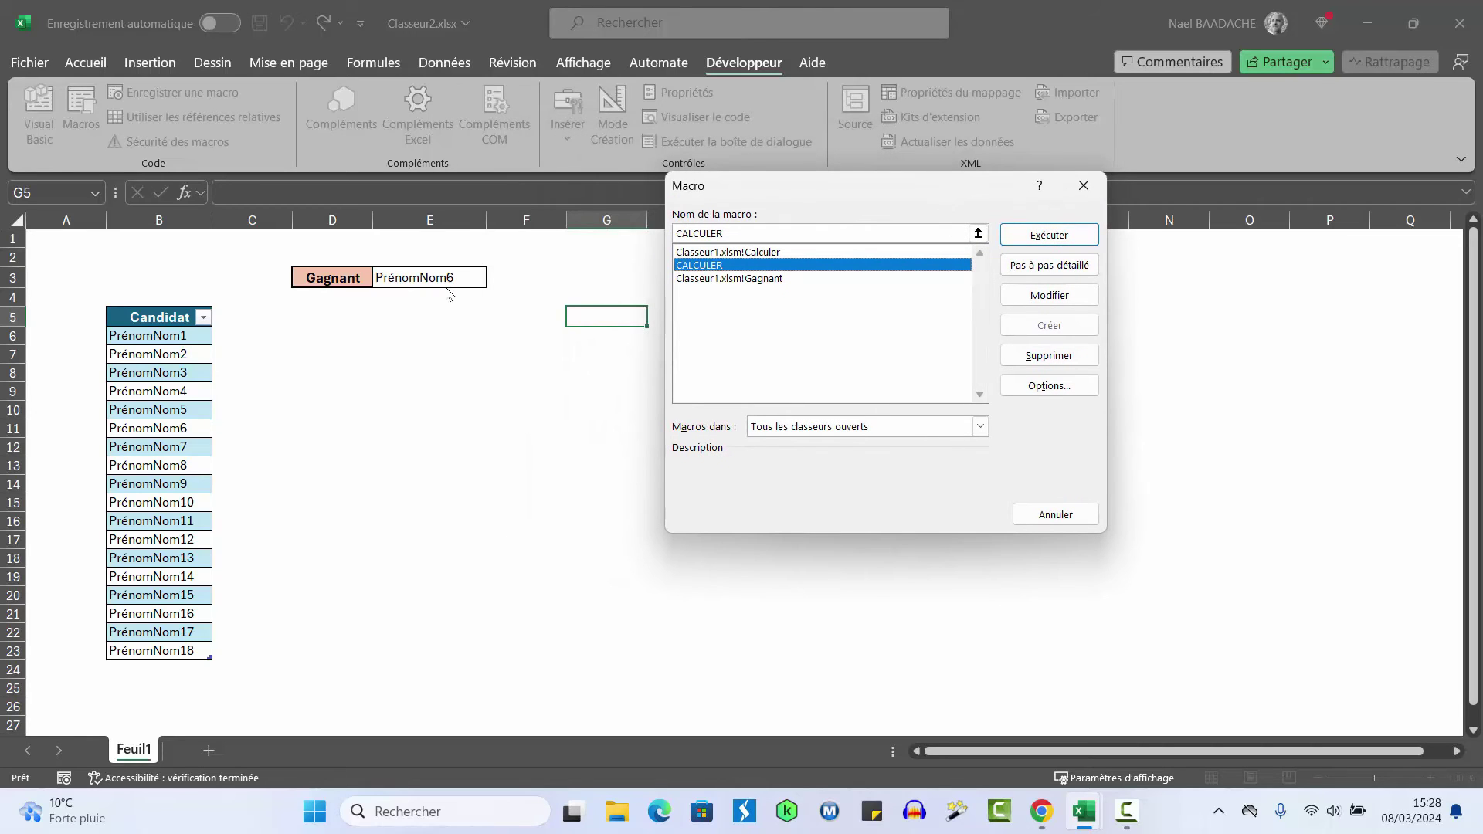
pyautogui.click(1044, 235)
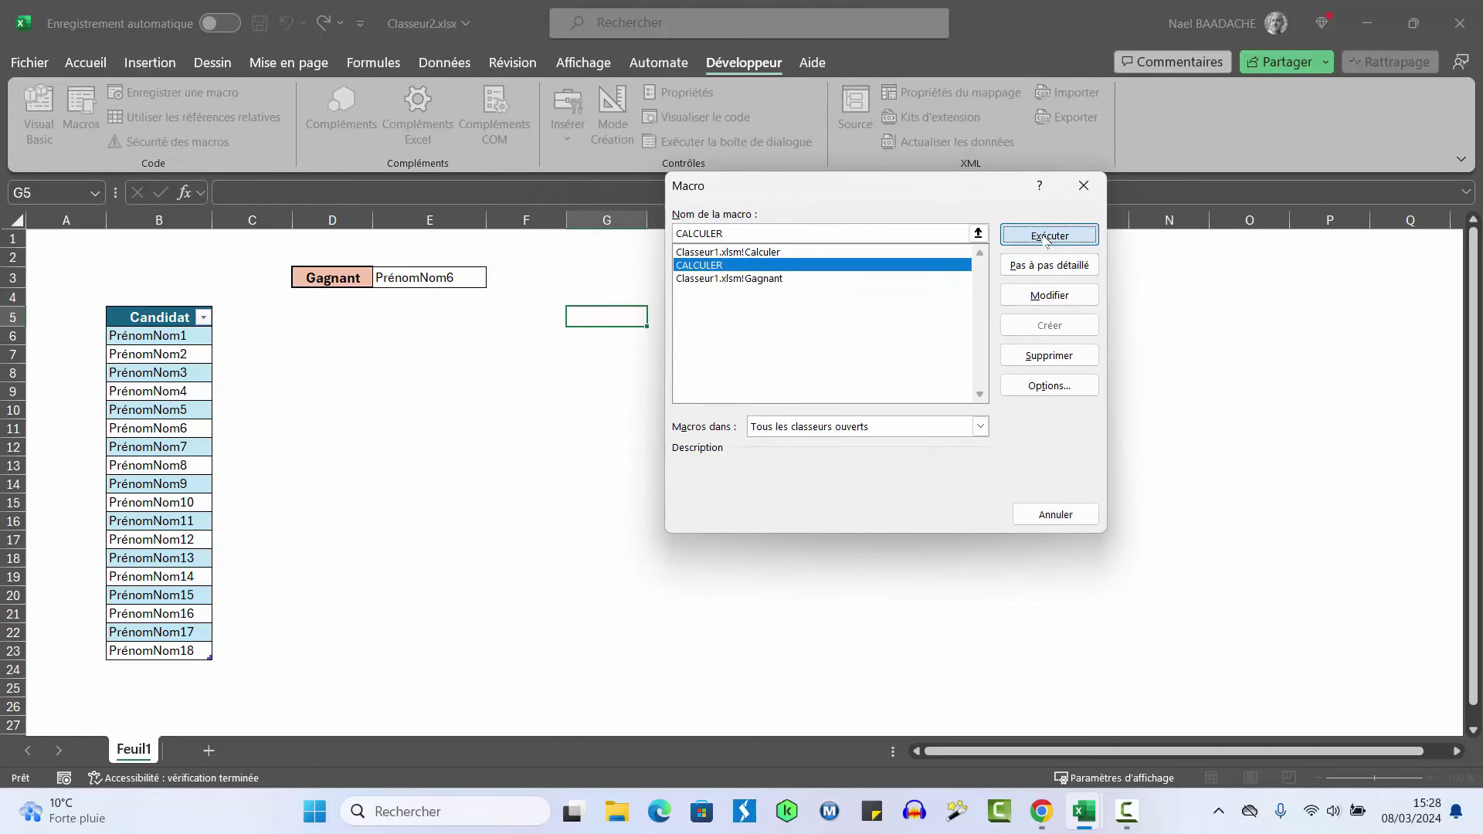
pyautogui.click(1044, 236)
pyautogui.click(478, 373)
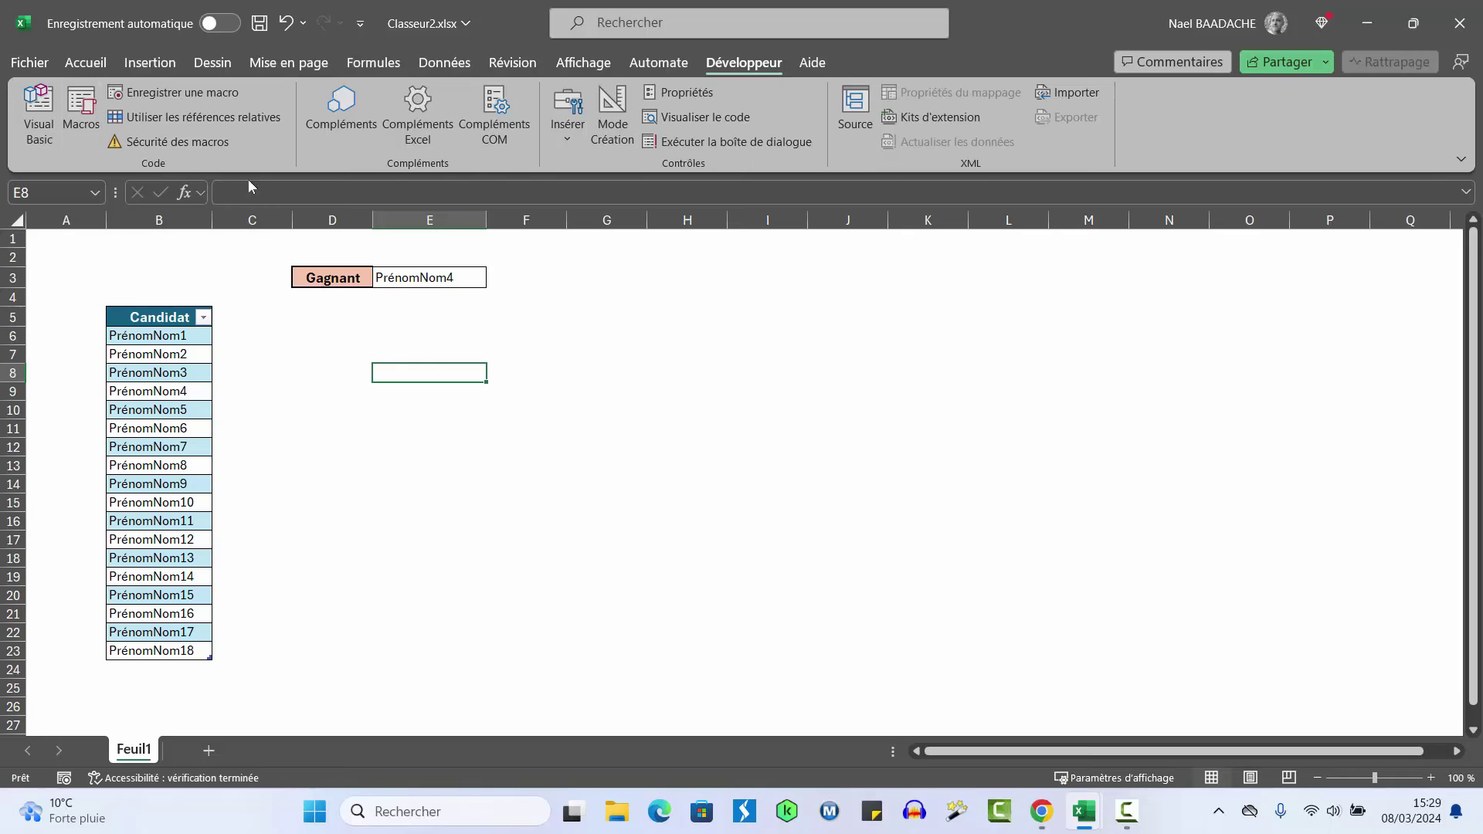
# Draw a rounded rectangle shape beside the winner cell near G3
pyautogui.click(147, 61)
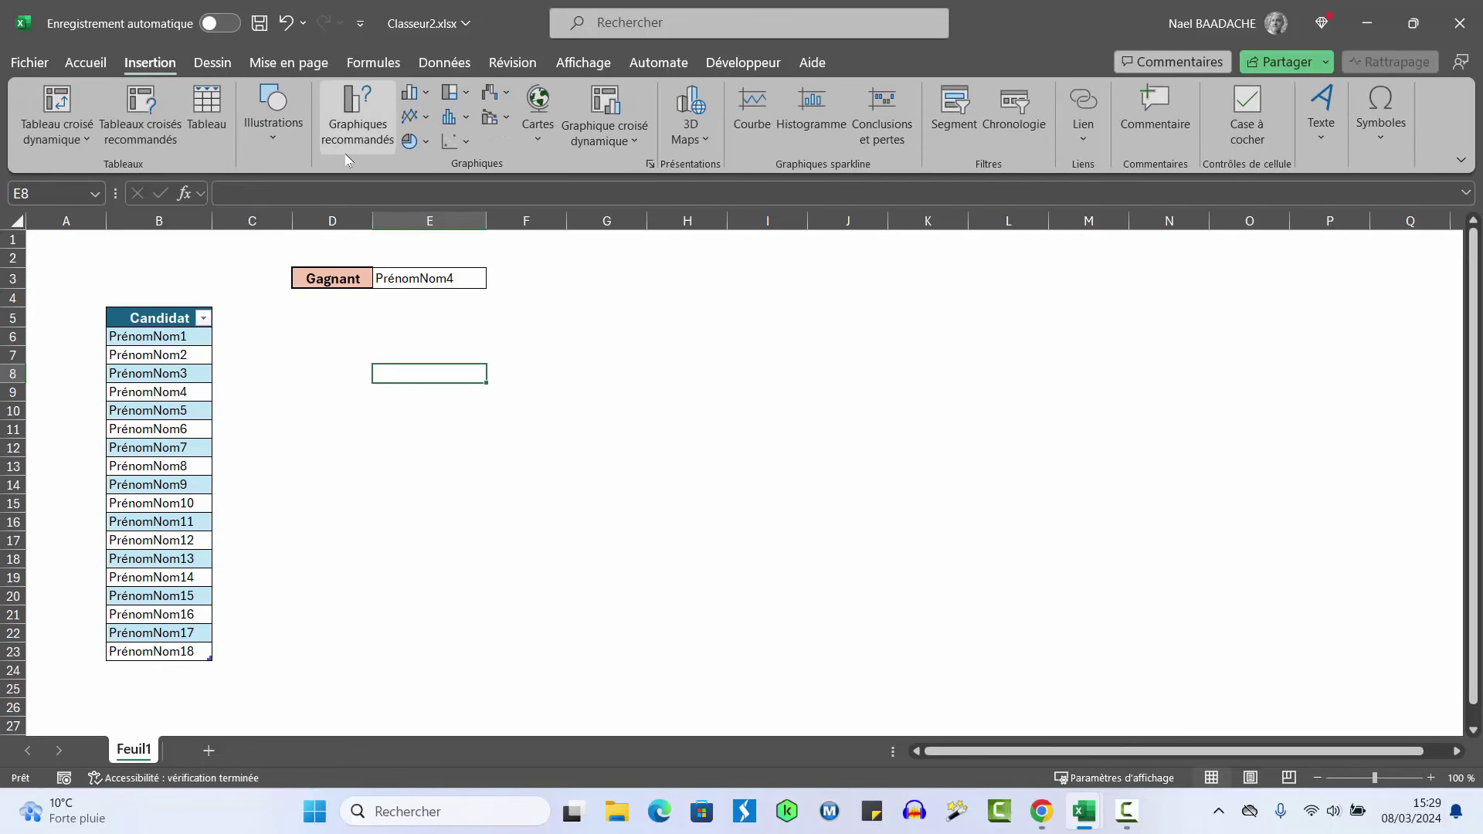
pyautogui.click(274, 124)
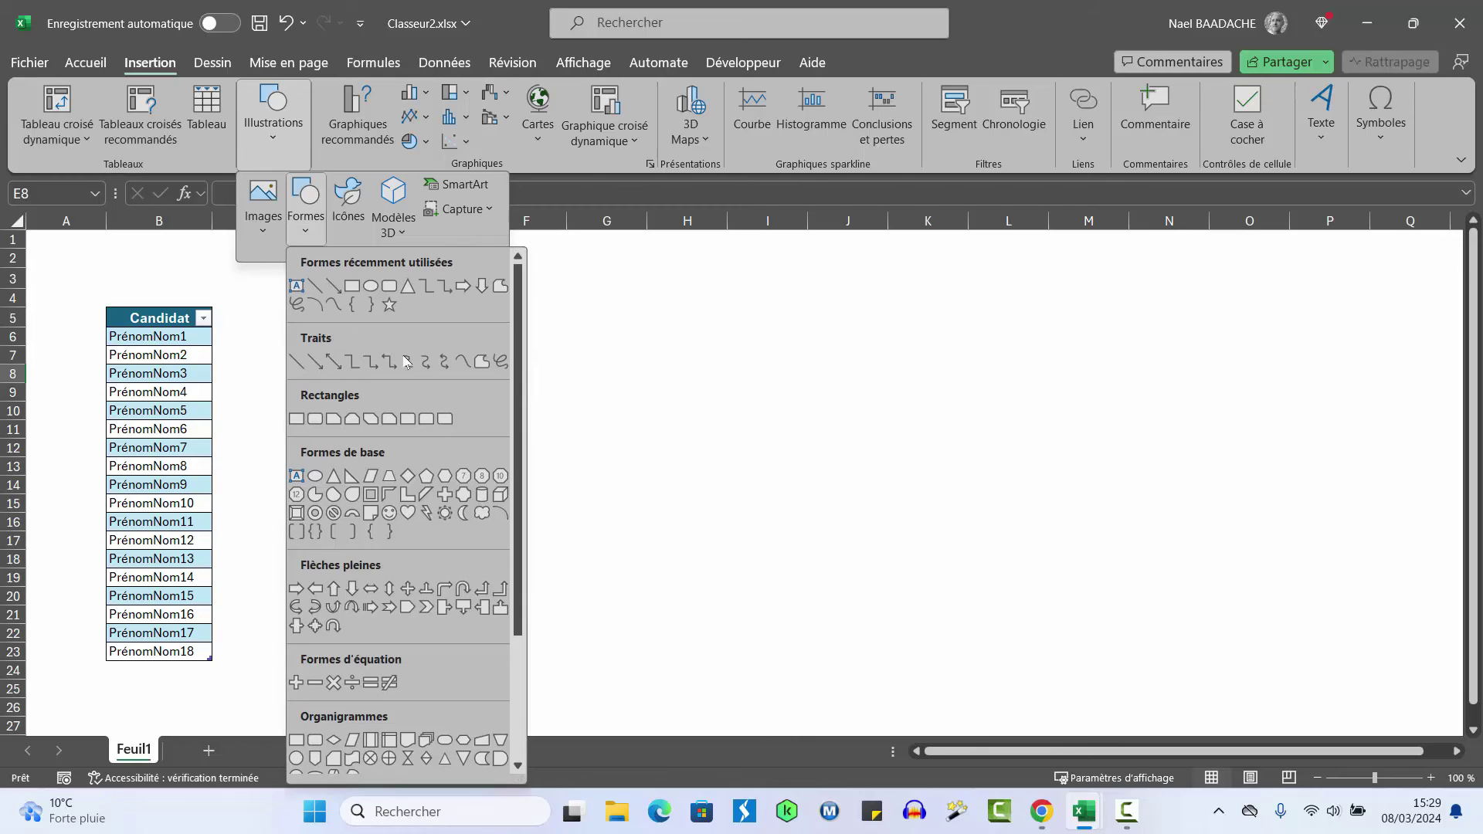
pyautogui.click(389, 286)
pyautogui.moveTo(595, 268); pyautogui.dragTo(743, 312)
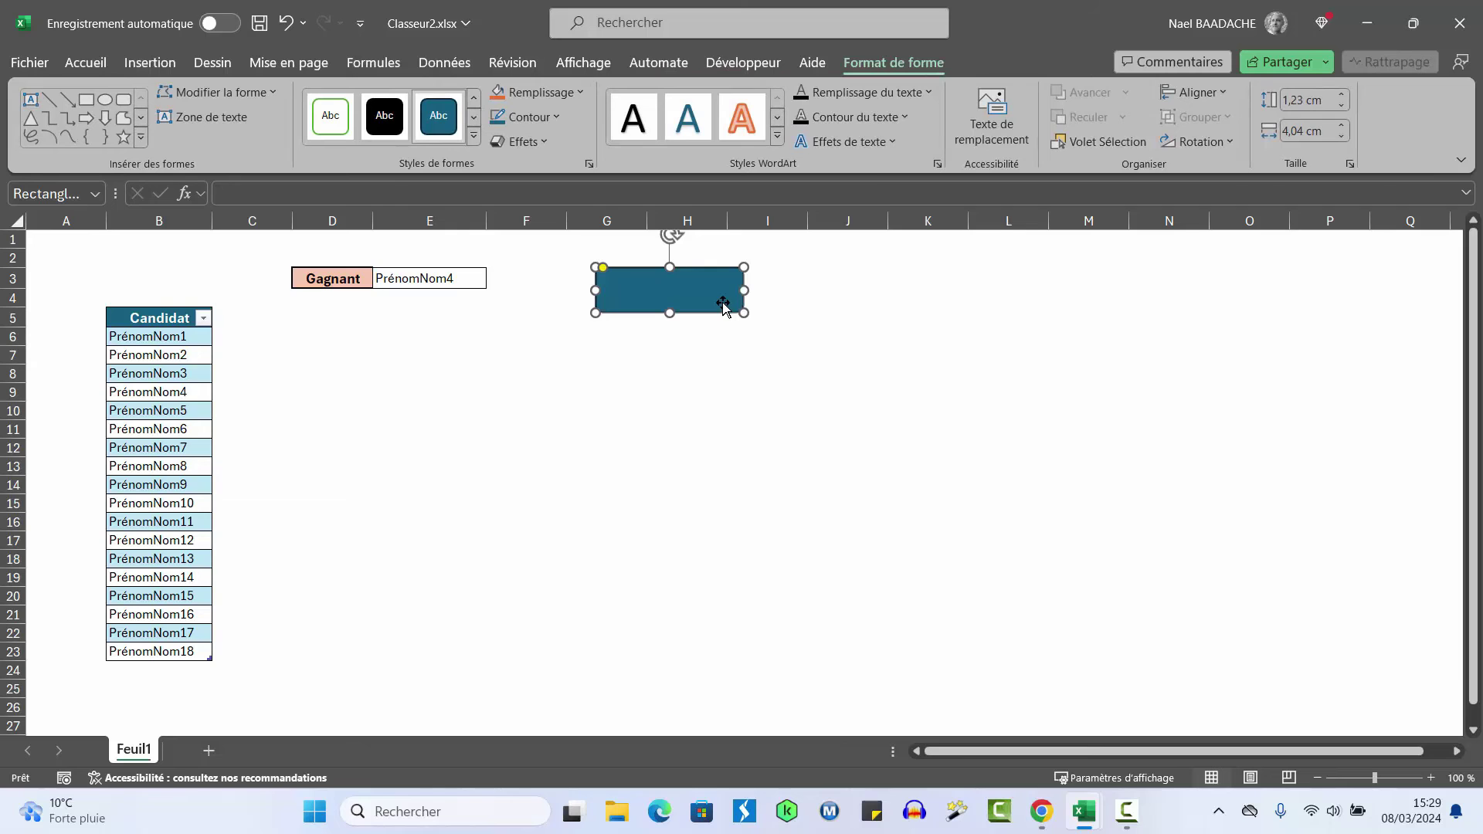
# Assign the CALCULER macro to the rectangle via Affecter une macro
pyautogui.rightClick(723, 305)
pyautogui.click(777, 665)
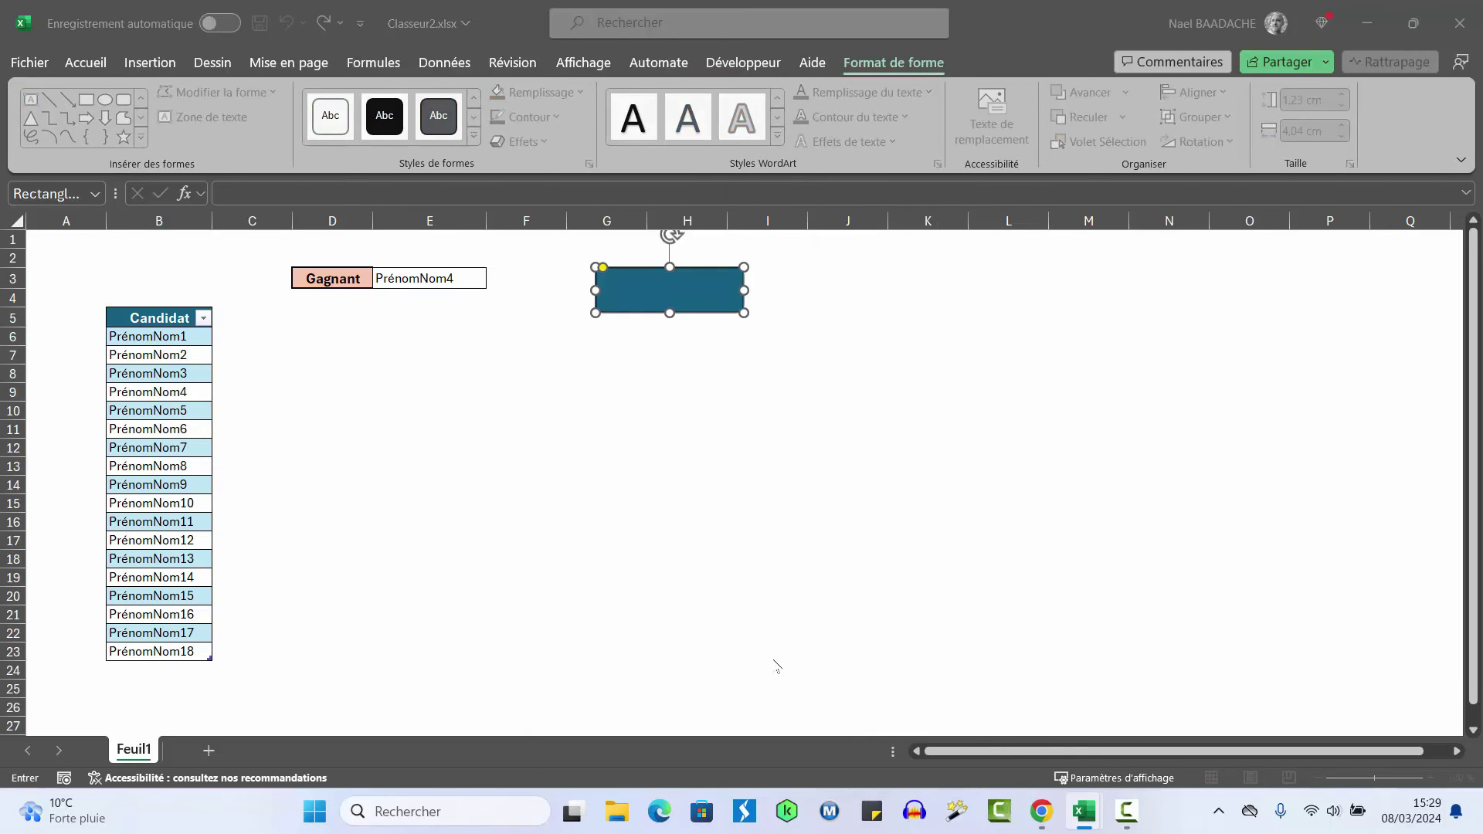
pyautogui.click(598, 514)
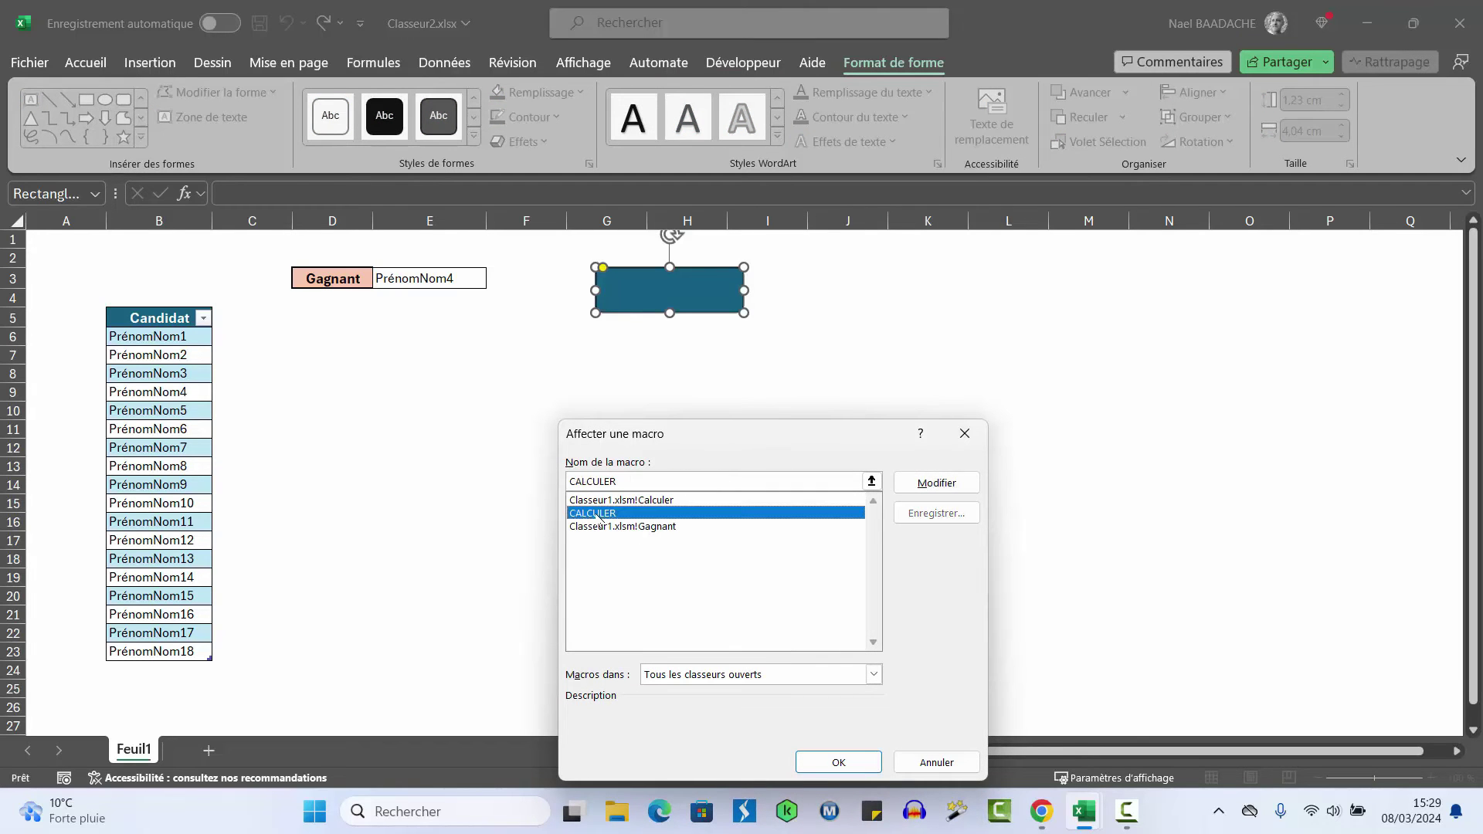
pyautogui.click(634, 501)
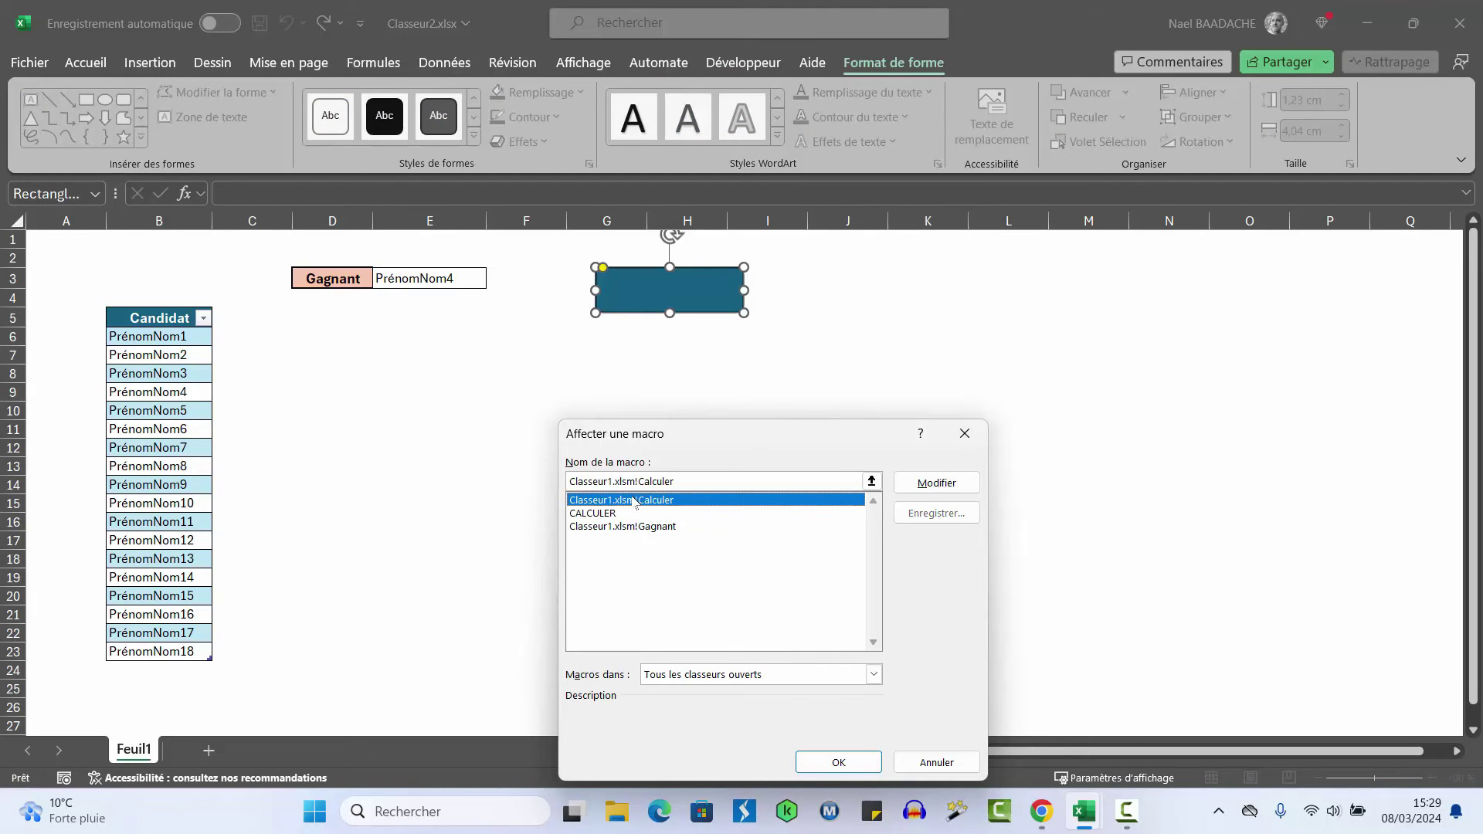
pyautogui.click(611, 514)
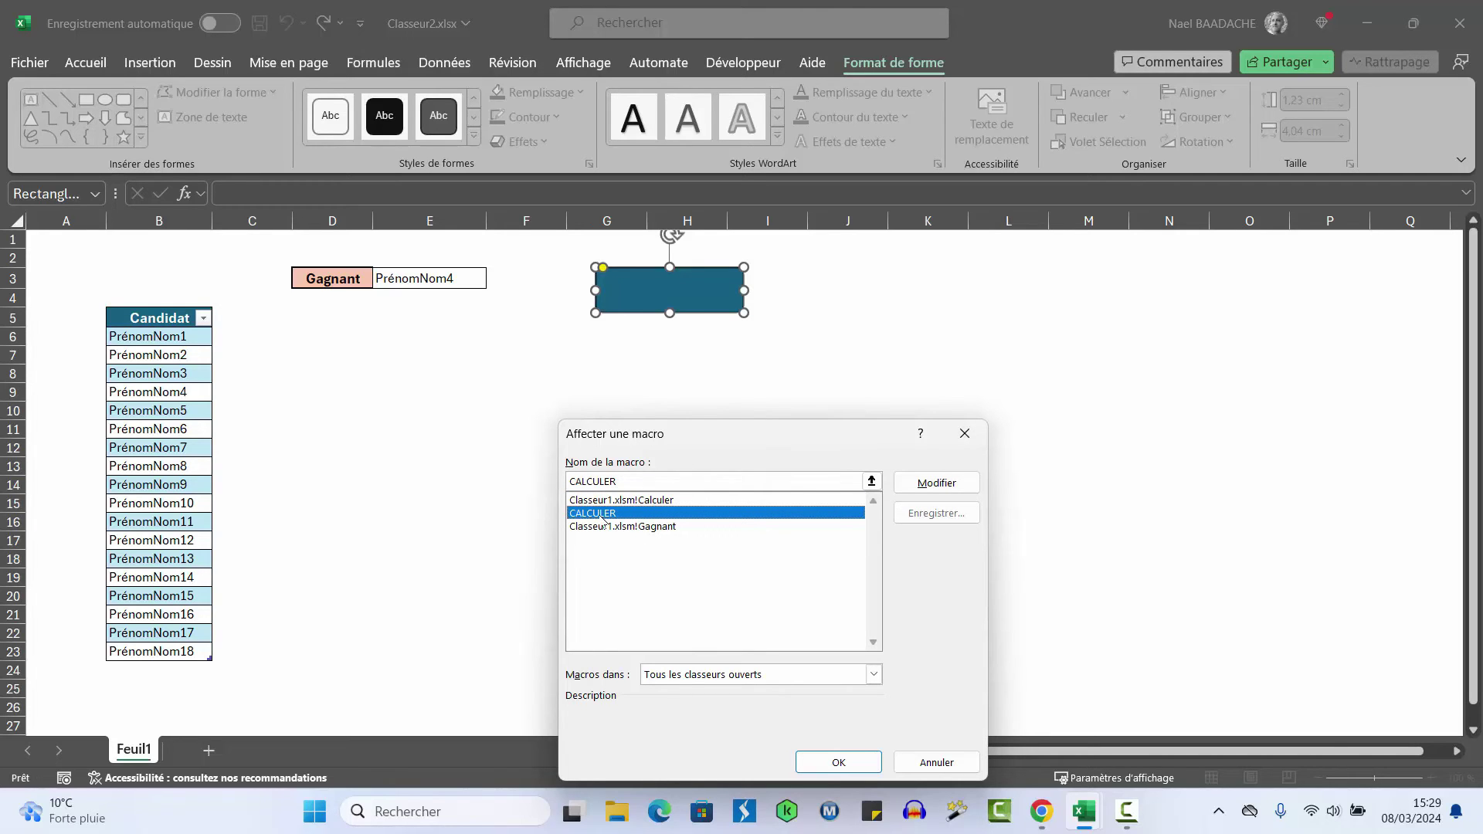
pyautogui.click(838, 764)
pyautogui.click(668, 309)
pyautogui.write('CAL')
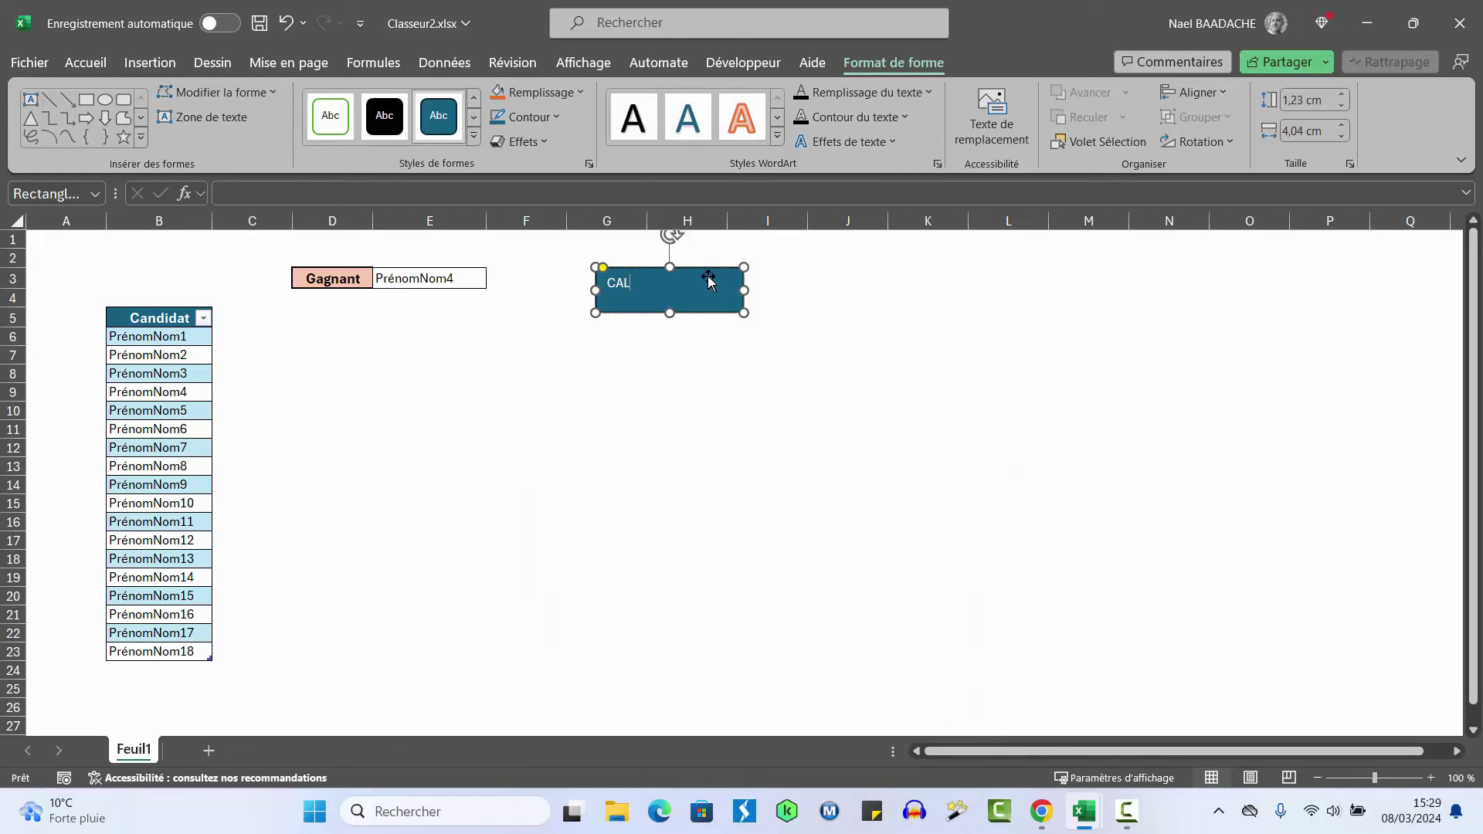
# Label the shape CALCULER and centre its text vertically and horizontally
pyautogui.write('CULER')
pyautogui.click(85, 63)
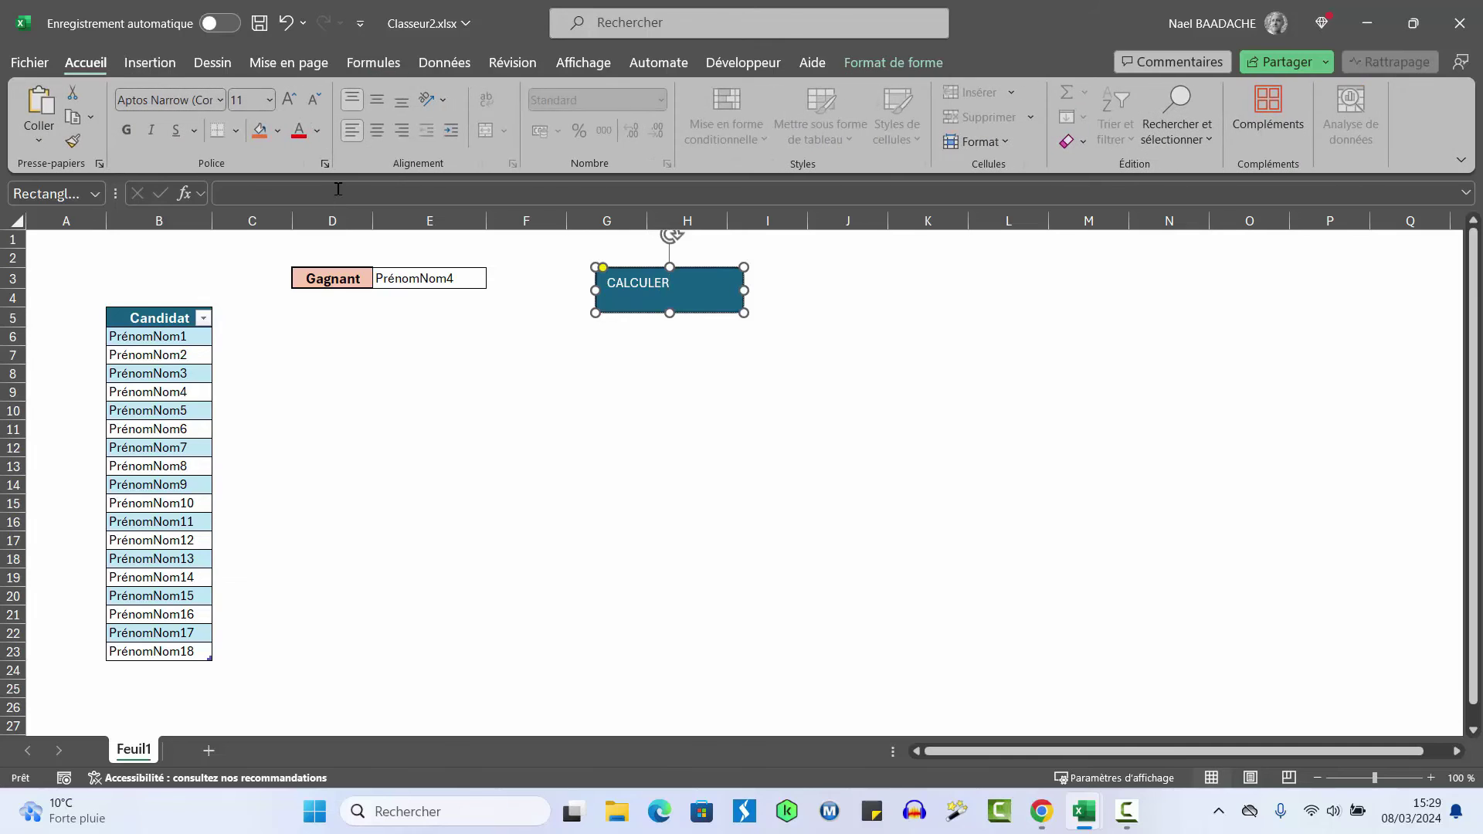
pyautogui.click(377, 99)
pyautogui.click(376, 129)
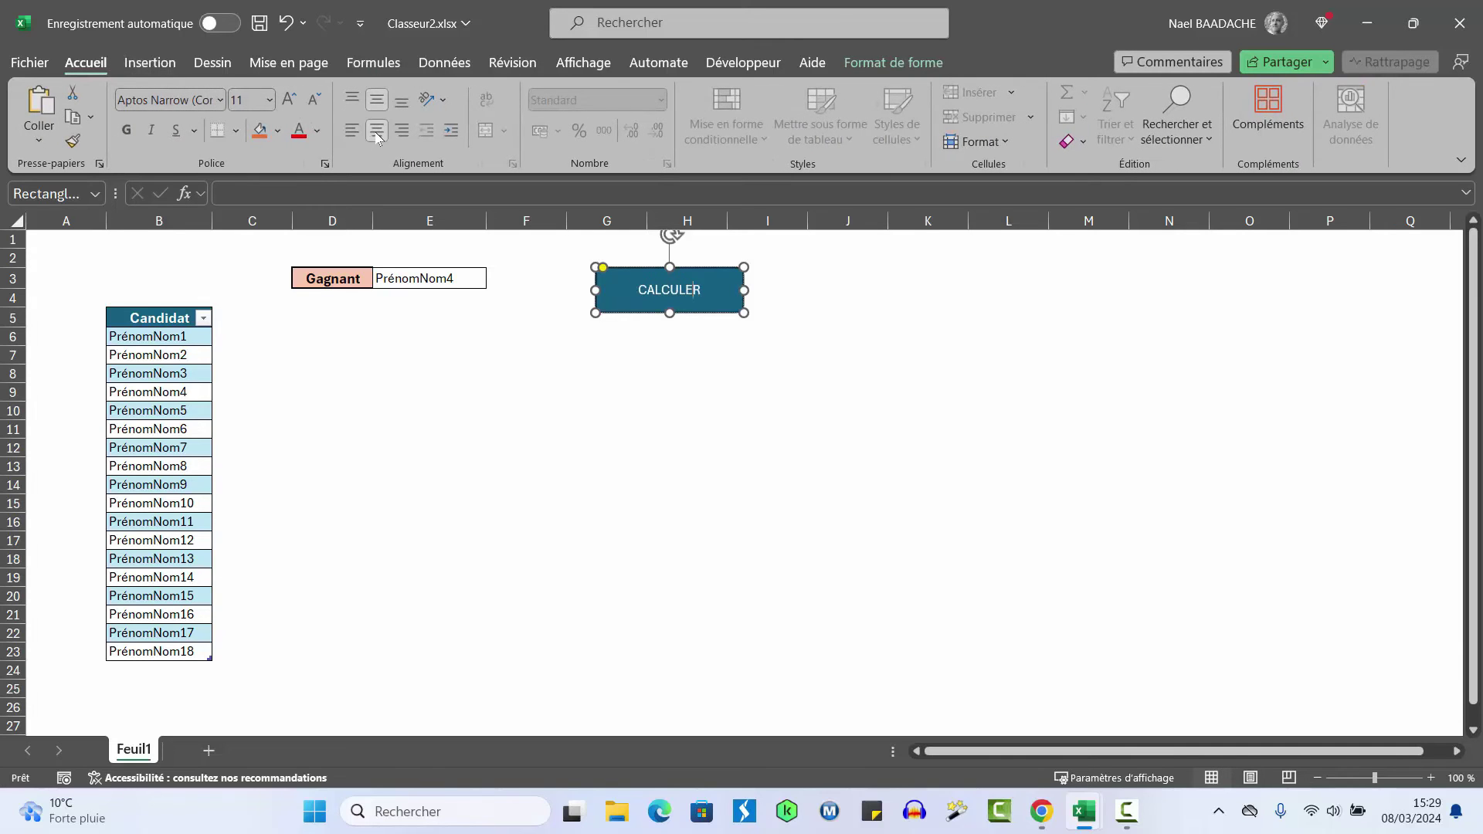
pyautogui.click(723, 417)
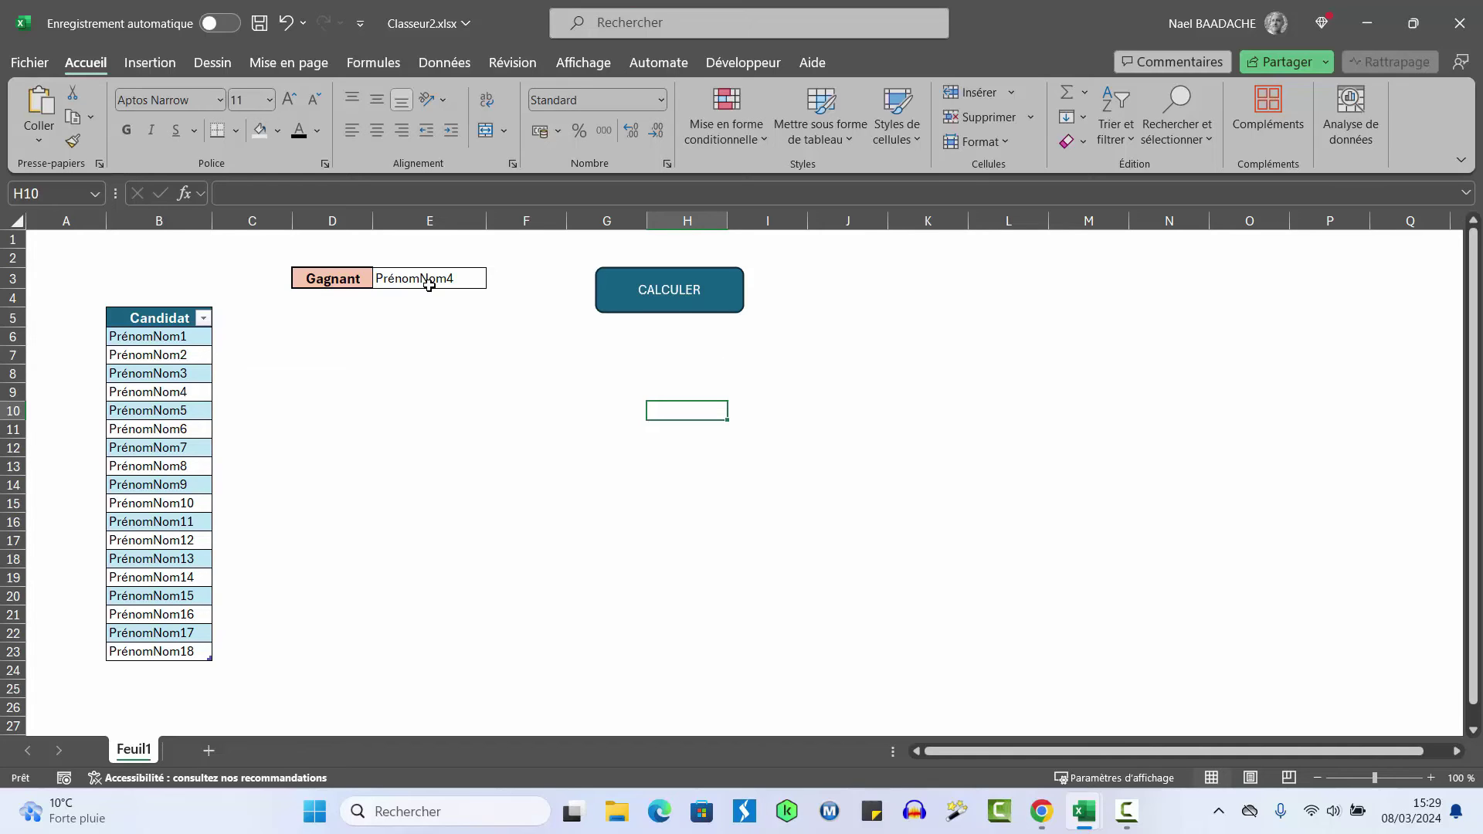
# Use the CALCULER button to redraw the winner, now showing PrénomNom2
pyautogui.click(677, 298)
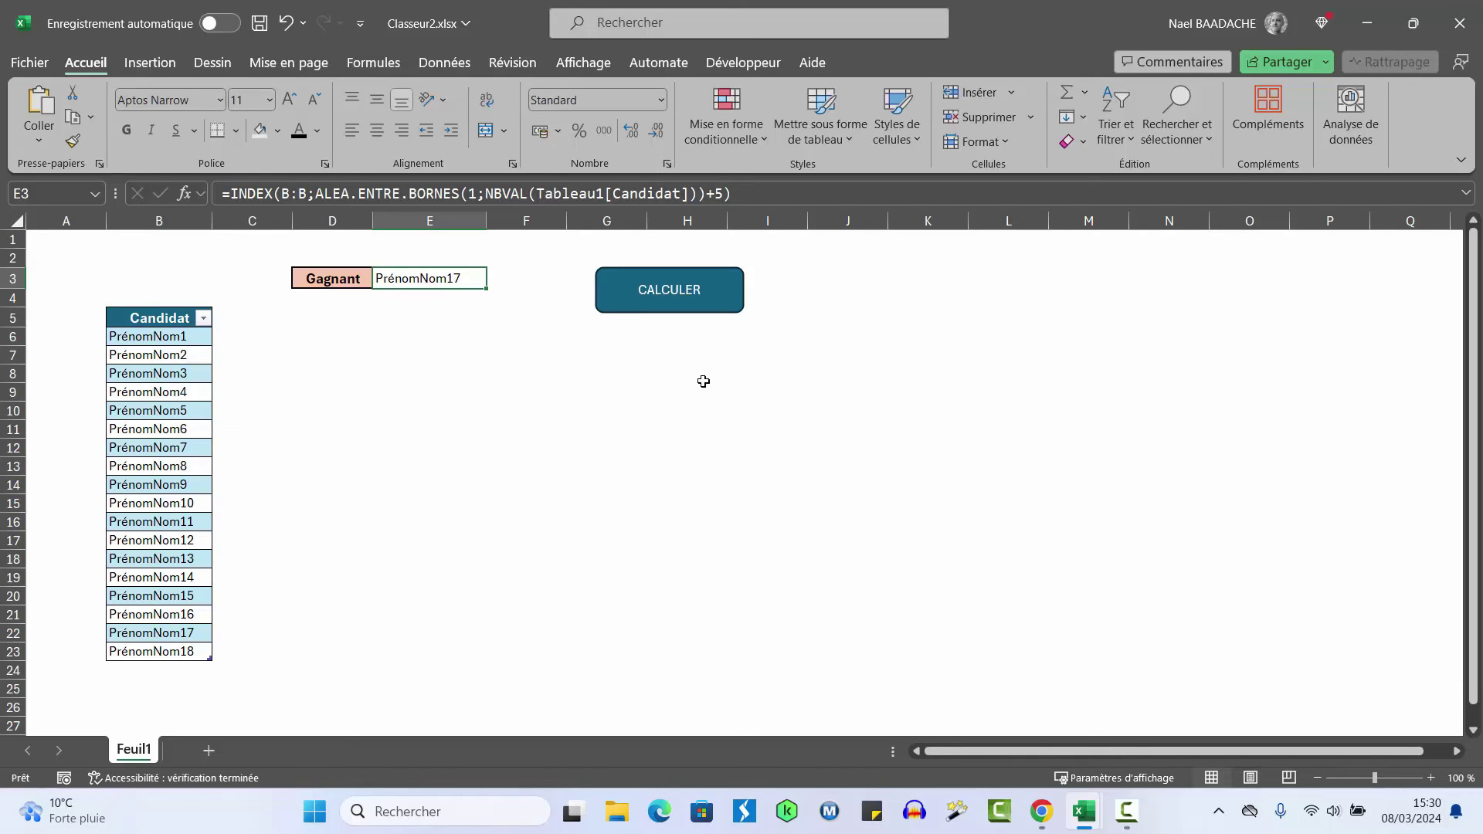
pyautogui.click(574, 401)
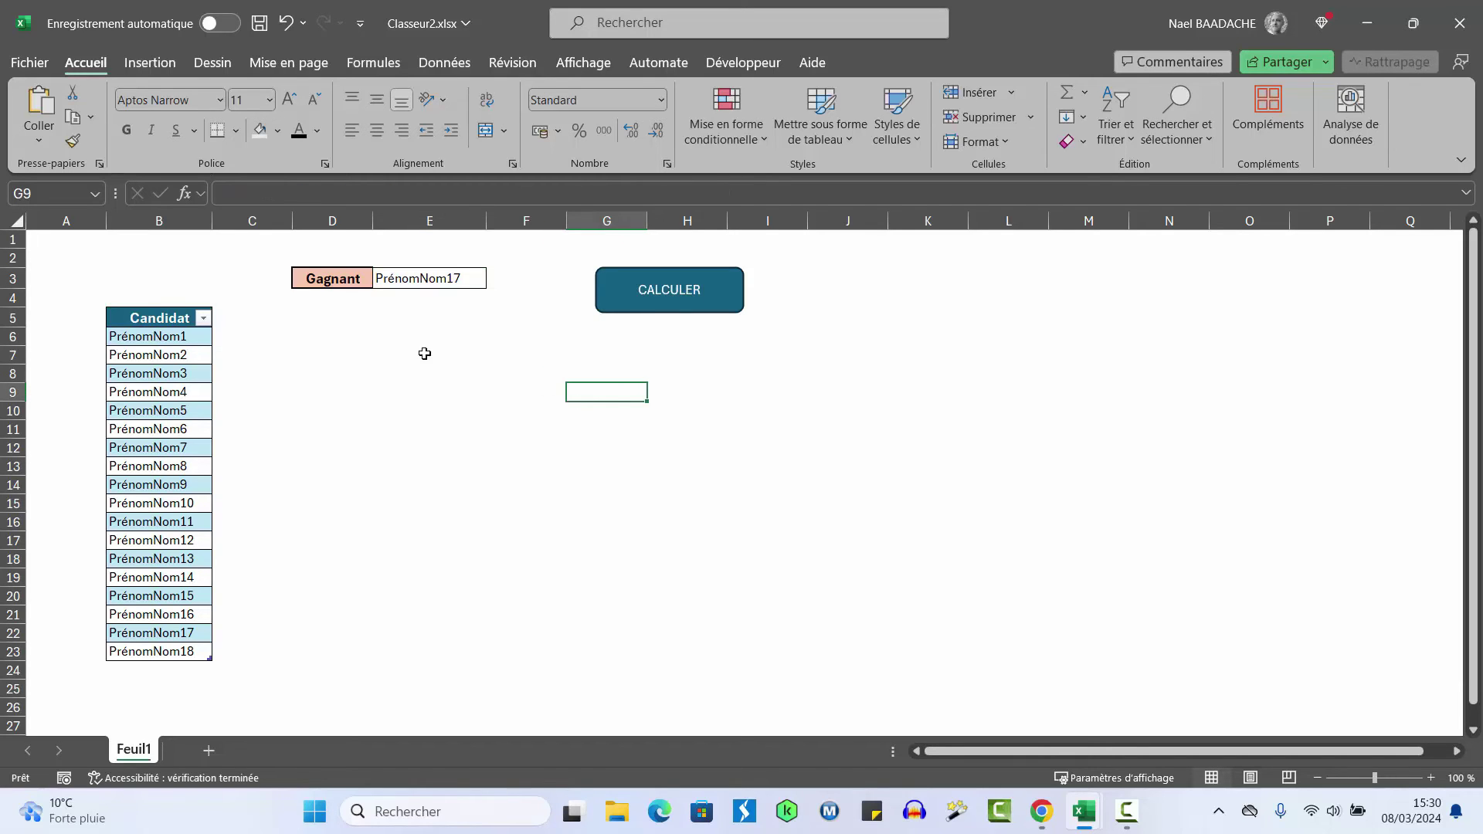
pyautogui.click(672, 299)
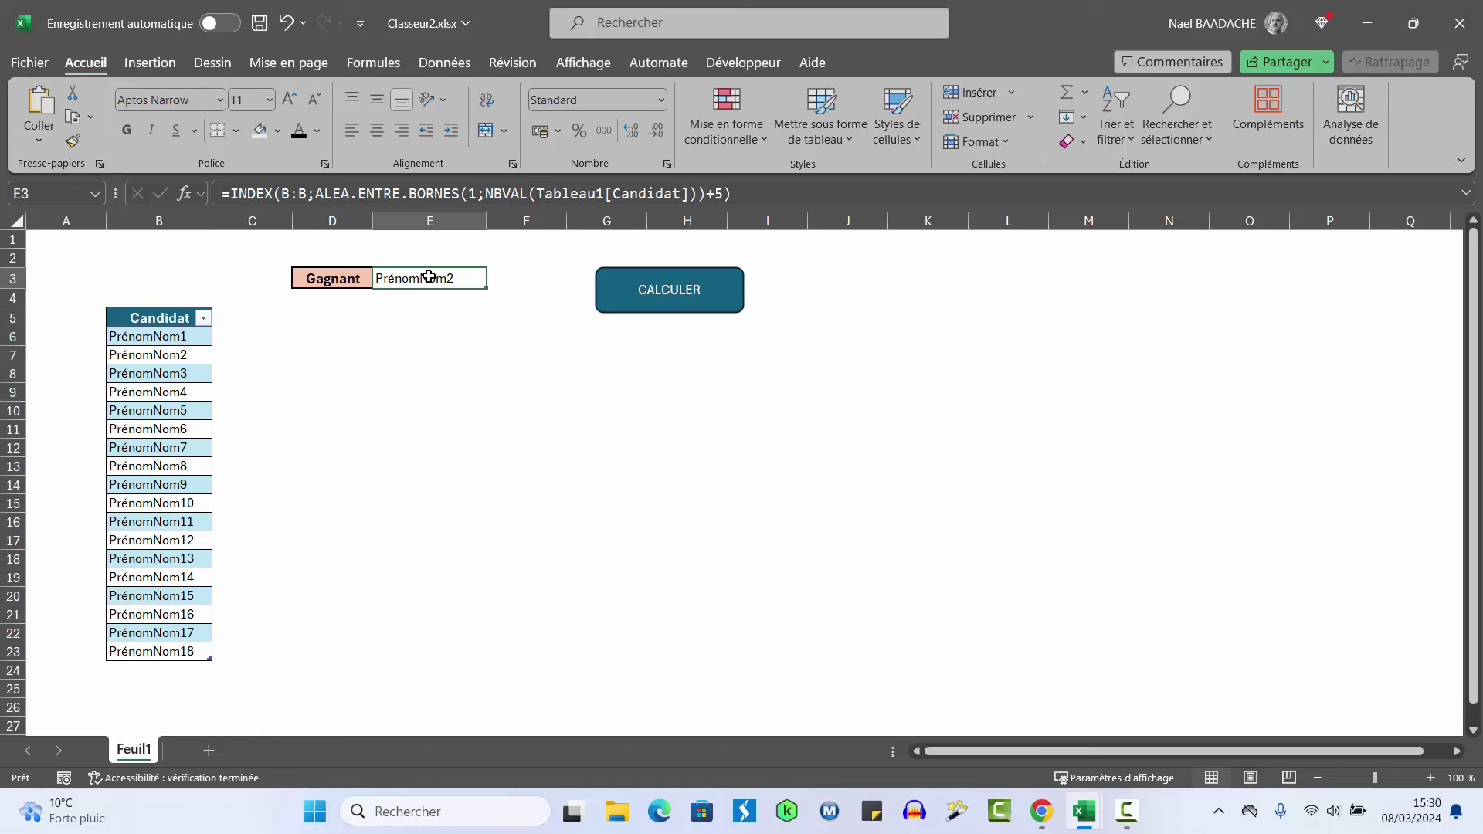
# Give E3 a black fill so the winner's name is concealed, then reselect E3
pyautogui.click(278, 131)
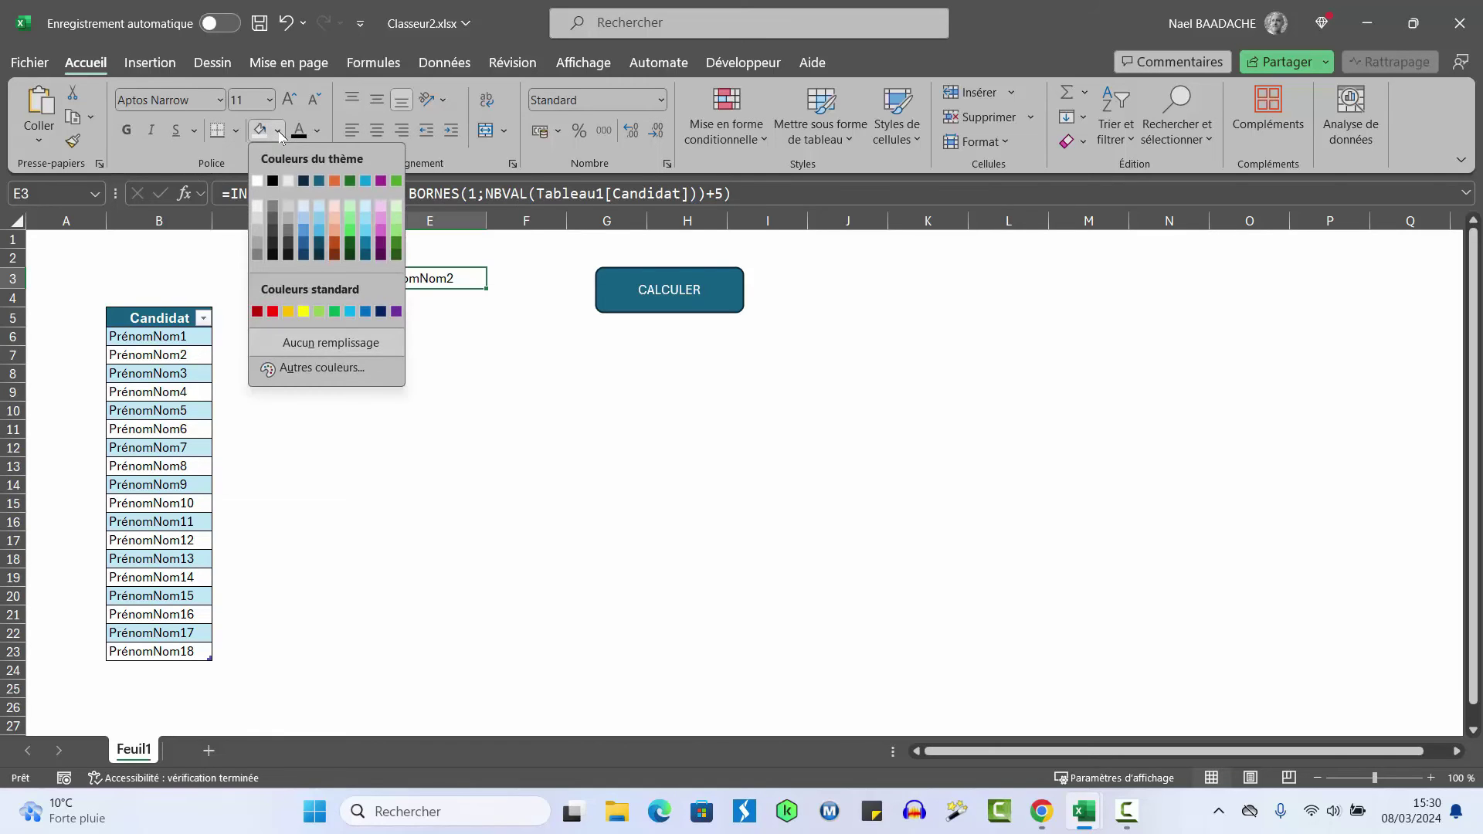
pyautogui.click(274, 182)
pyautogui.click(430, 378)
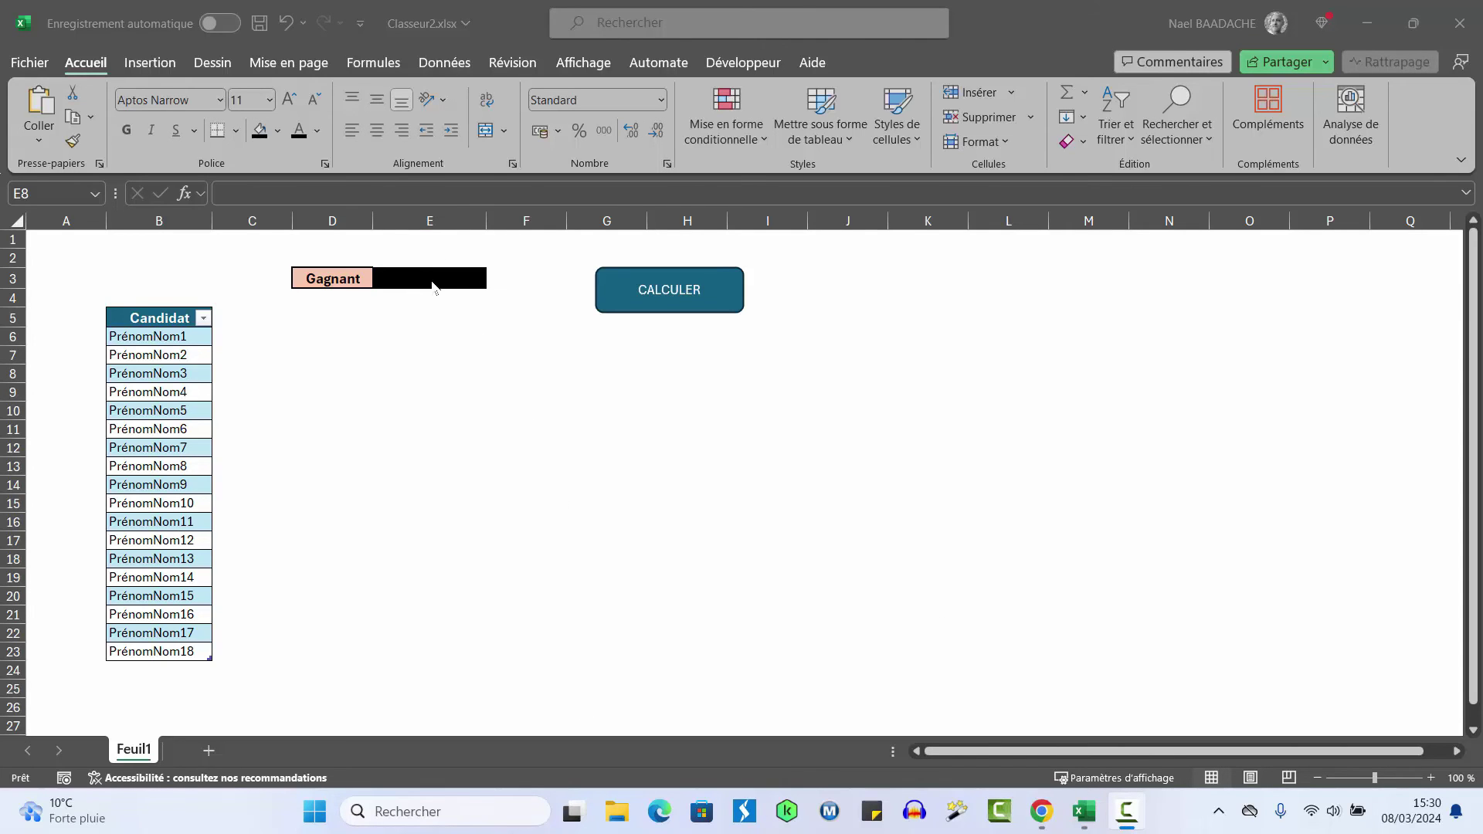
pyautogui.click(441, 278)
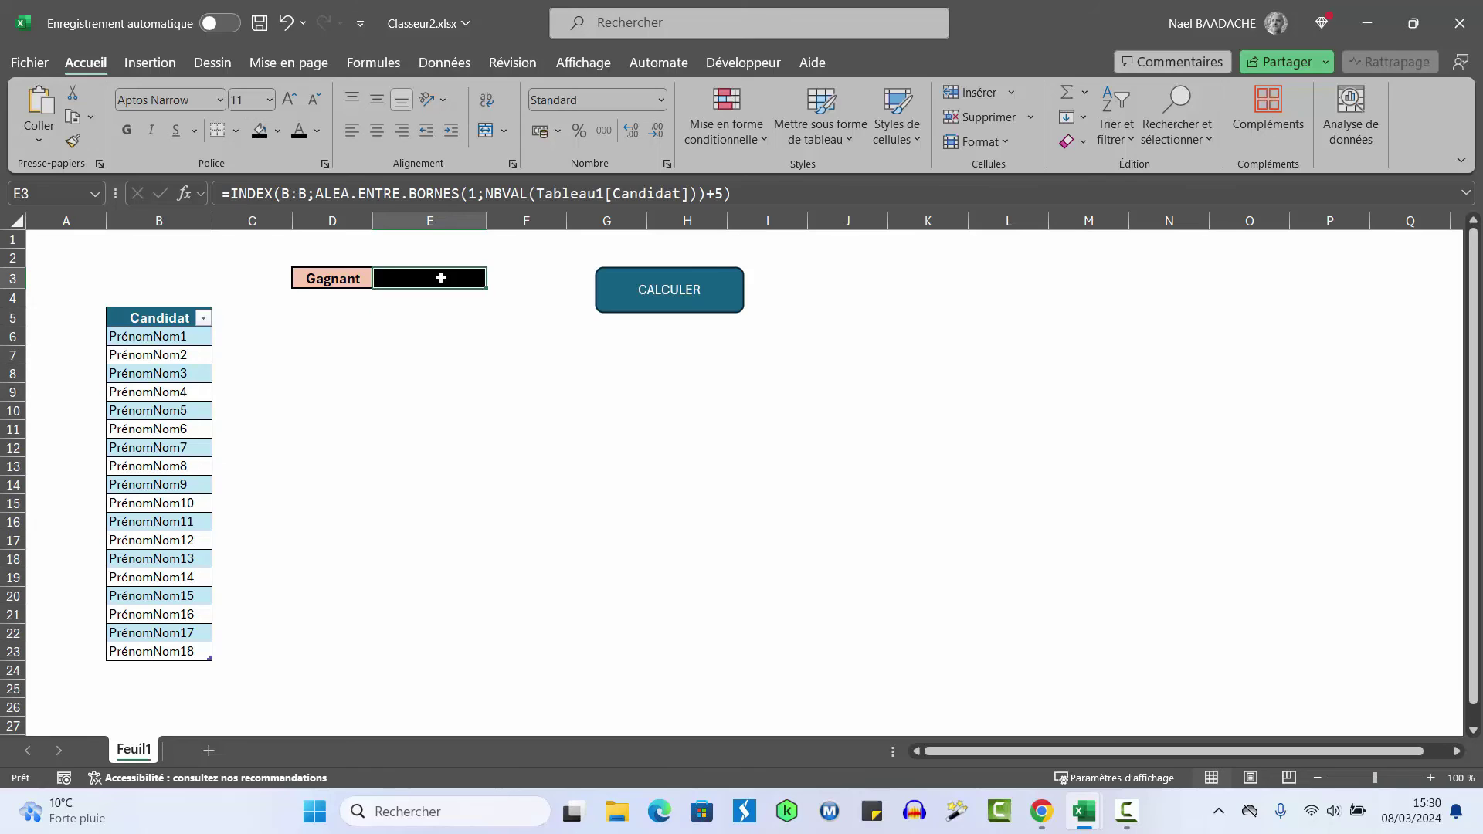
# From the Développeur tab, start recording a new macro under a new name
pyautogui.click(761, 68)
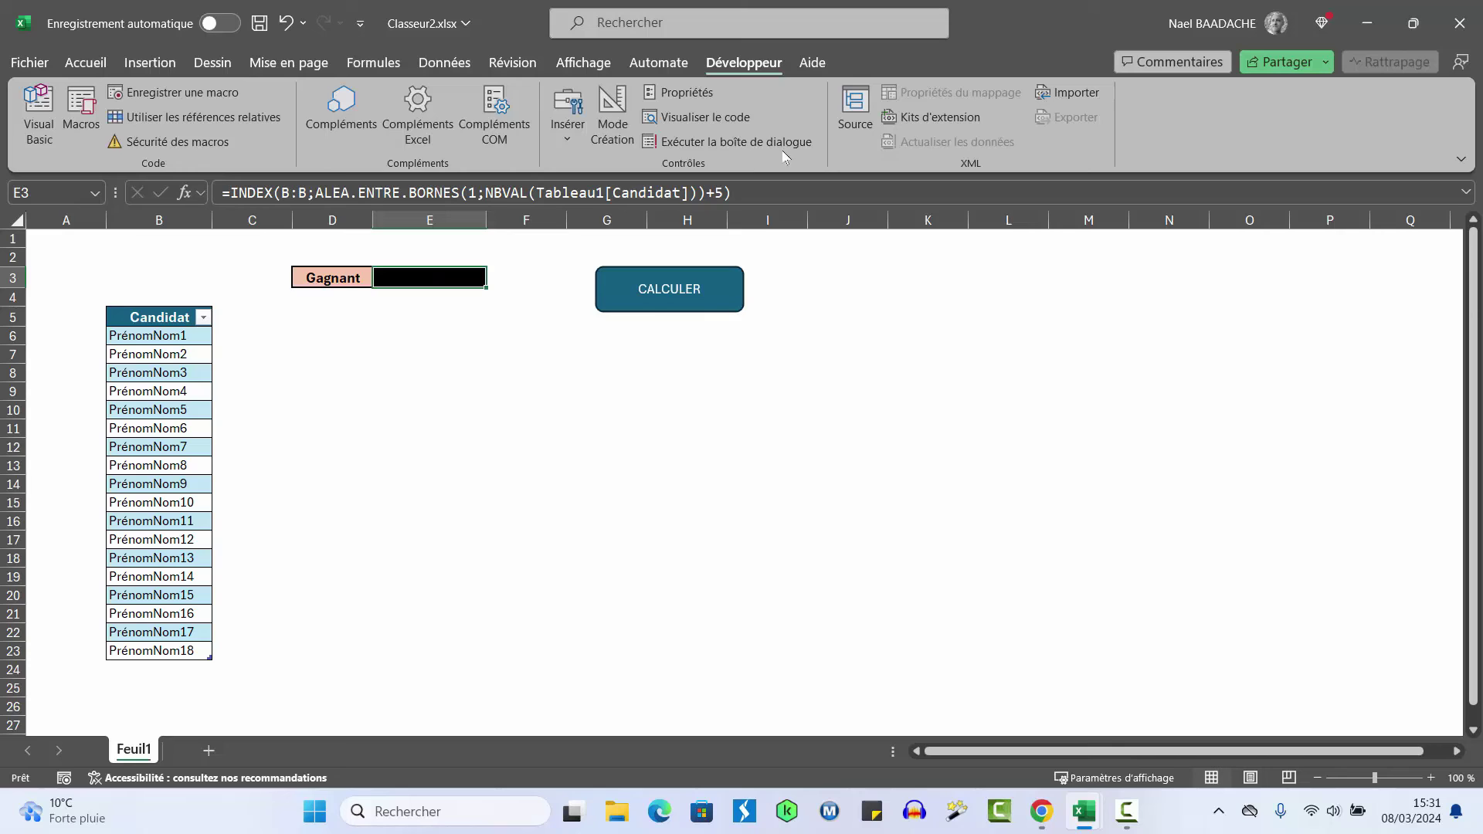
pyautogui.click(178, 94)
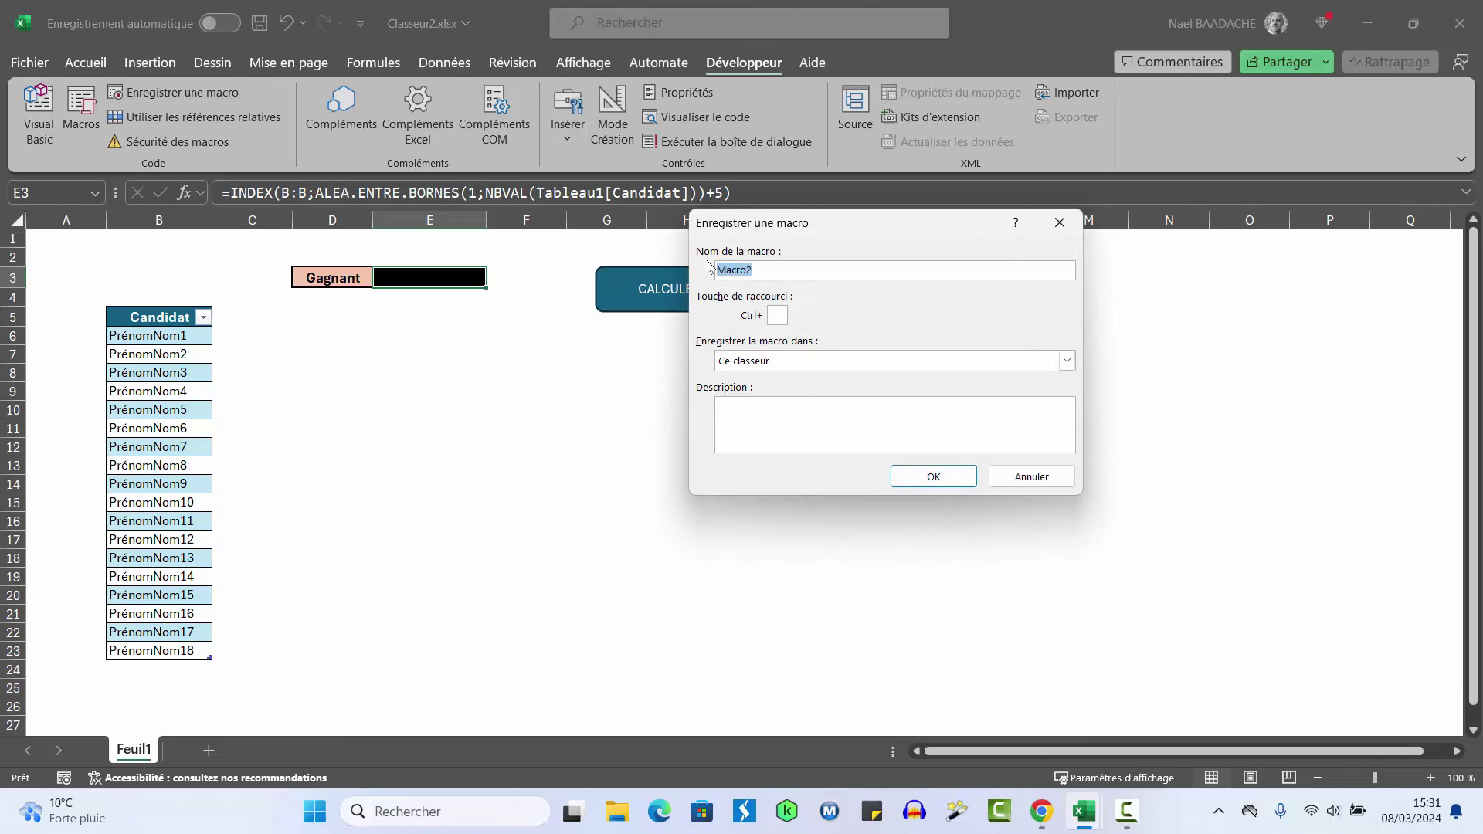
pyautogui.press('BackSpace')
pyautogui.click(940, 487)
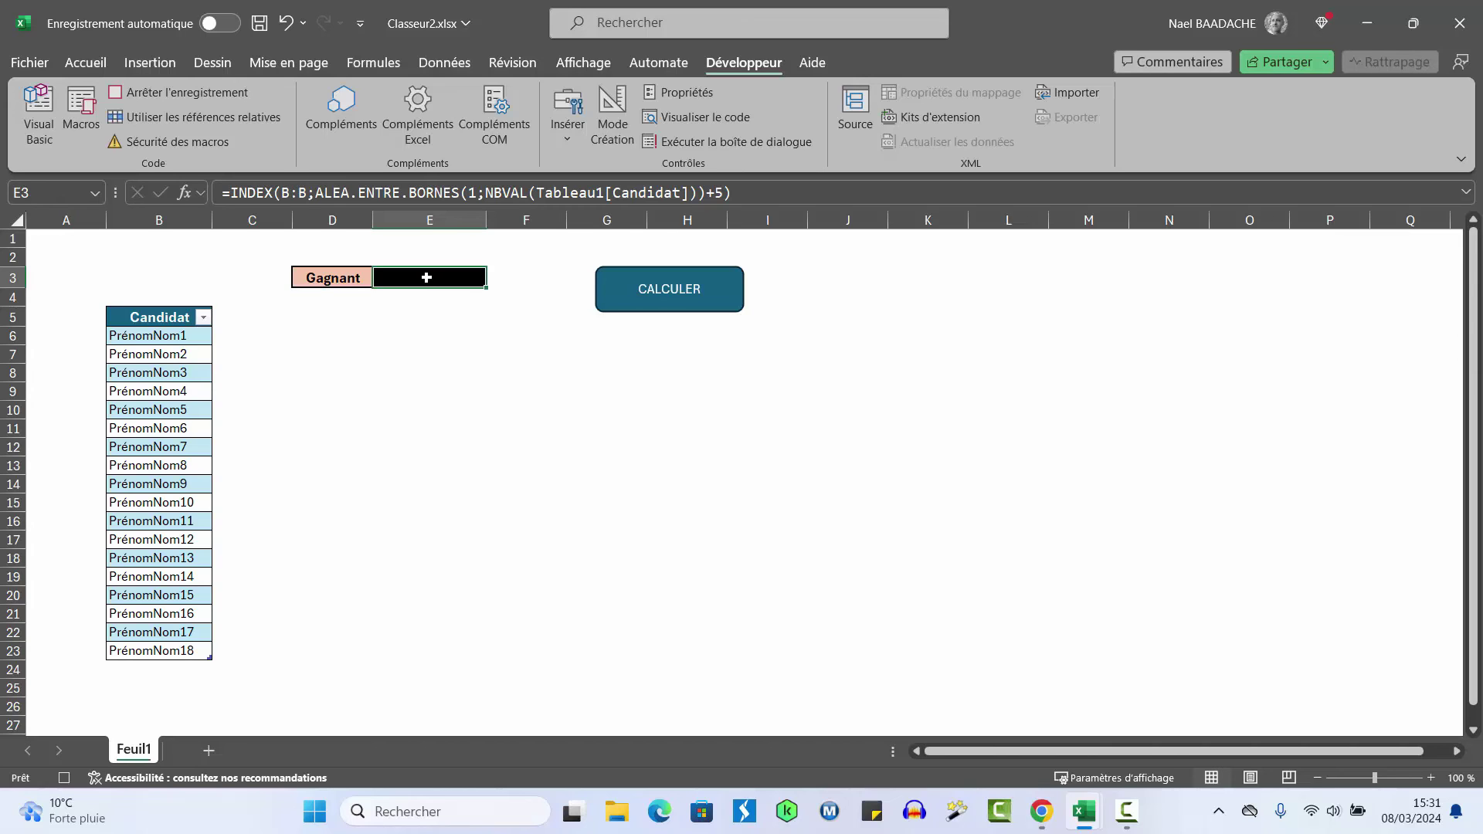
# Set E3 to Aucun remplissage to reveal PrénomNom2, then stop the macro recording
pyautogui.click(89, 58)
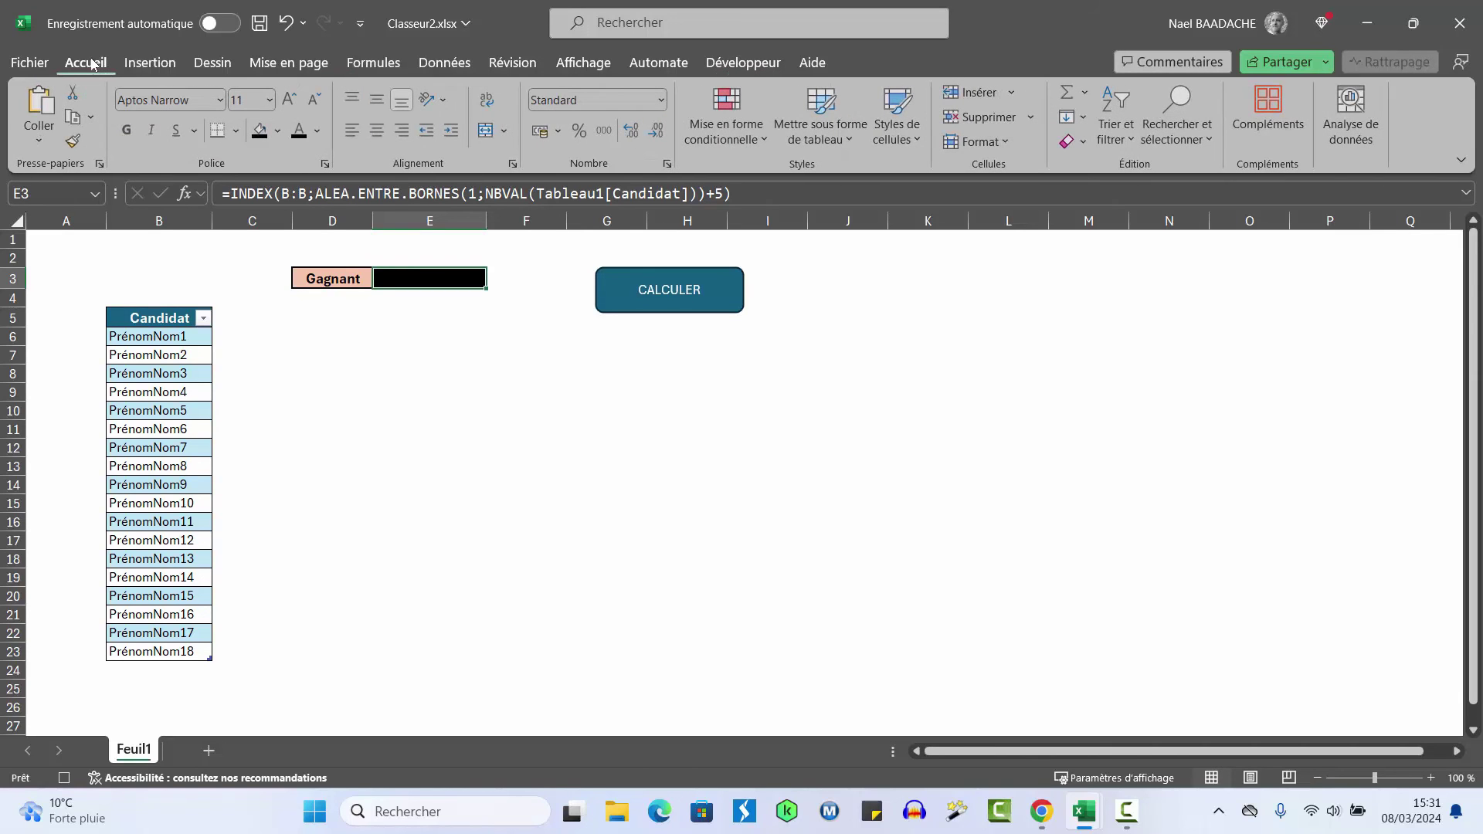
pyautogui.click(279, 131)
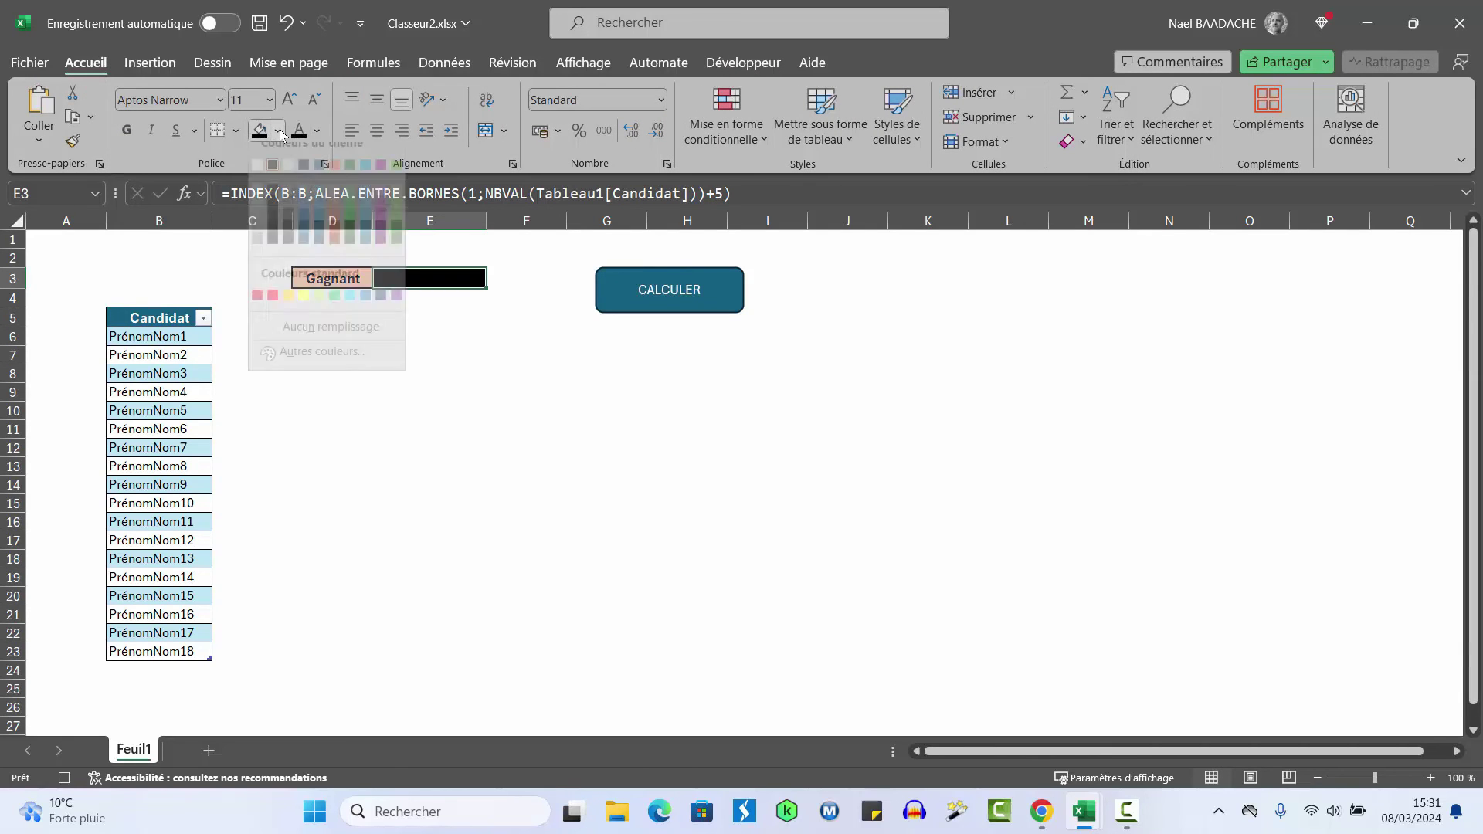
pyautogui.click(288, 344)
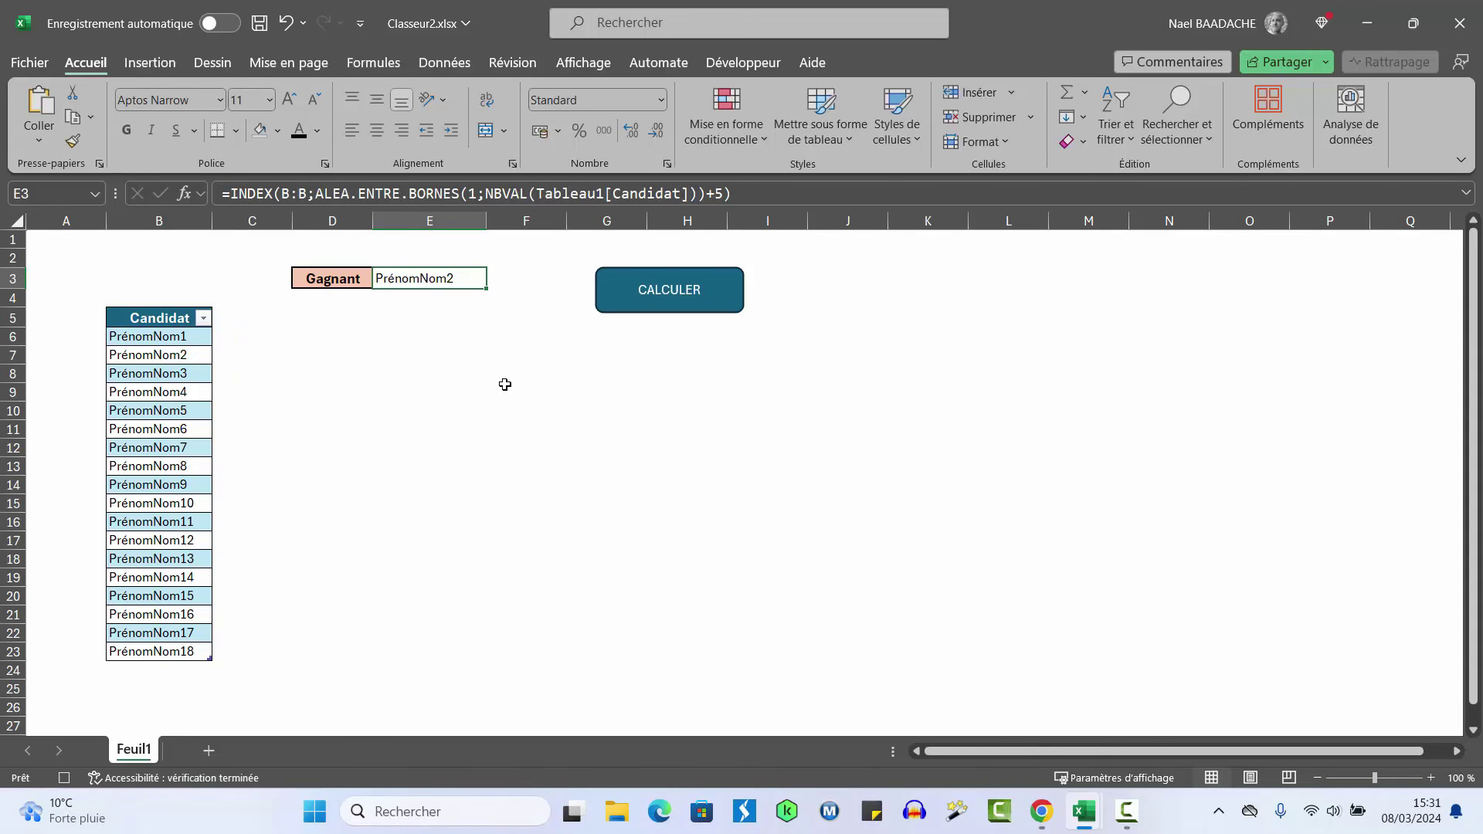
pyautogui.click(757, 64)
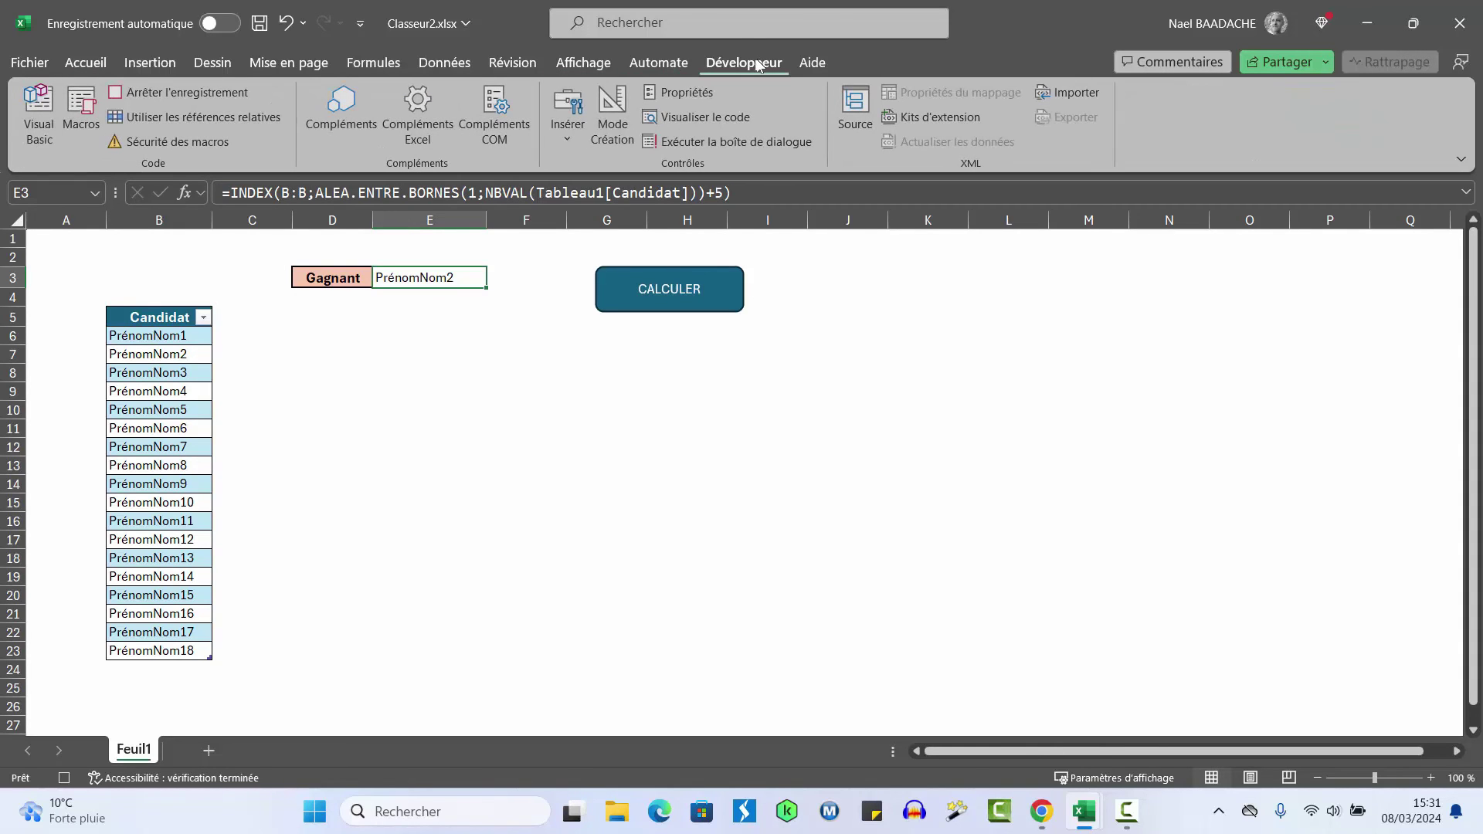
pyautogui.click(208, 96)
pyautogui.click(208, 96)
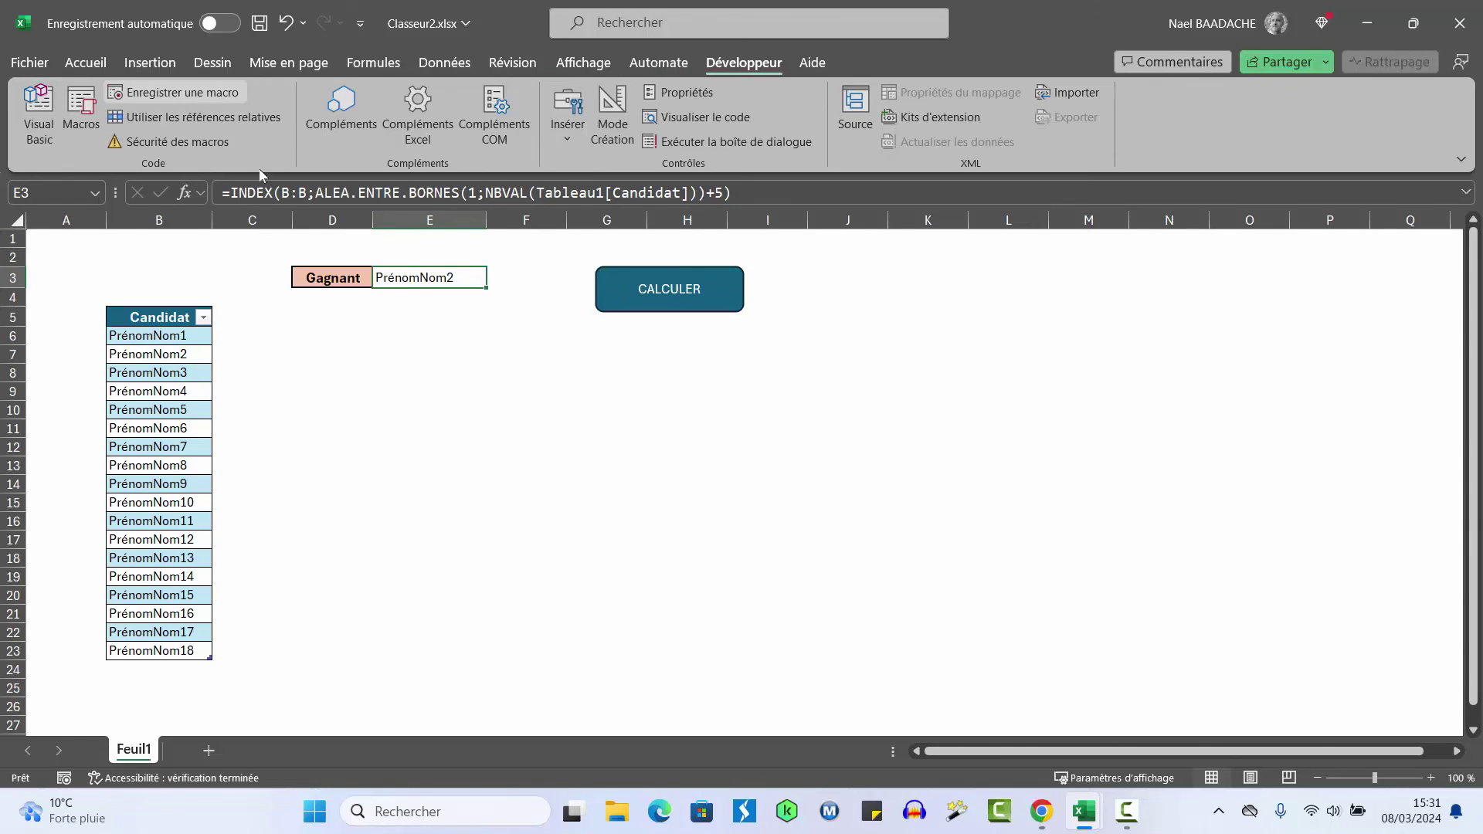
pyautogui.click(550, 388)
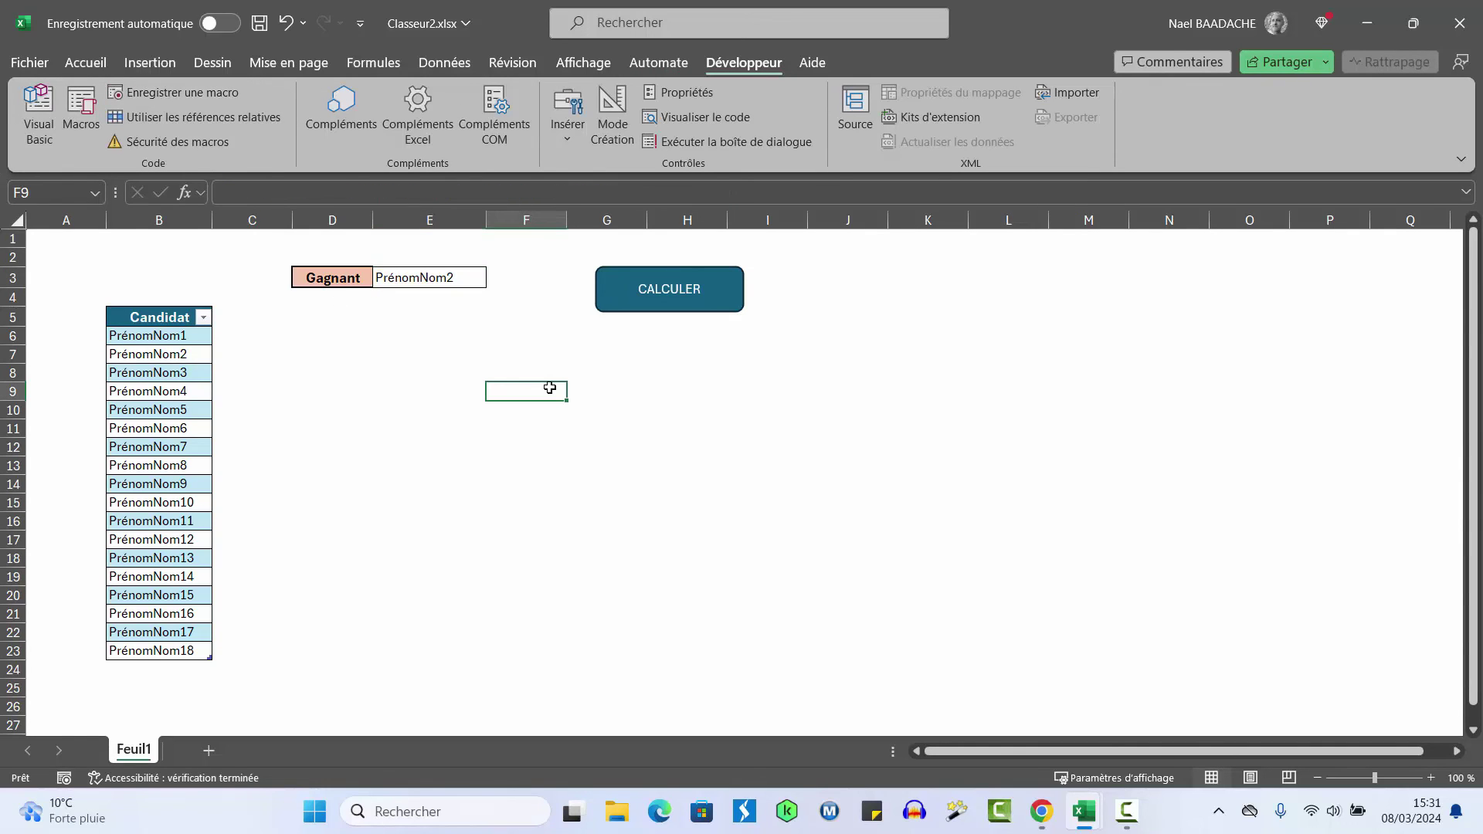
pyautogui.click(442, 279)
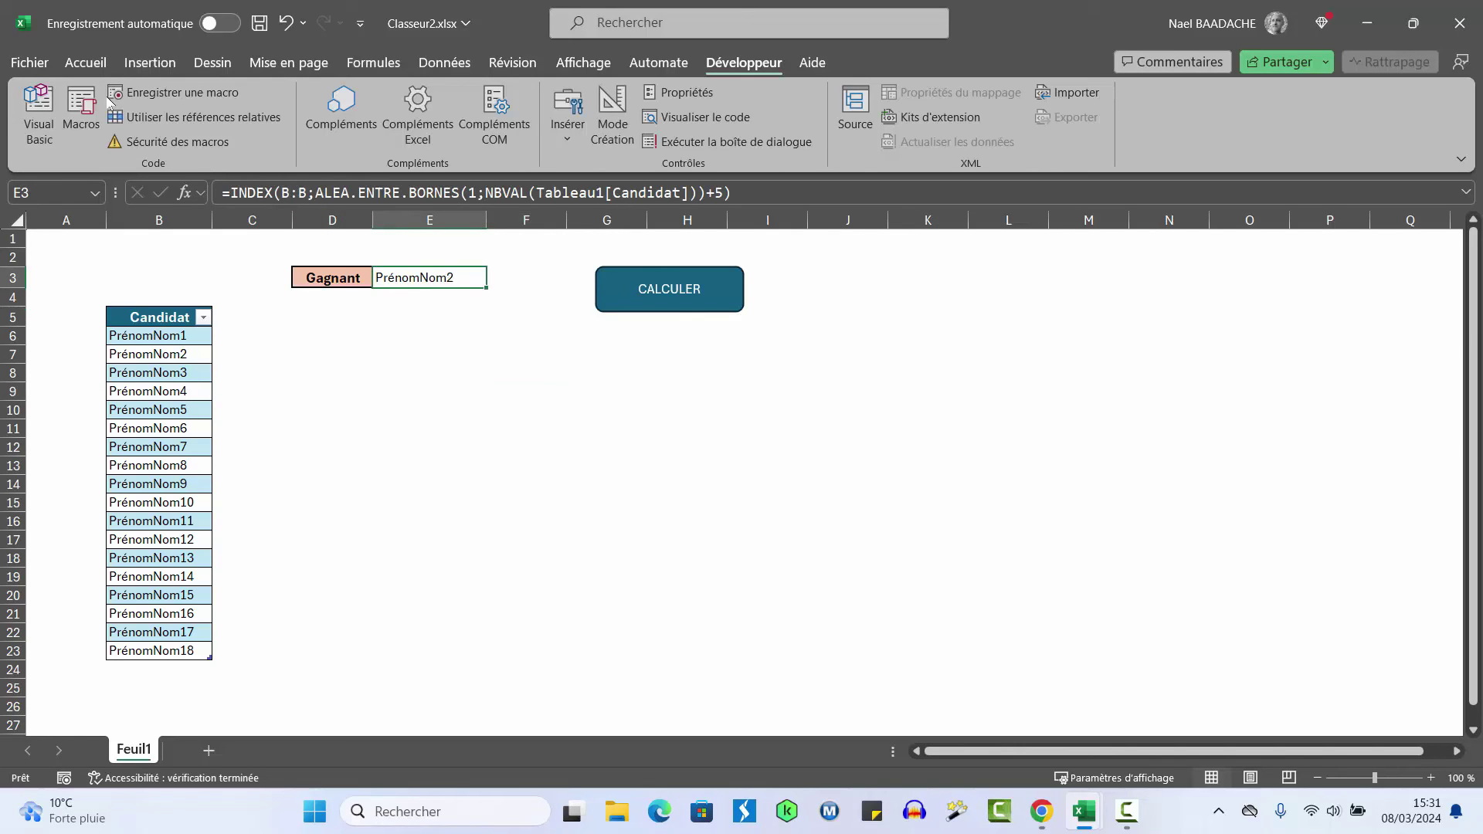
pyautogui.click(85, 62)
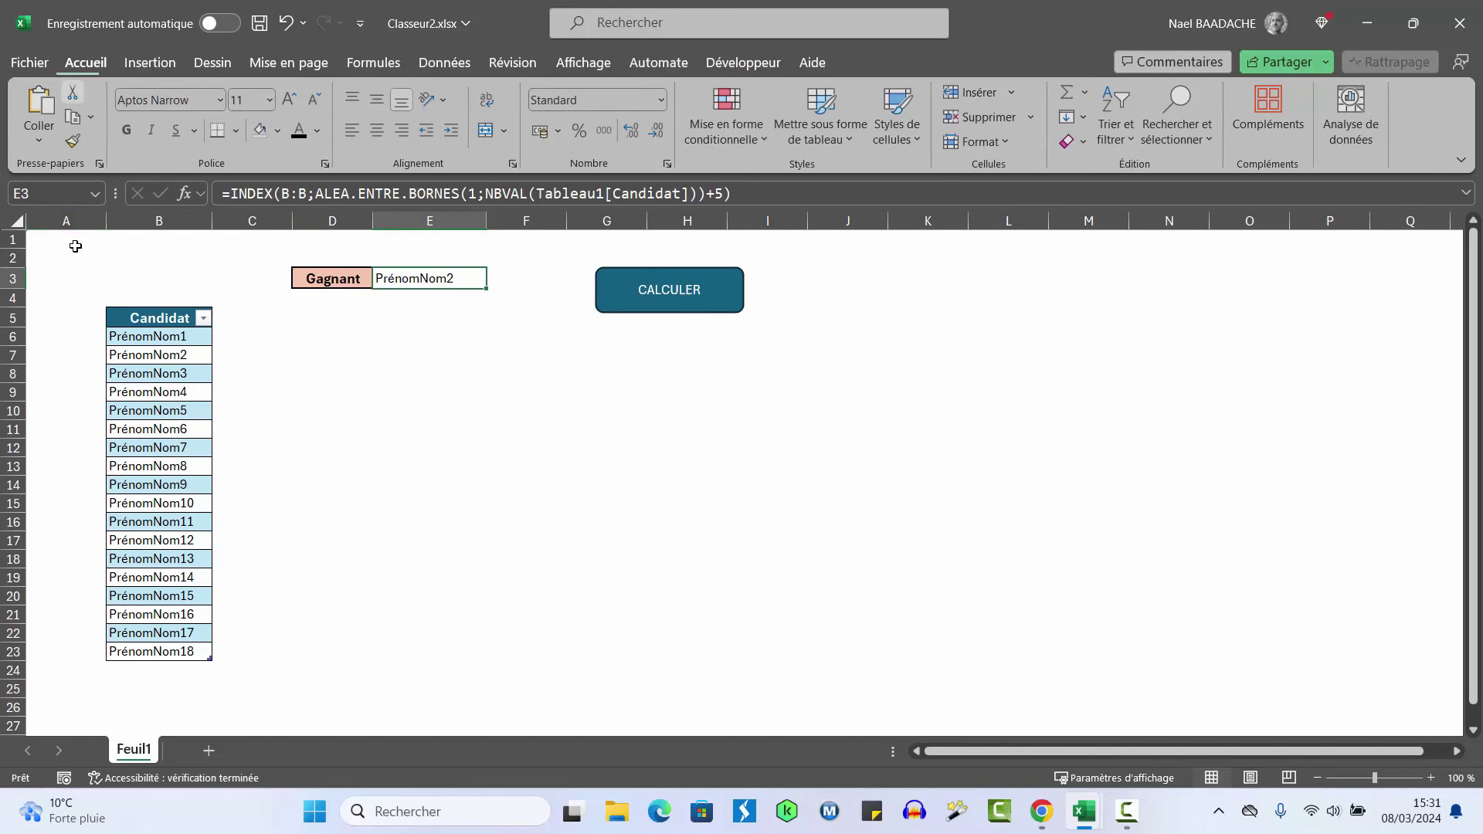
pyautogui.click(278, 130)
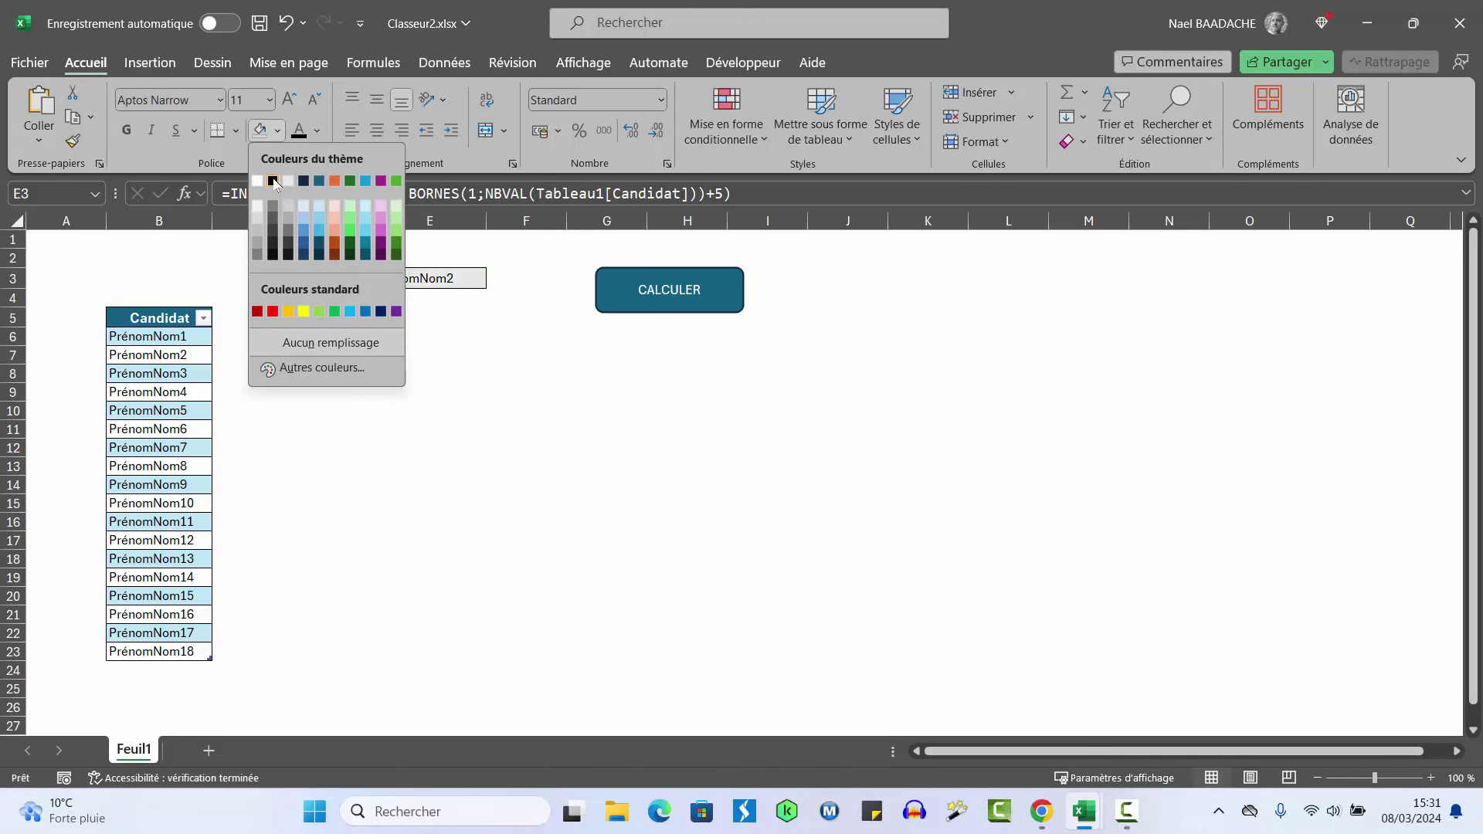
pyautogui.click(274, 181)
pyautogui.click(744, 62)
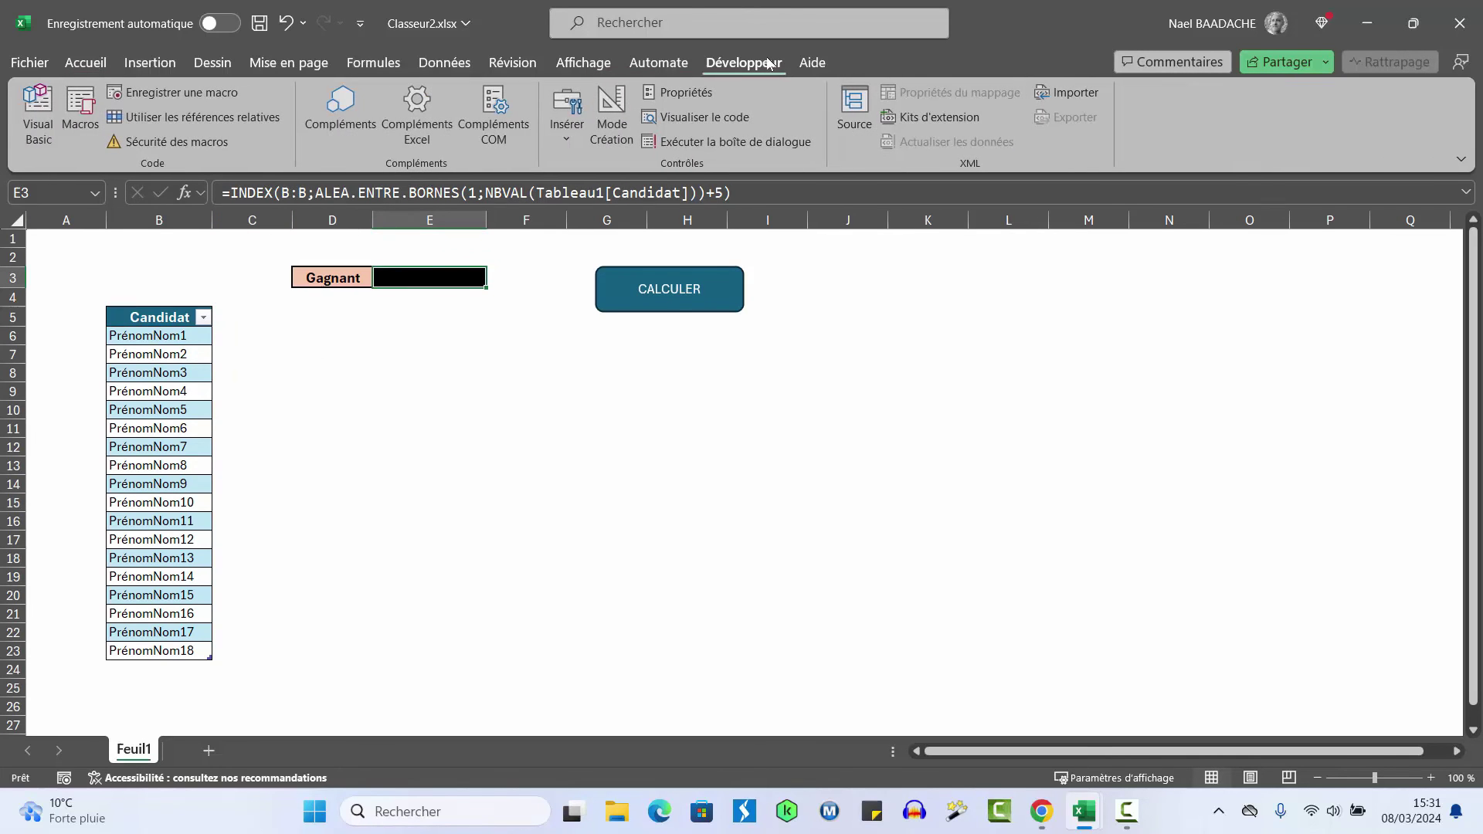
pyautogui.click(81, 116)
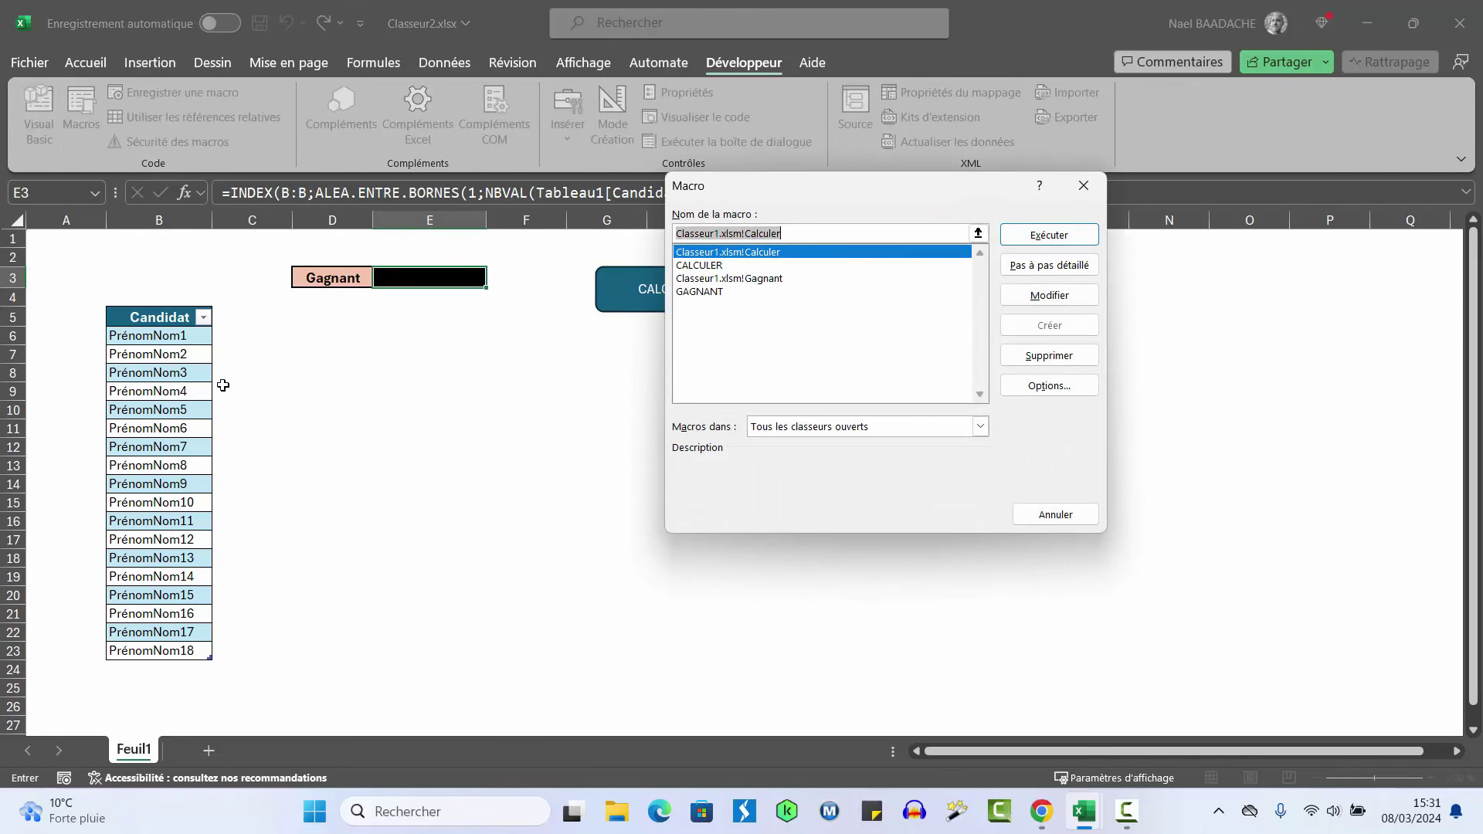
pyautogui.click(709, 294)
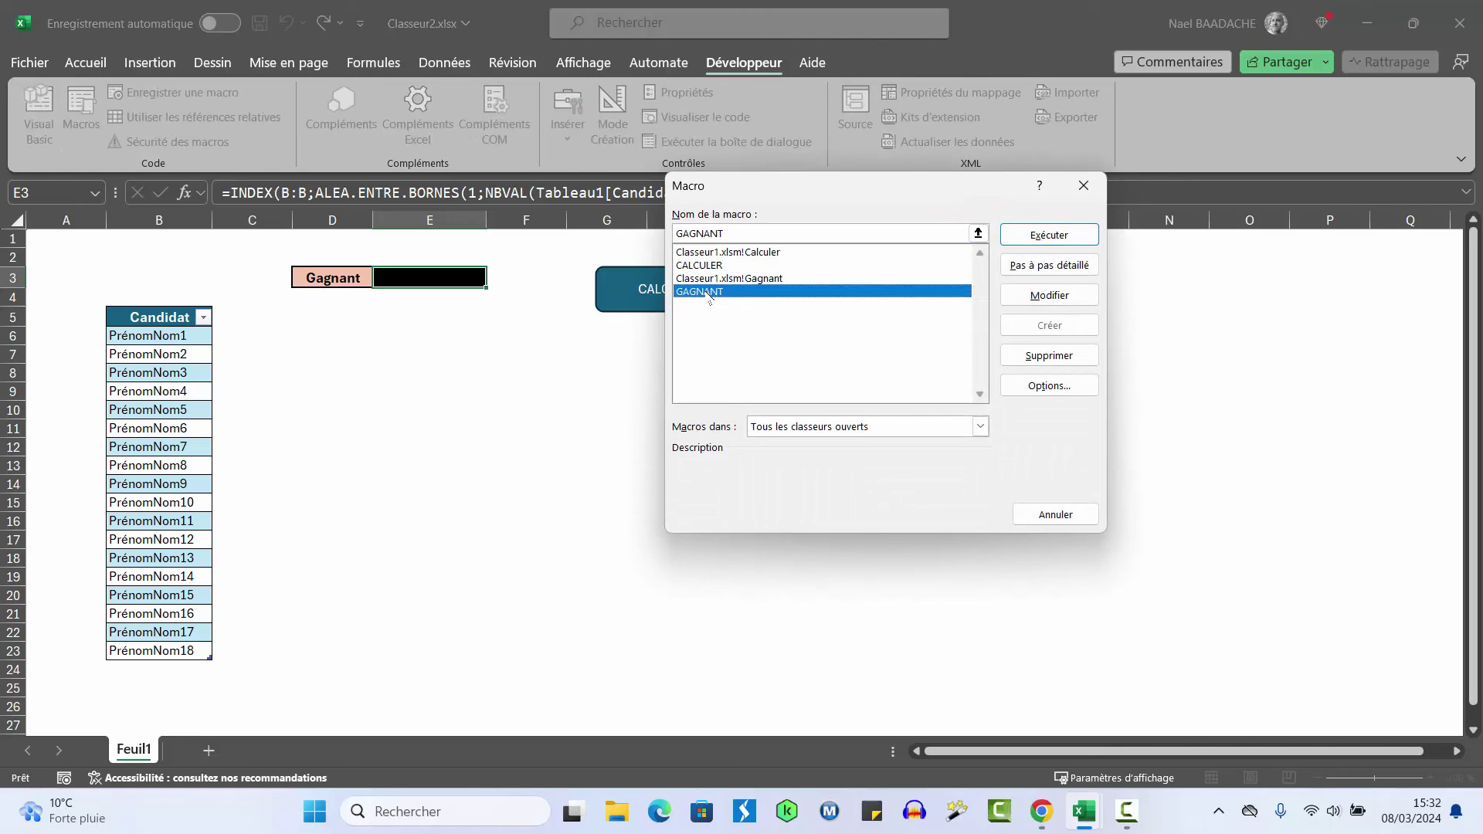
pyautogui.click(1049, 235)
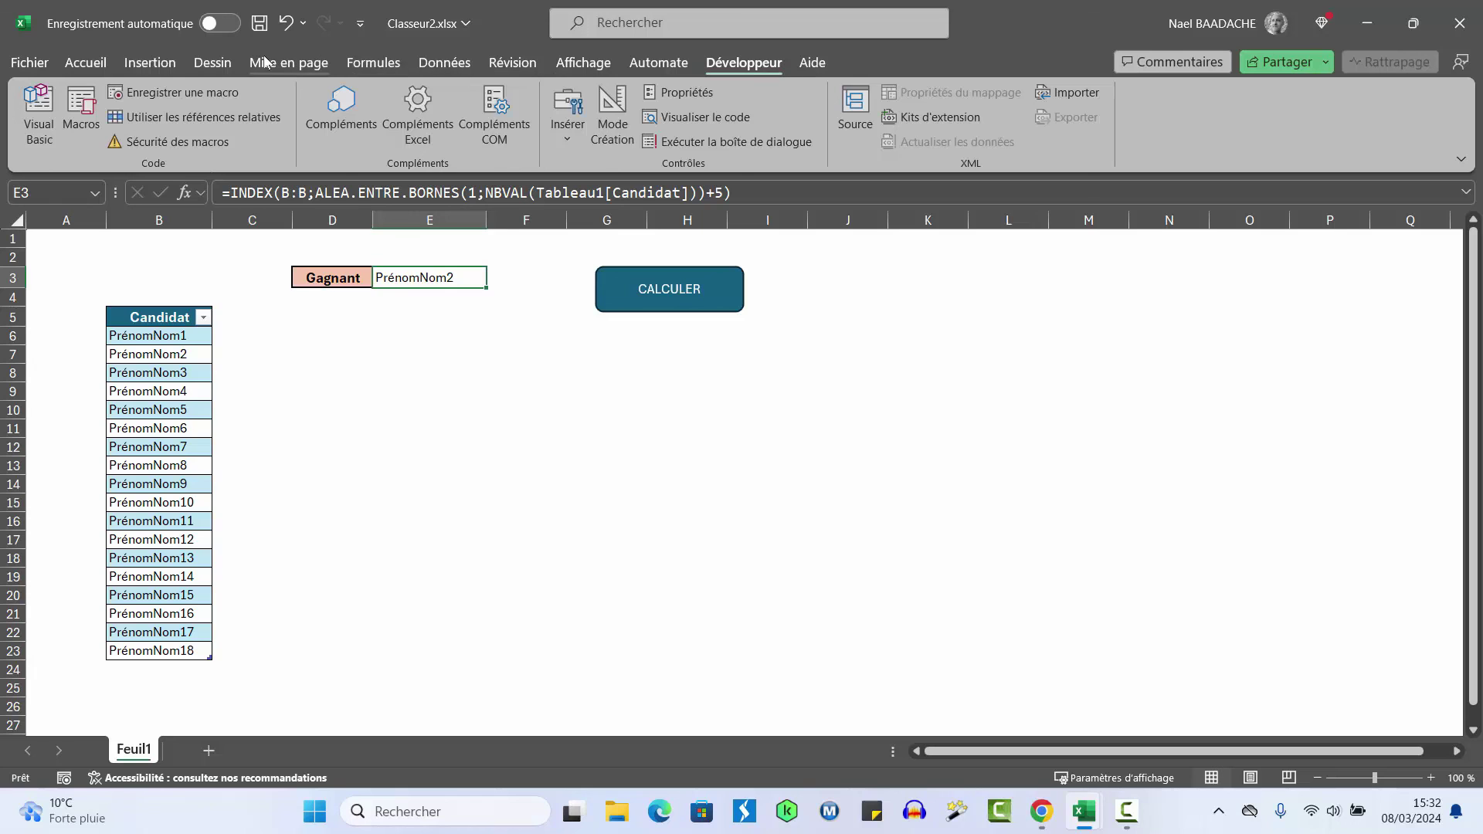
# Draw a rounded-rectangle shape to the right of the CALCULER button
pyautogui.click(177, 62)
pyautogui.click(272, 148)
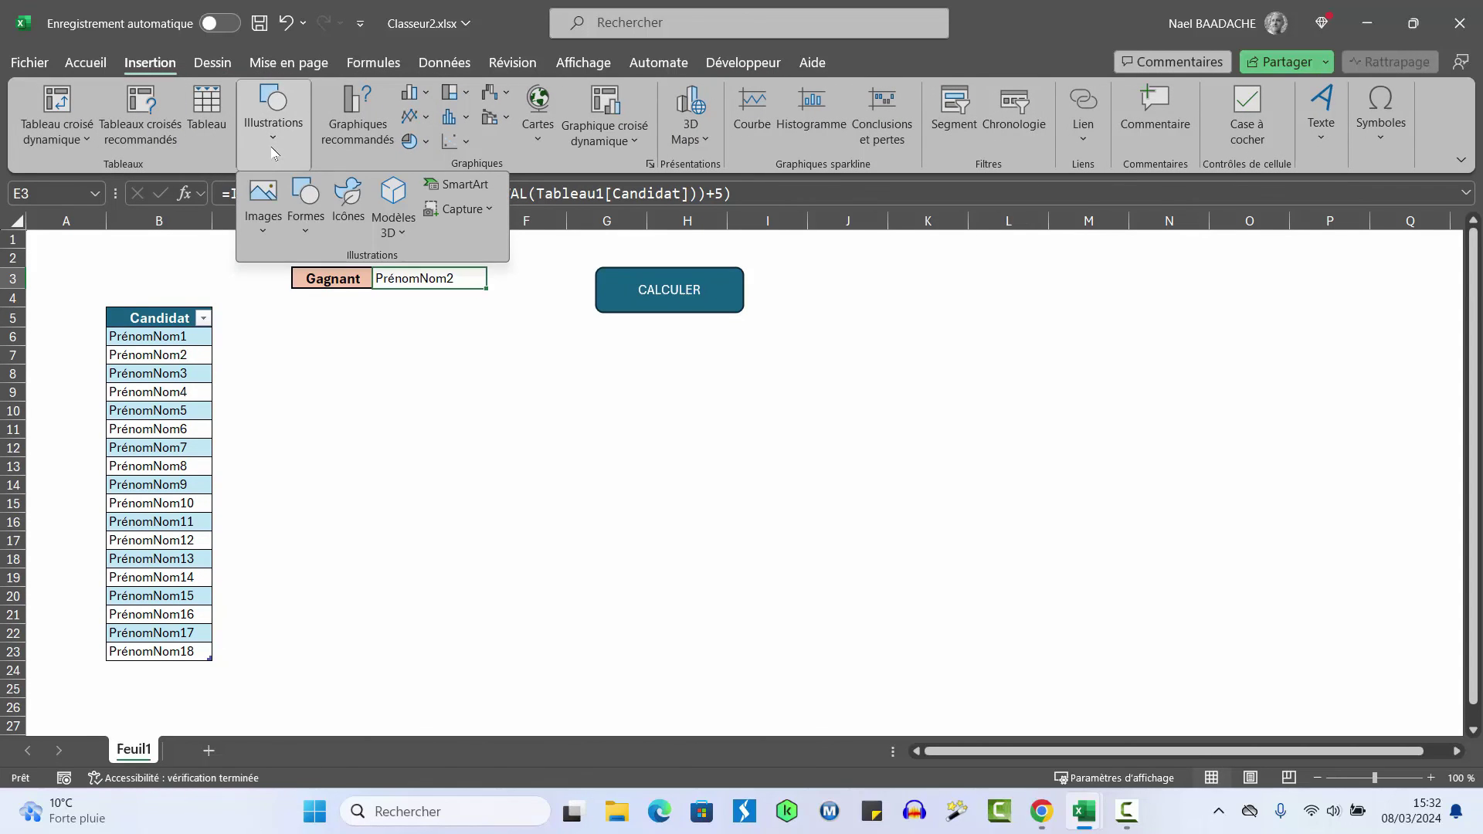
pyautogui.click(306, 221)
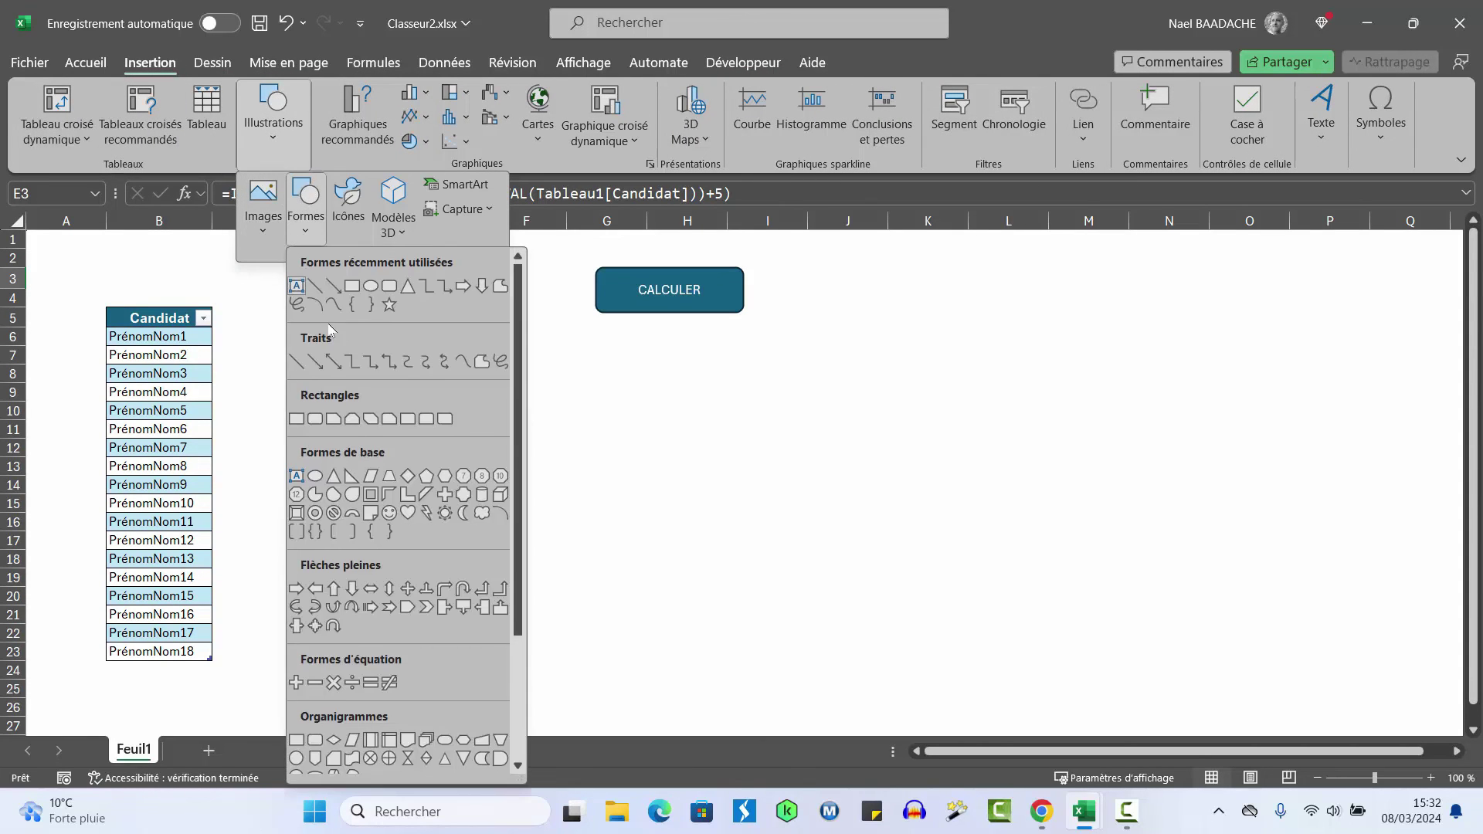
pyautogui.click(387, 288)
pyautogui.moveTo(774, 270); pyautogui.dragTo(926, 312)
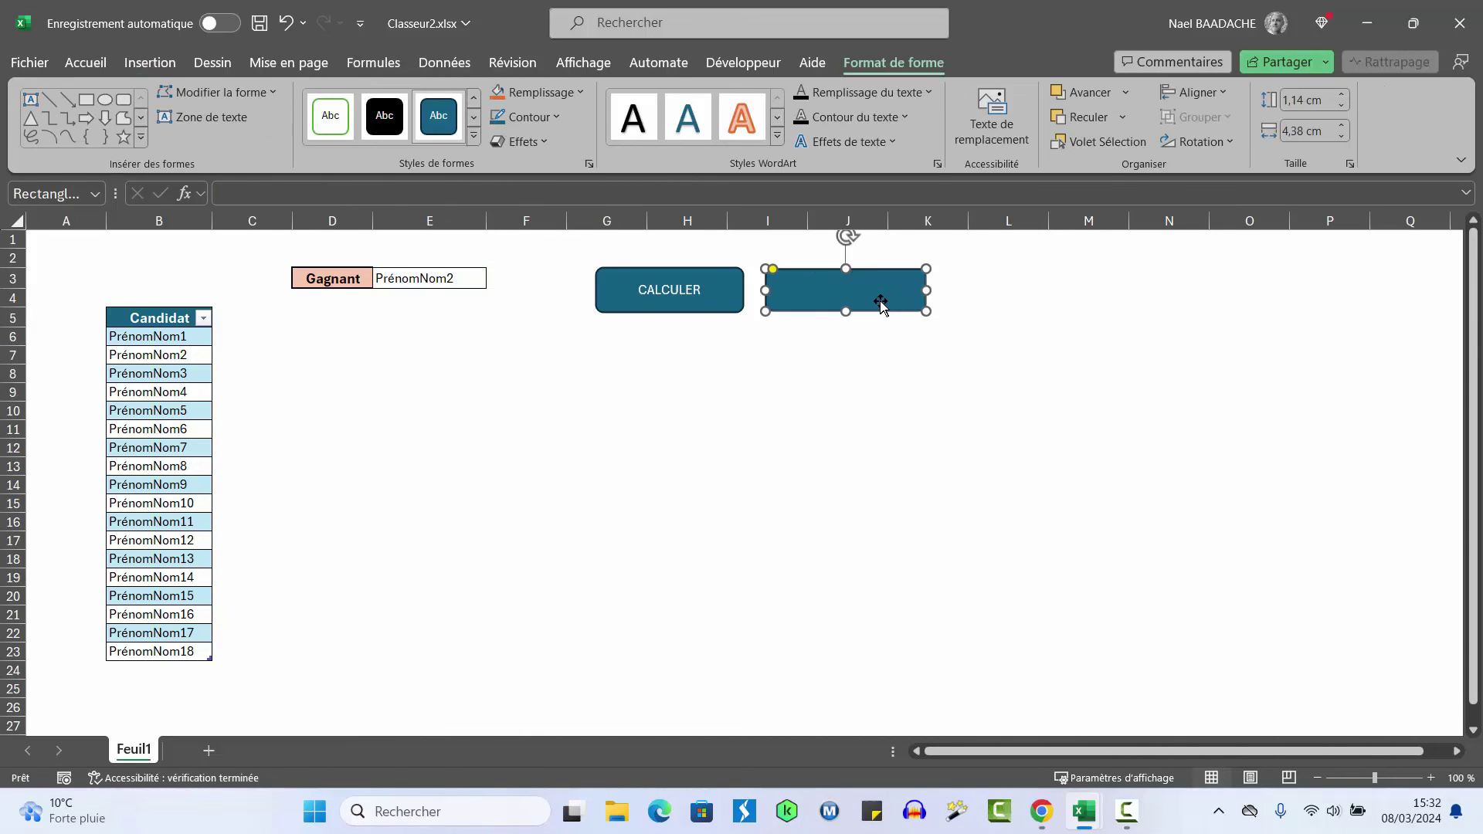
# Label the shape 'LE GAGNANT EST ?' and centre the text vertically and horizontally
pyautogui.write('E GAGNANT EST ?')
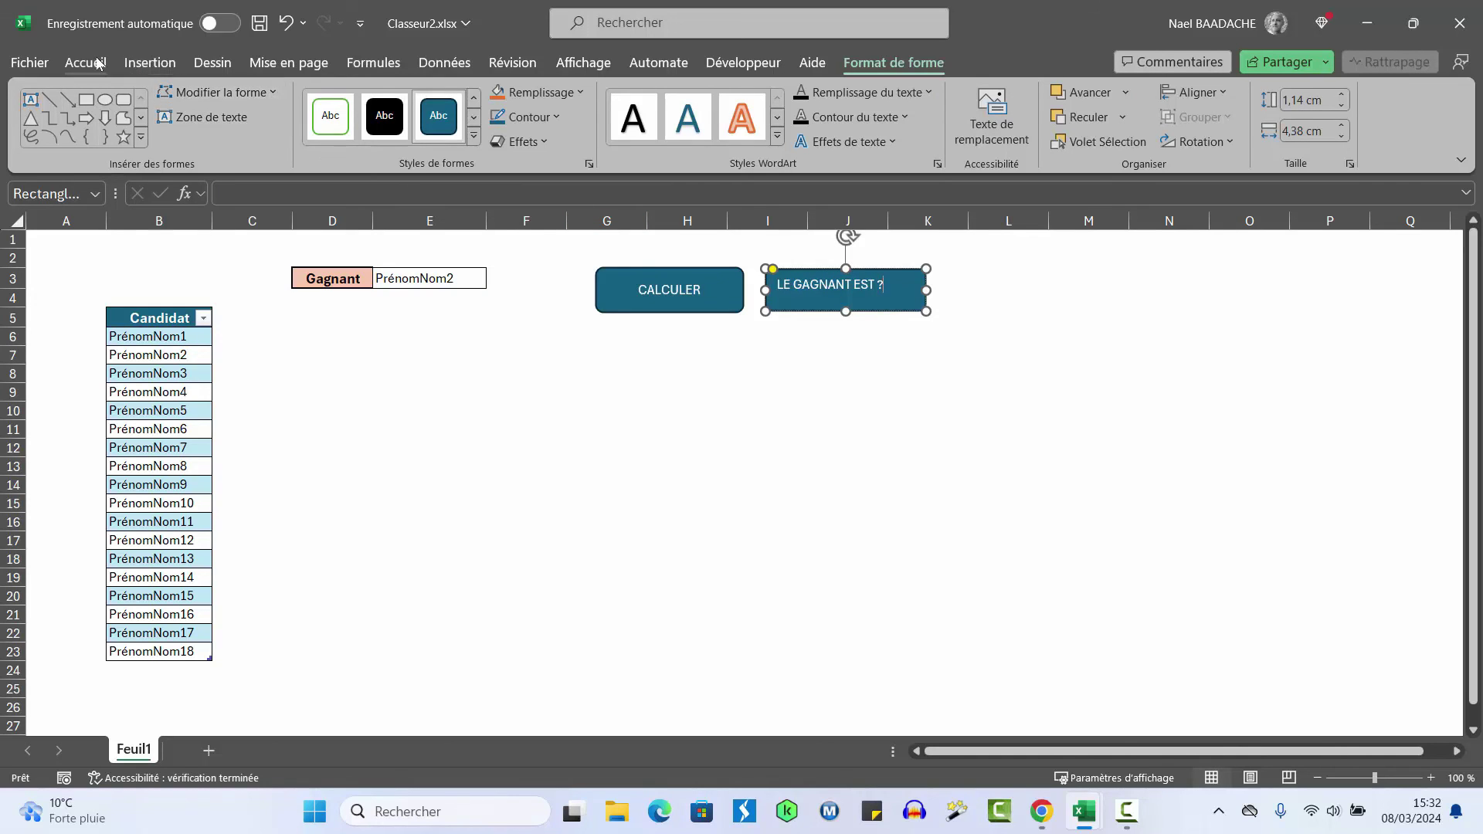
pyautogui.click(87, 62)
pyautogui.click(377, 99)
pyautogui.click(377, 130)
# Assign the GAGNANT macro to the new button via Affecter une macro
pyautogui.rightClick(876, 307)
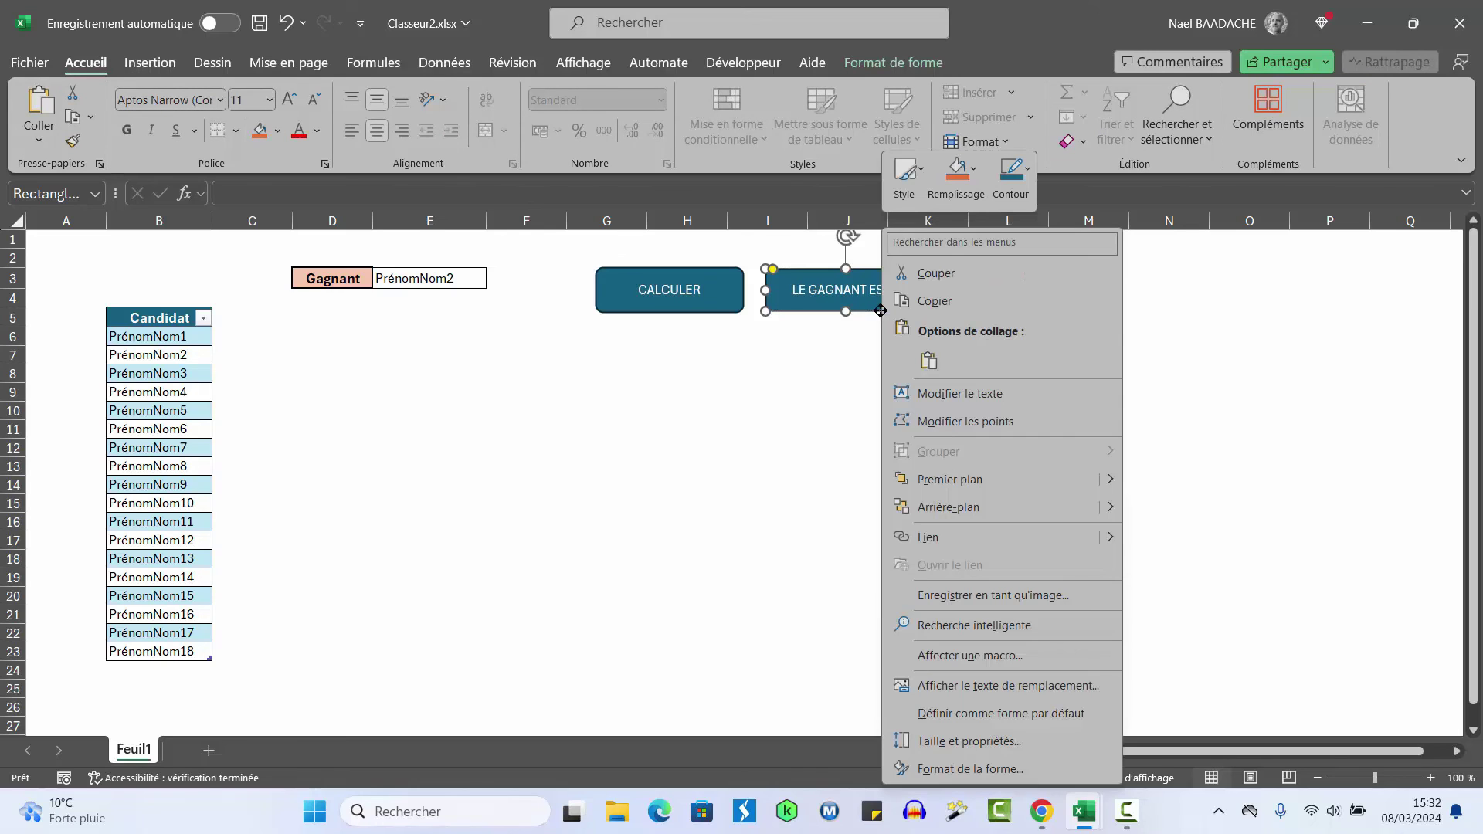
pyautogui.click(926, 658)
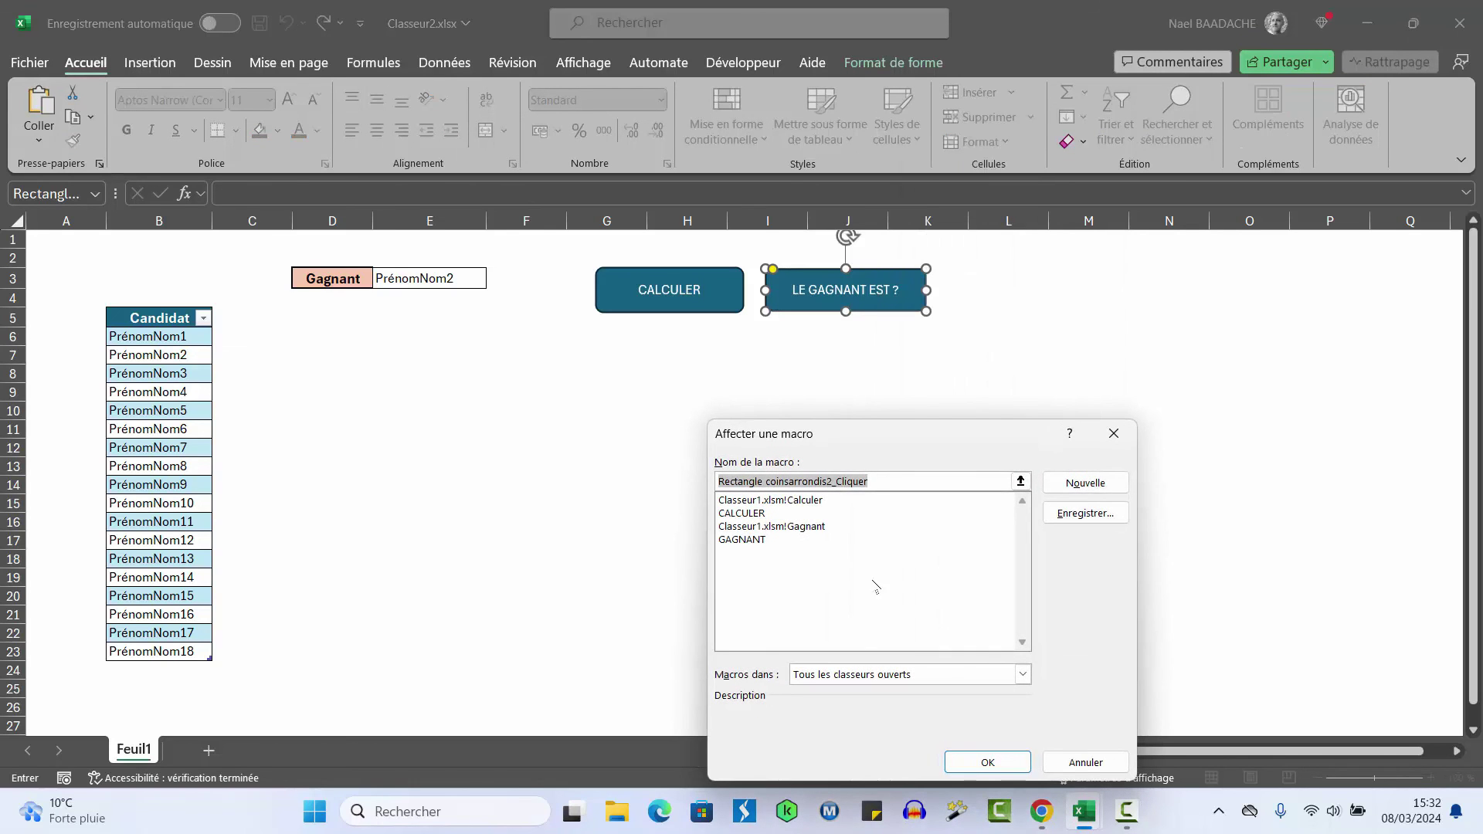
pyautogui.click(748, 540)
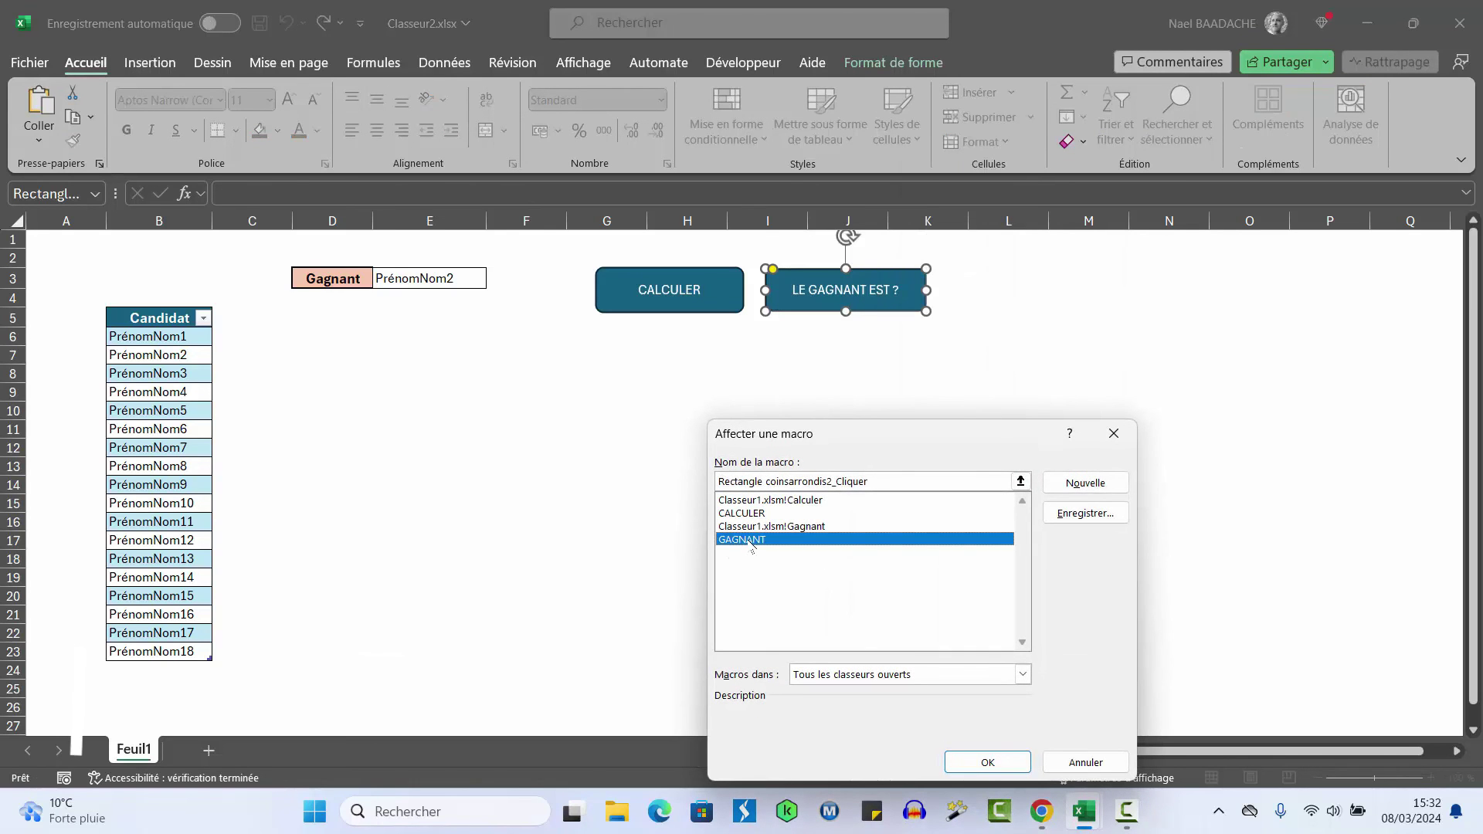
pyautogui.click(986, 762)
pyautogui.click(765, 502)
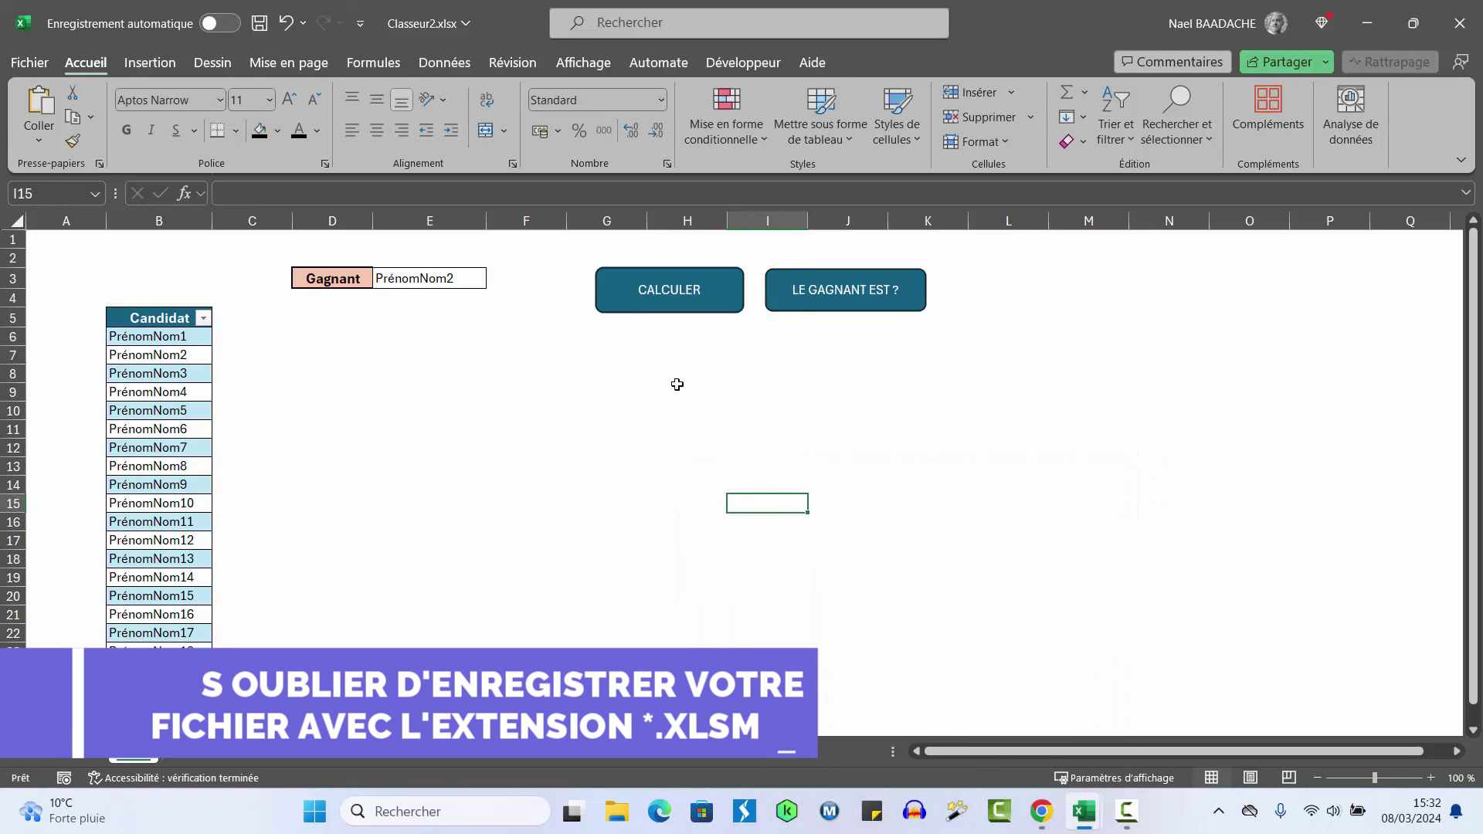
# Fill E3 black, then use the LE GAGNANT EST ? button to reveal winner PrénomNom5
pyautogui.click(481, 287)
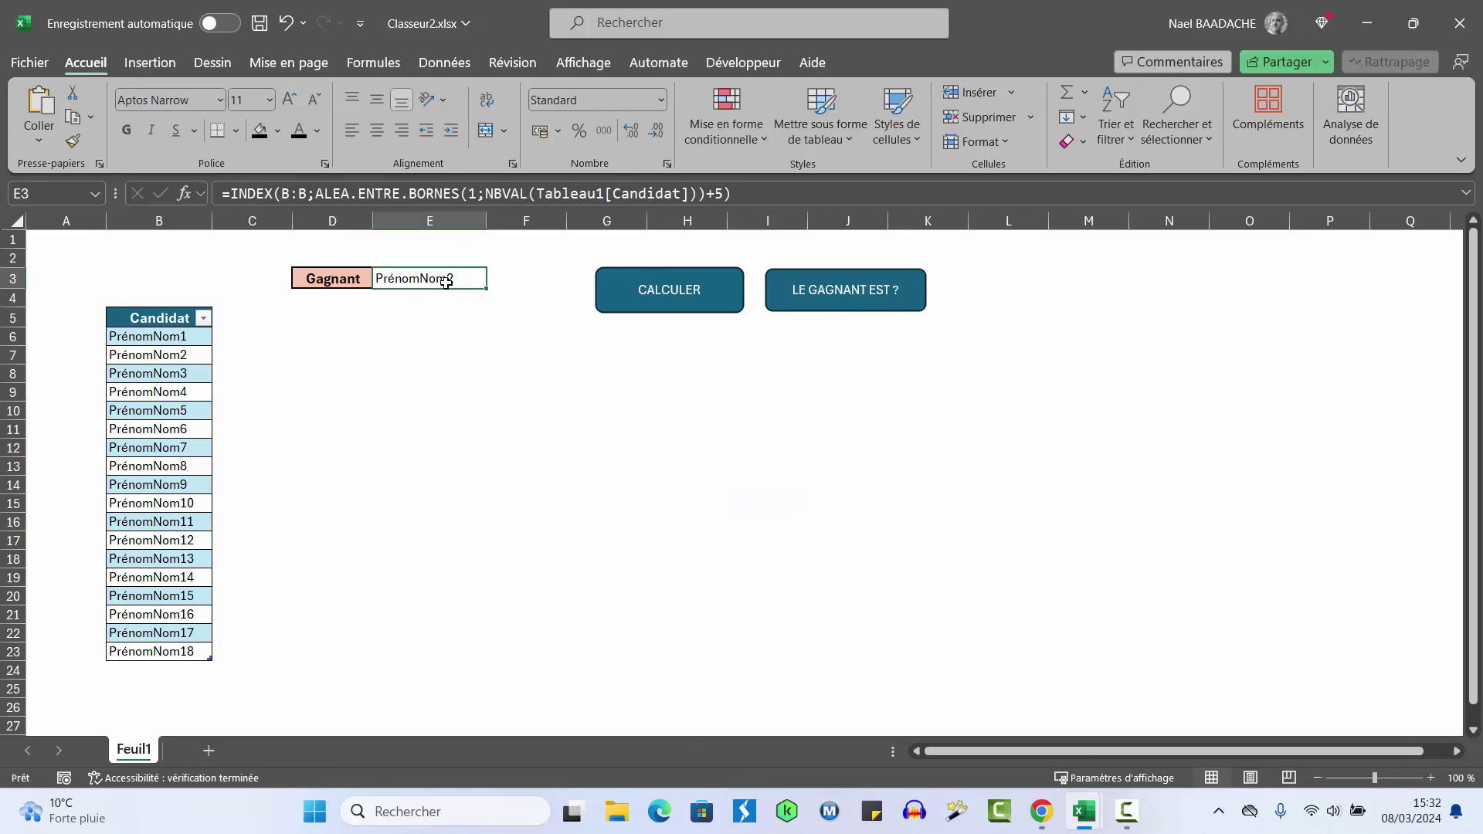
pyautogui.click(261, 131)
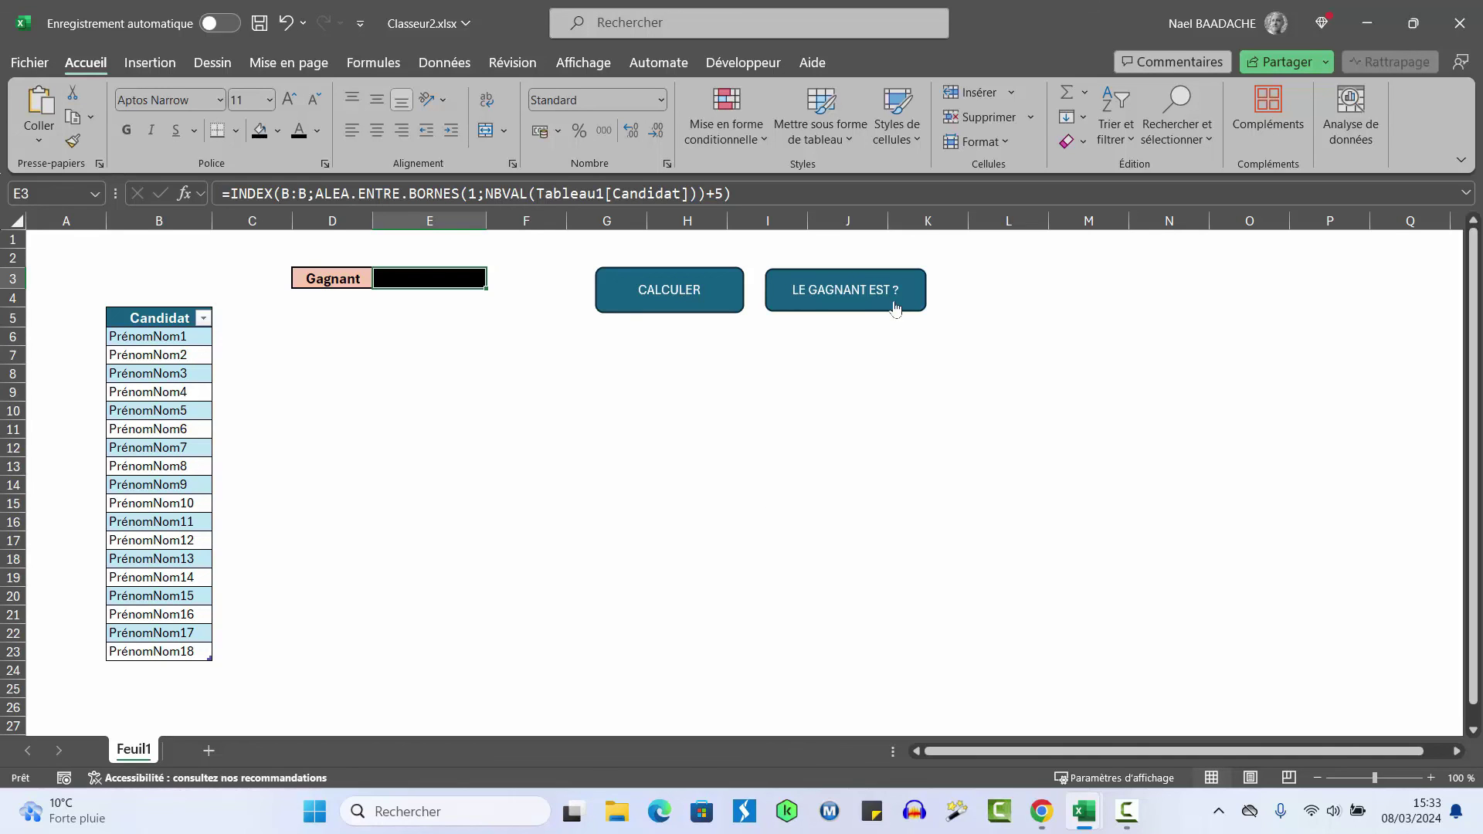
pyautogui.click(833, 295)
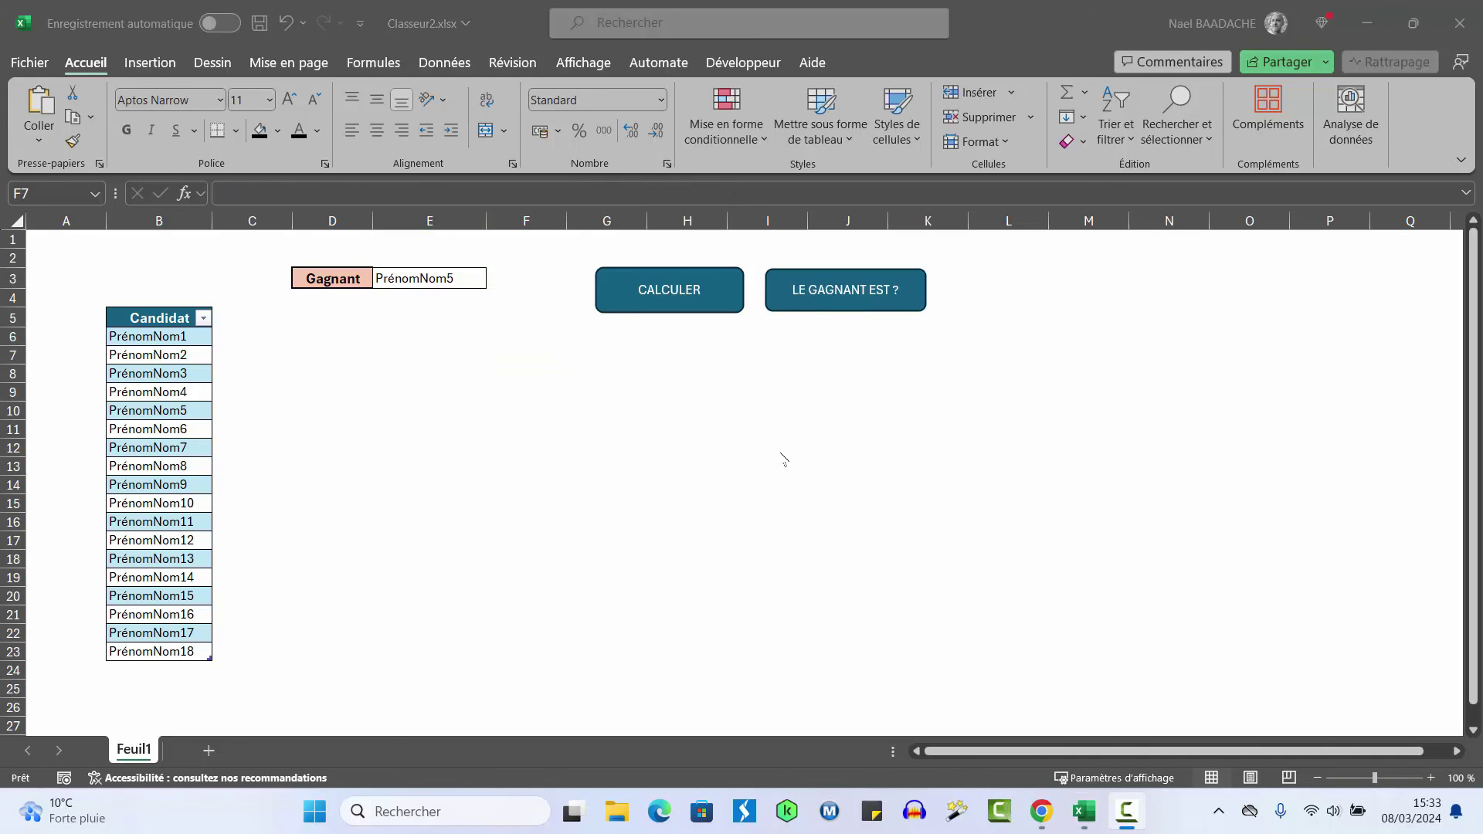